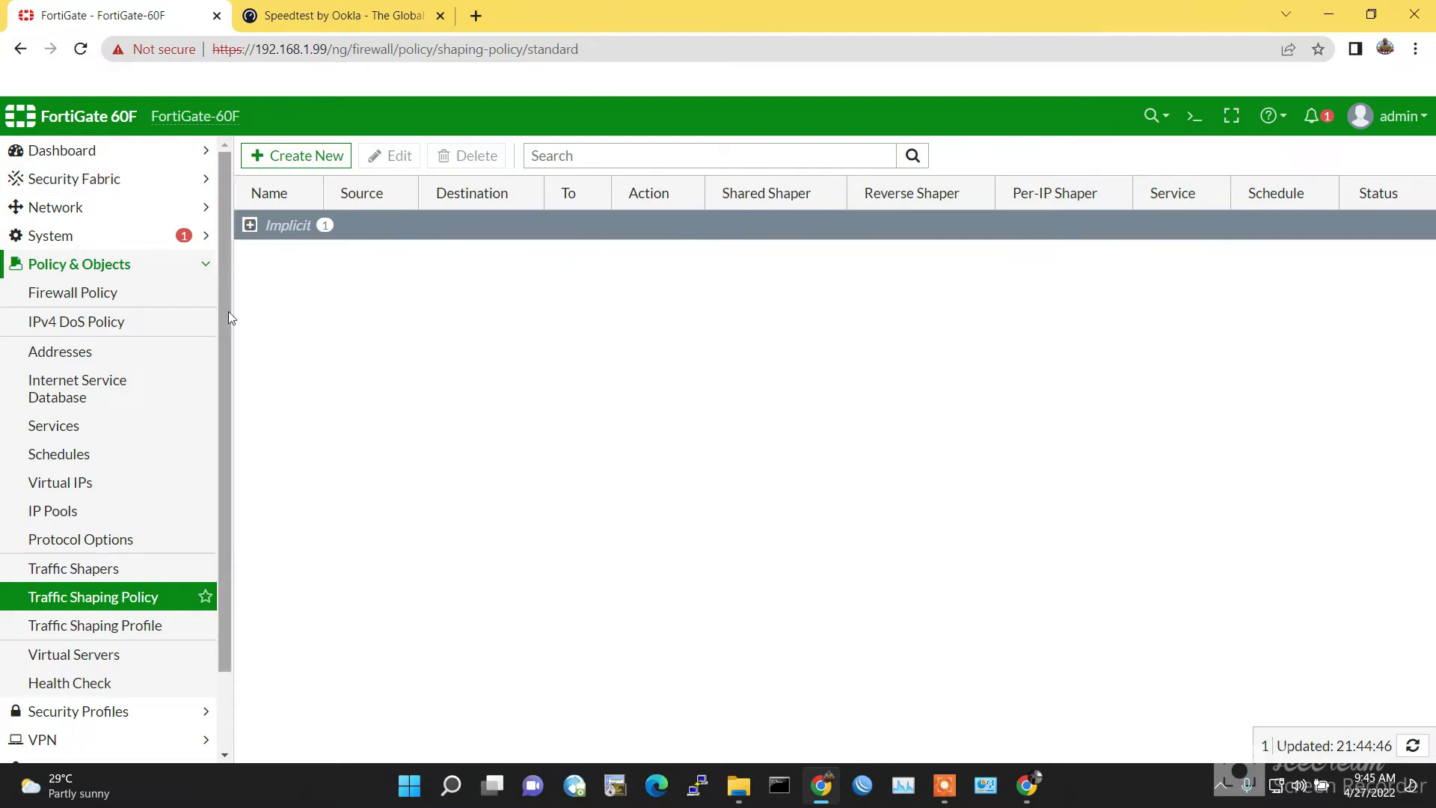
# Expand the implicit entry in the traffic shaping policy list to view its settings
pyautogui.click(104, 268)
pyautogui.click(104, 268)
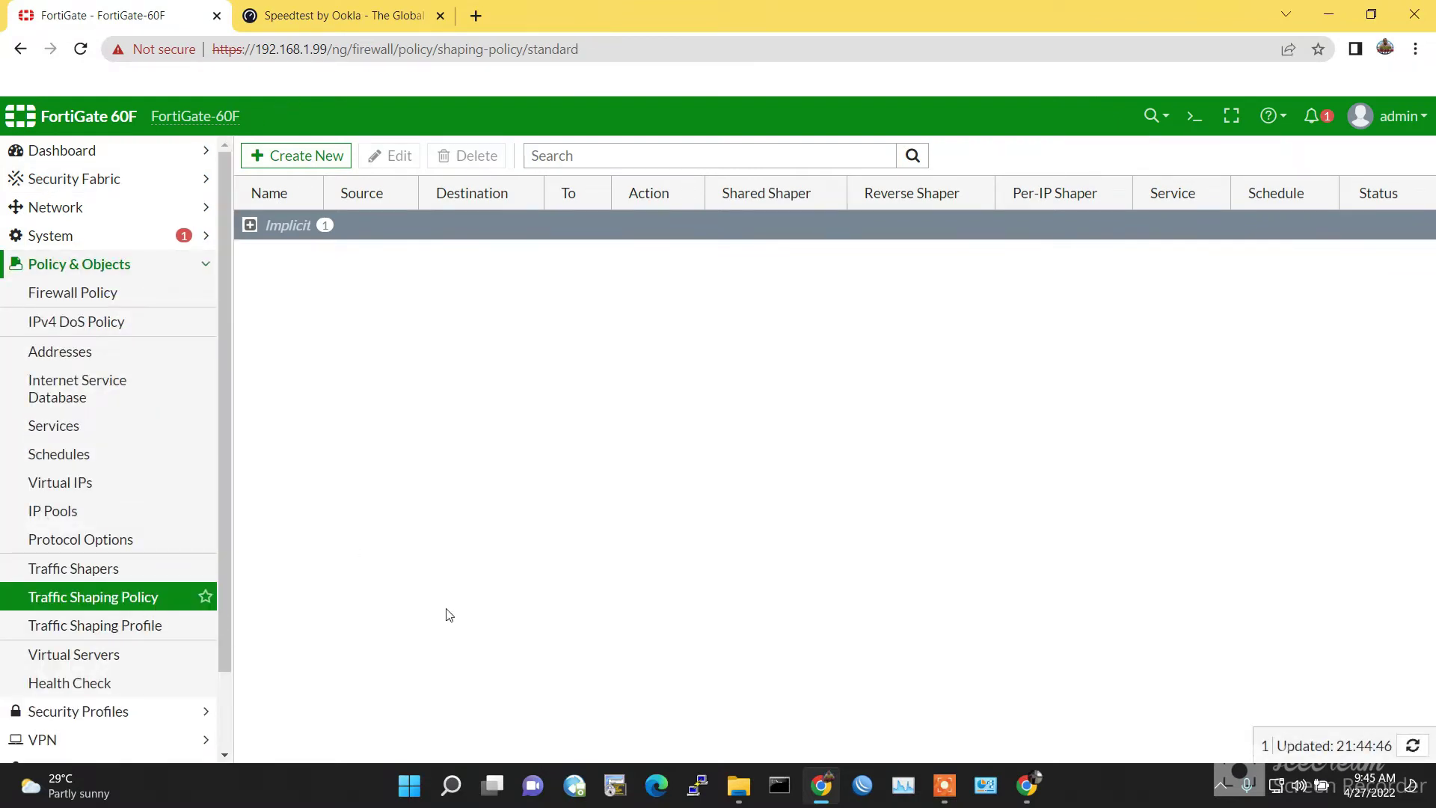
pyautogui.click(294, 233)
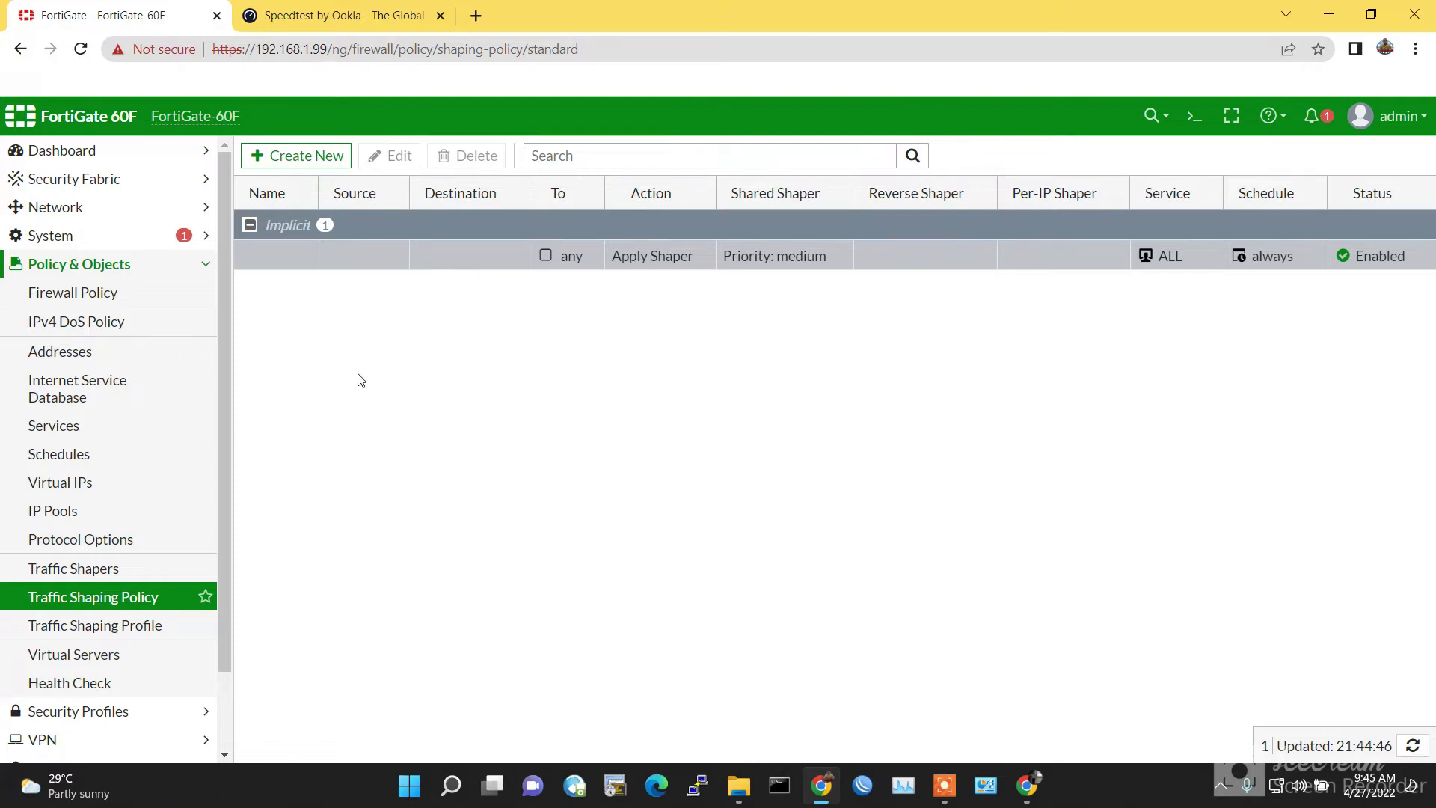
# Review the existing shared traffic shapers, including the details of the low-priority and medium-priority entries
pyautogui.click(73, 568)
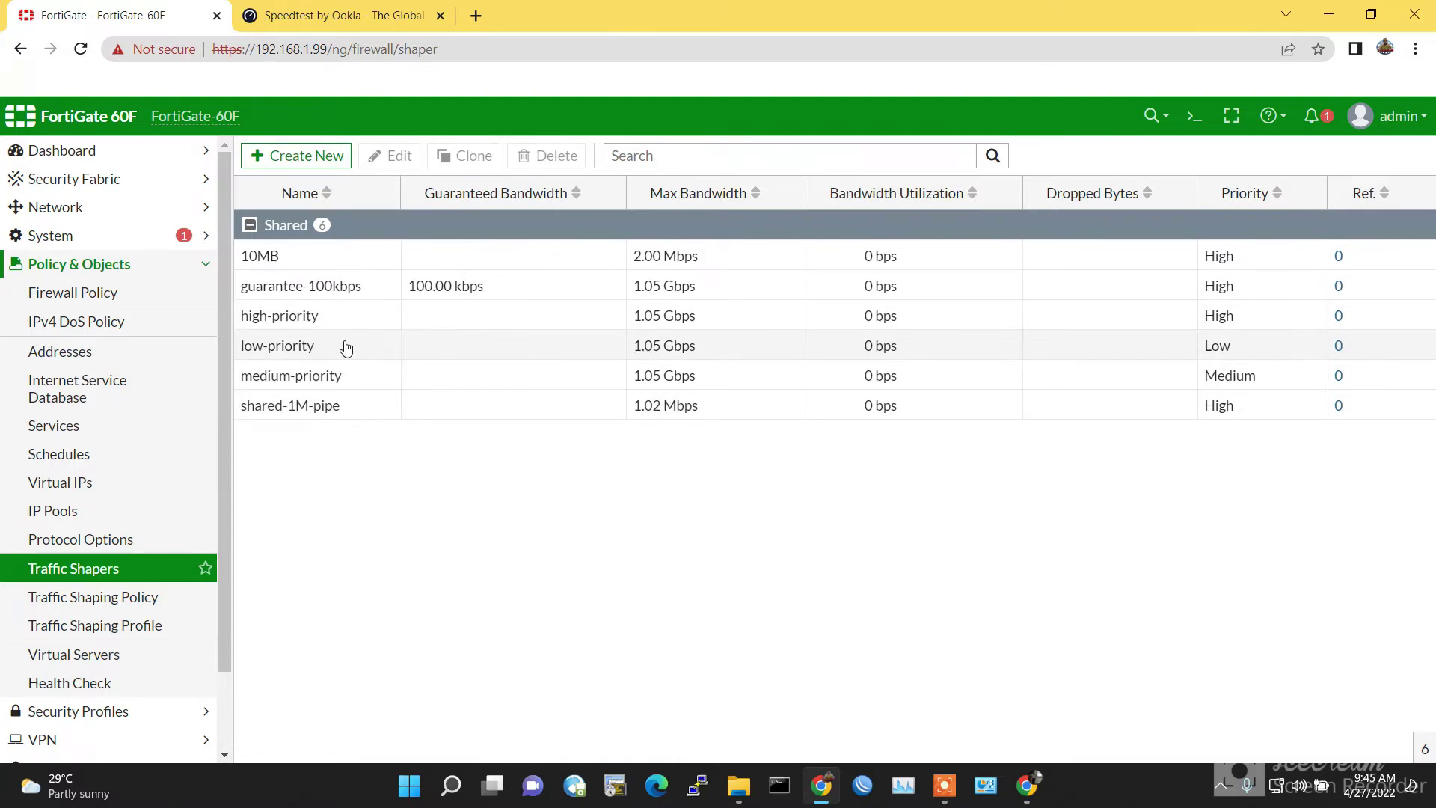
pyautogui.moveTo(275, 348)
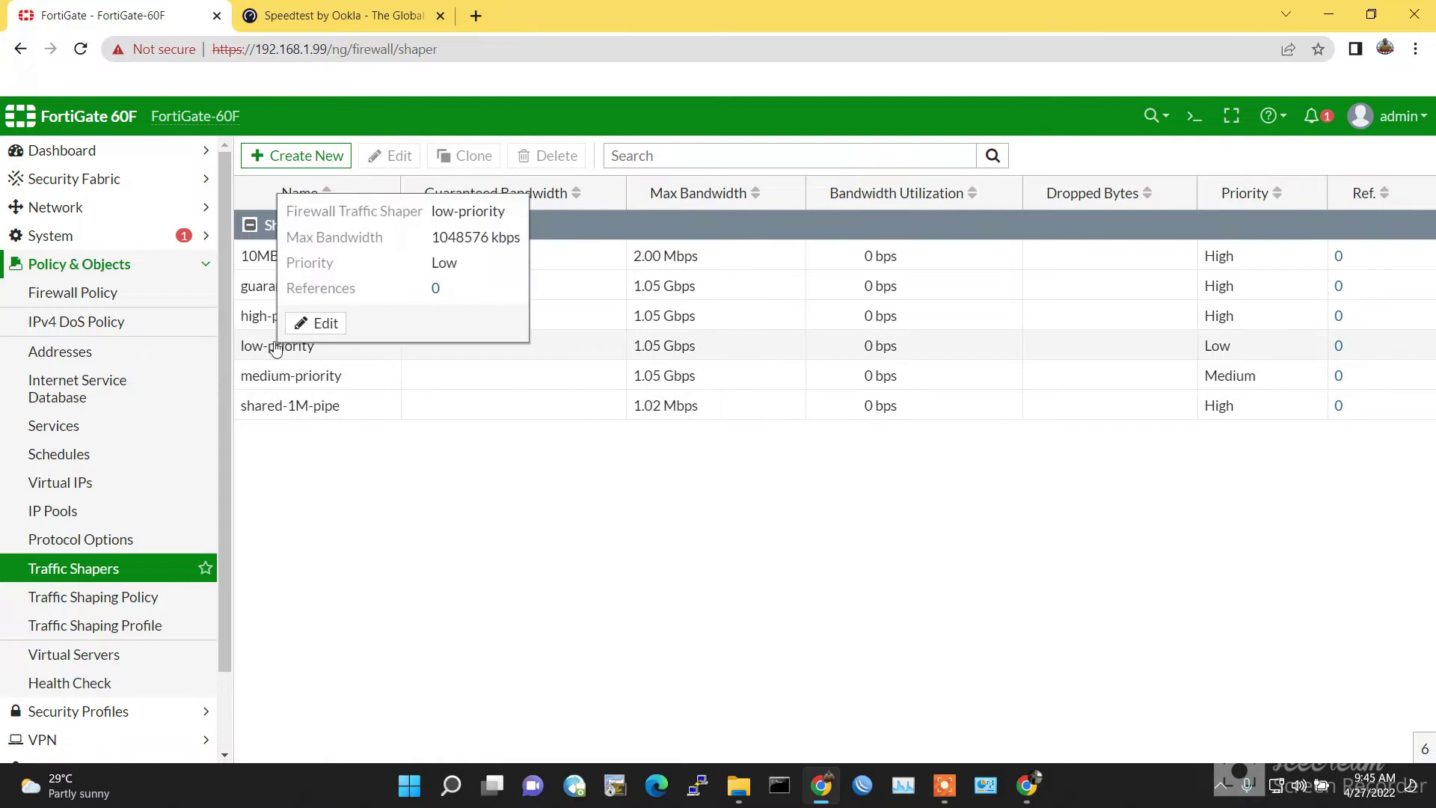
pyautogui.moveTo(318, 388)
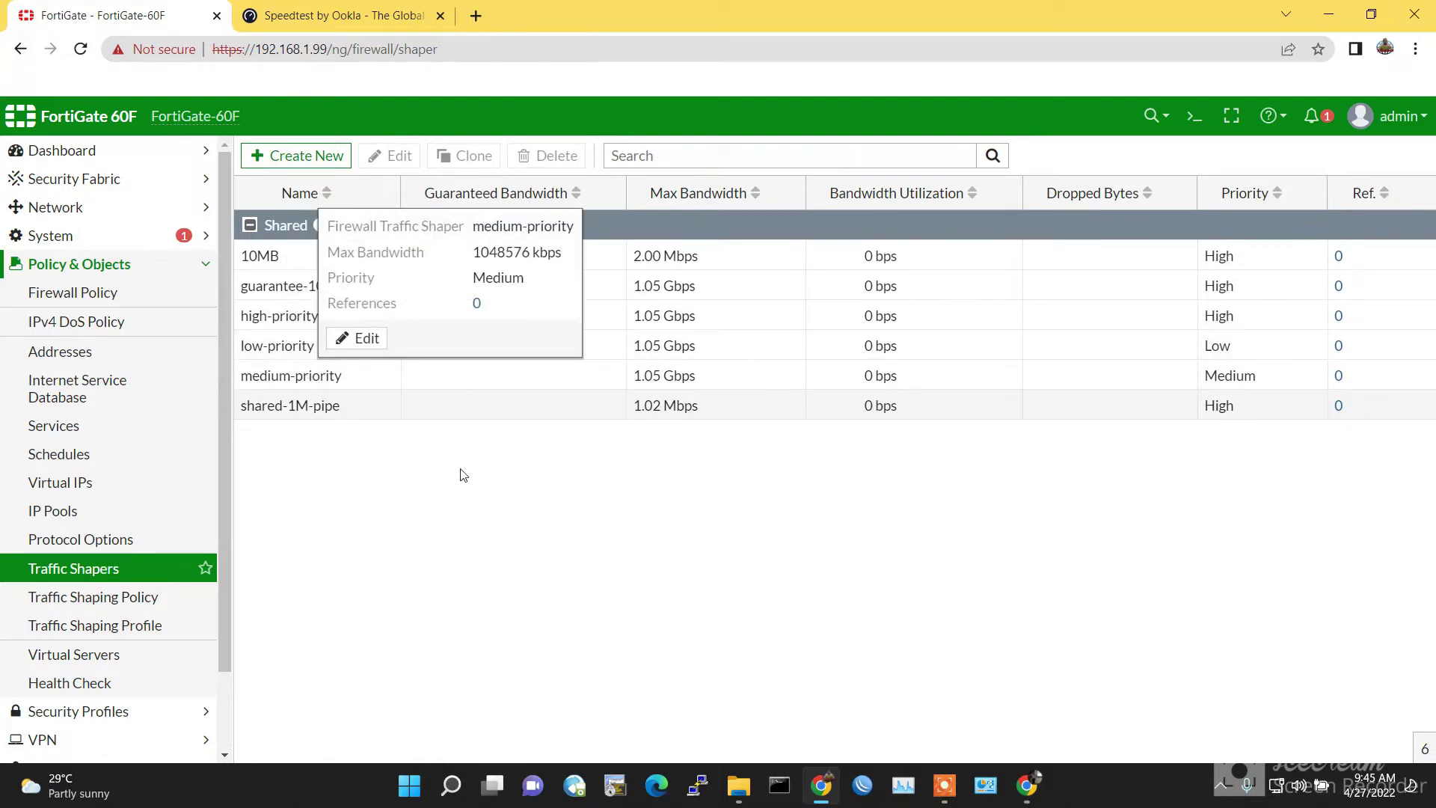
pyautogui.moveTo(295, 417)
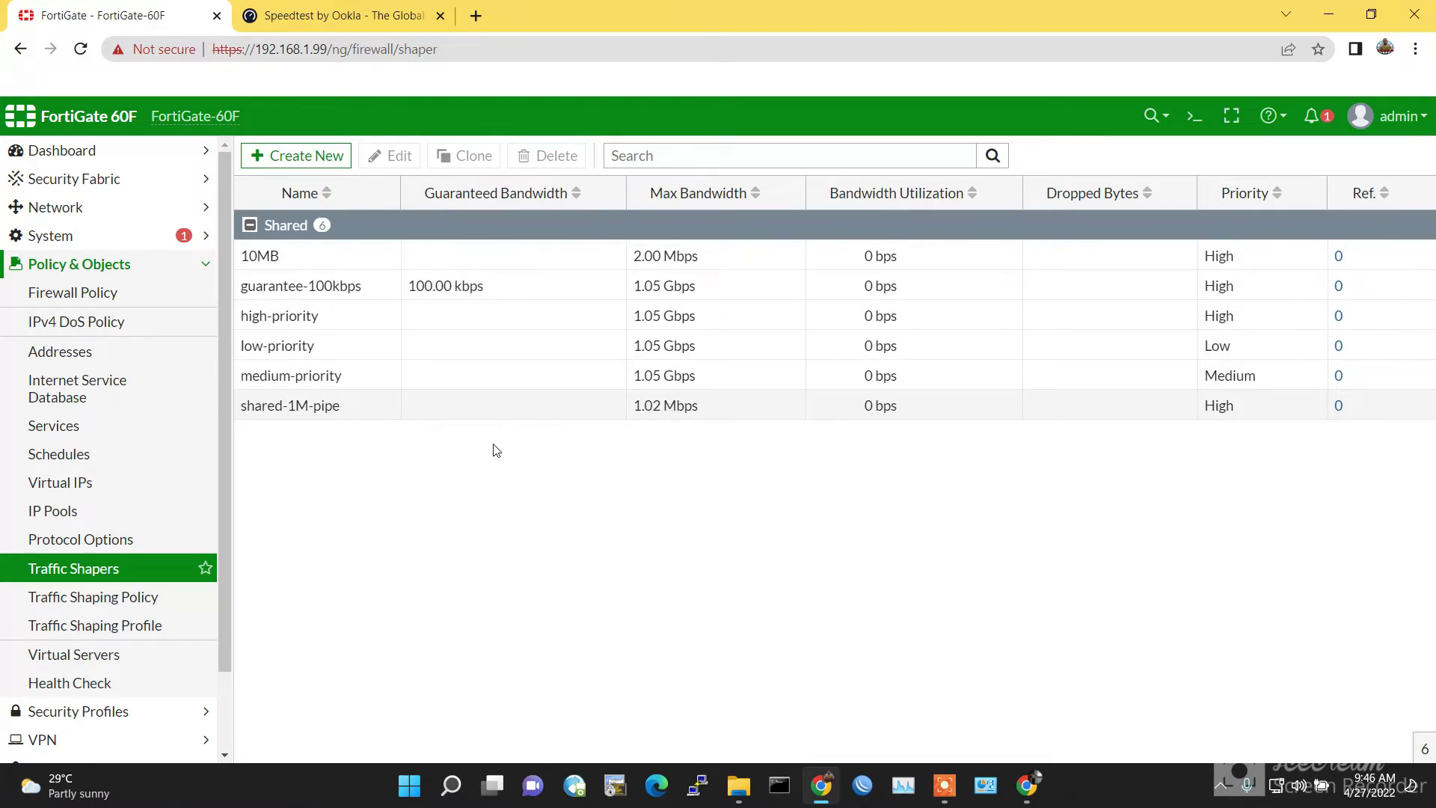
# Start a new shared traffic shaper named 5MB-Shaper with its traffic priority kept at High
pyautogui.click(329, 156)
pyautogui.click(408, 226)
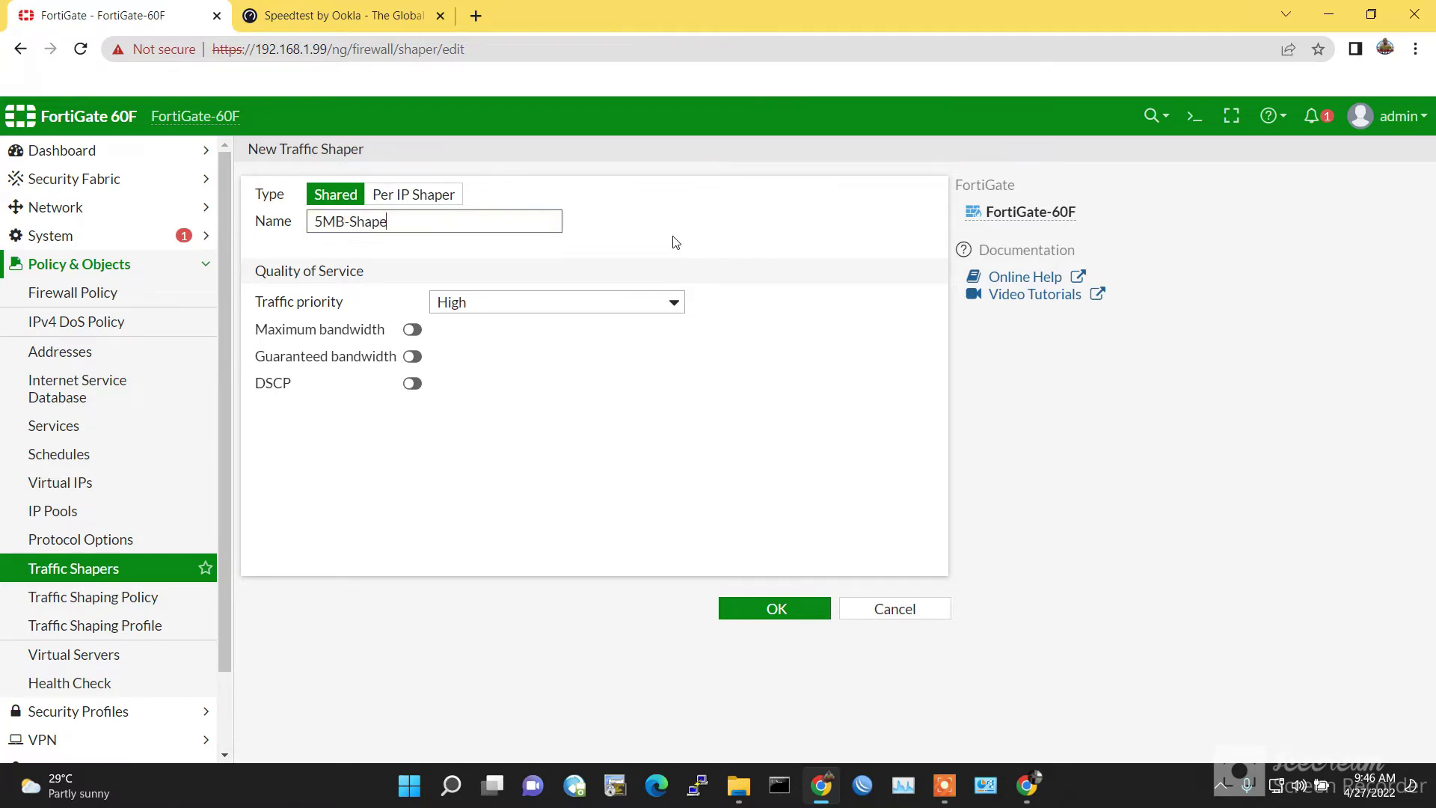
pyautogui.click(641, 307)
pyautogui.click(641, 307)
pyautogui.click(639, 308)
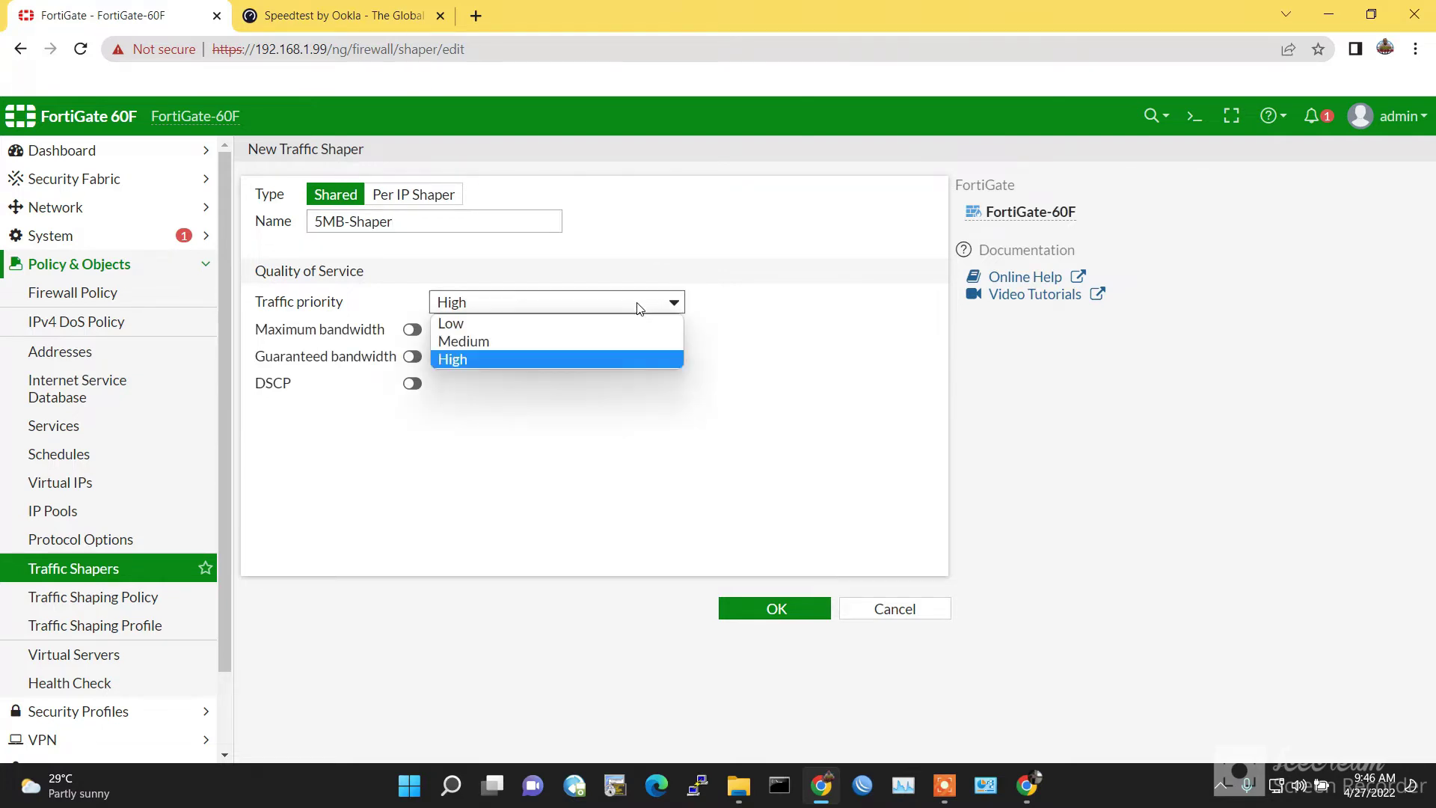
pyautogui.click(596, 310)
# Enable a maximum bandwidth of 5000 kbps and a guaranteed bandwidth of 3000 kbps for the new shaper, and save it
pyautogui.click(413, 329)
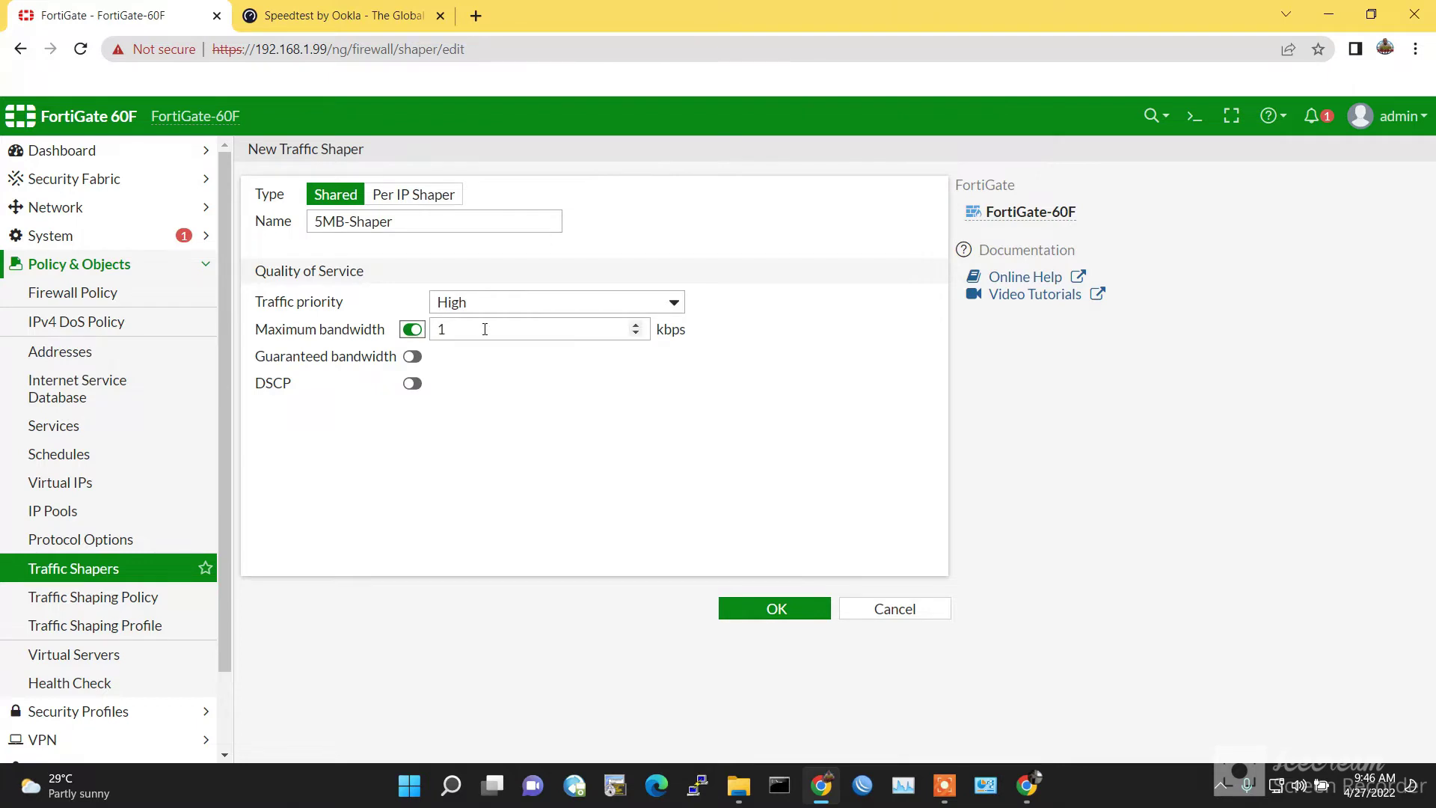
pyautogui.click(525, 331)
pyautogui.click(412, 356)
pyautogui.click(502, 356)
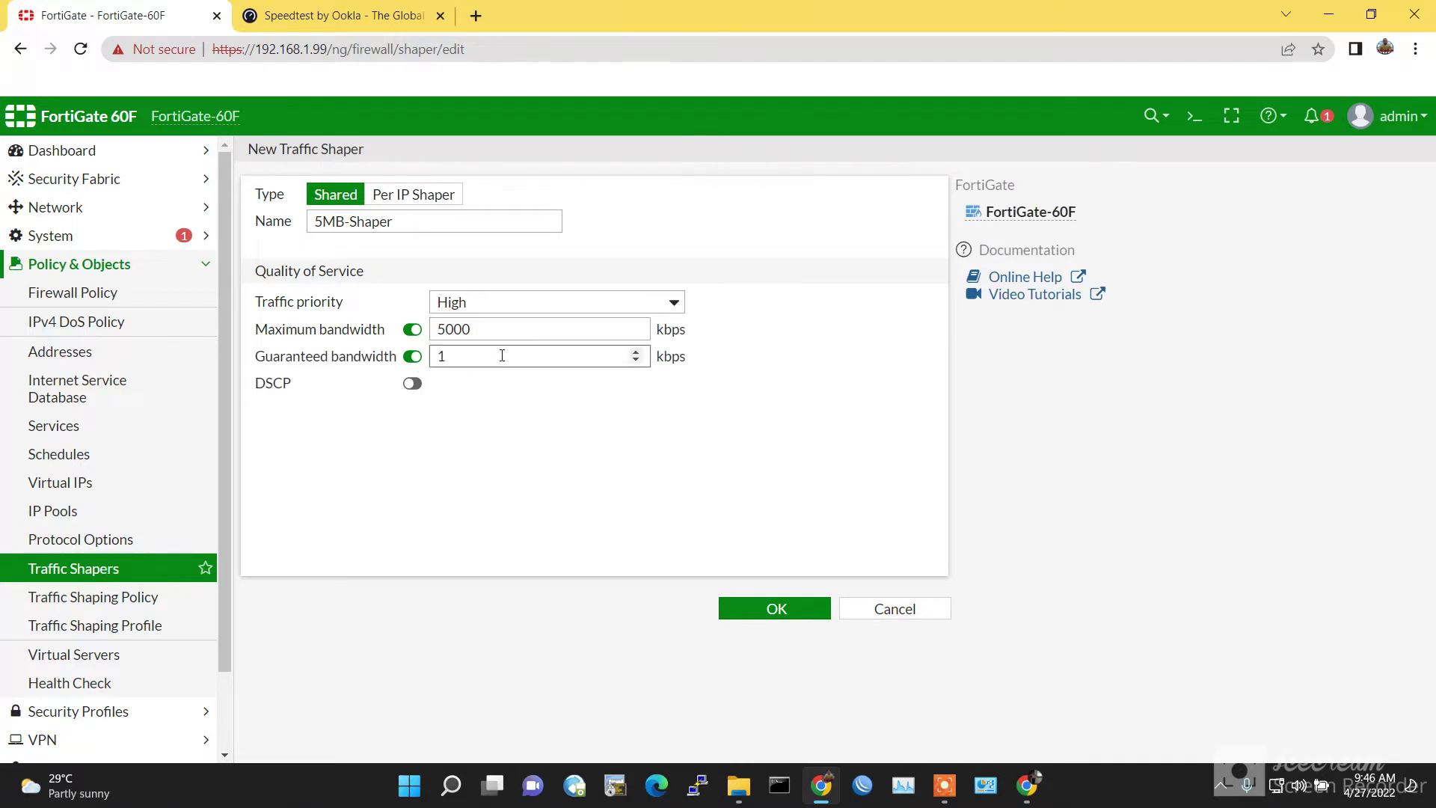
pyautogui.moveTo(487, 358); pyautogui.dragTo(424, 363)
pyautogui.click(559, 425)
pyautogui.click(776, 609)
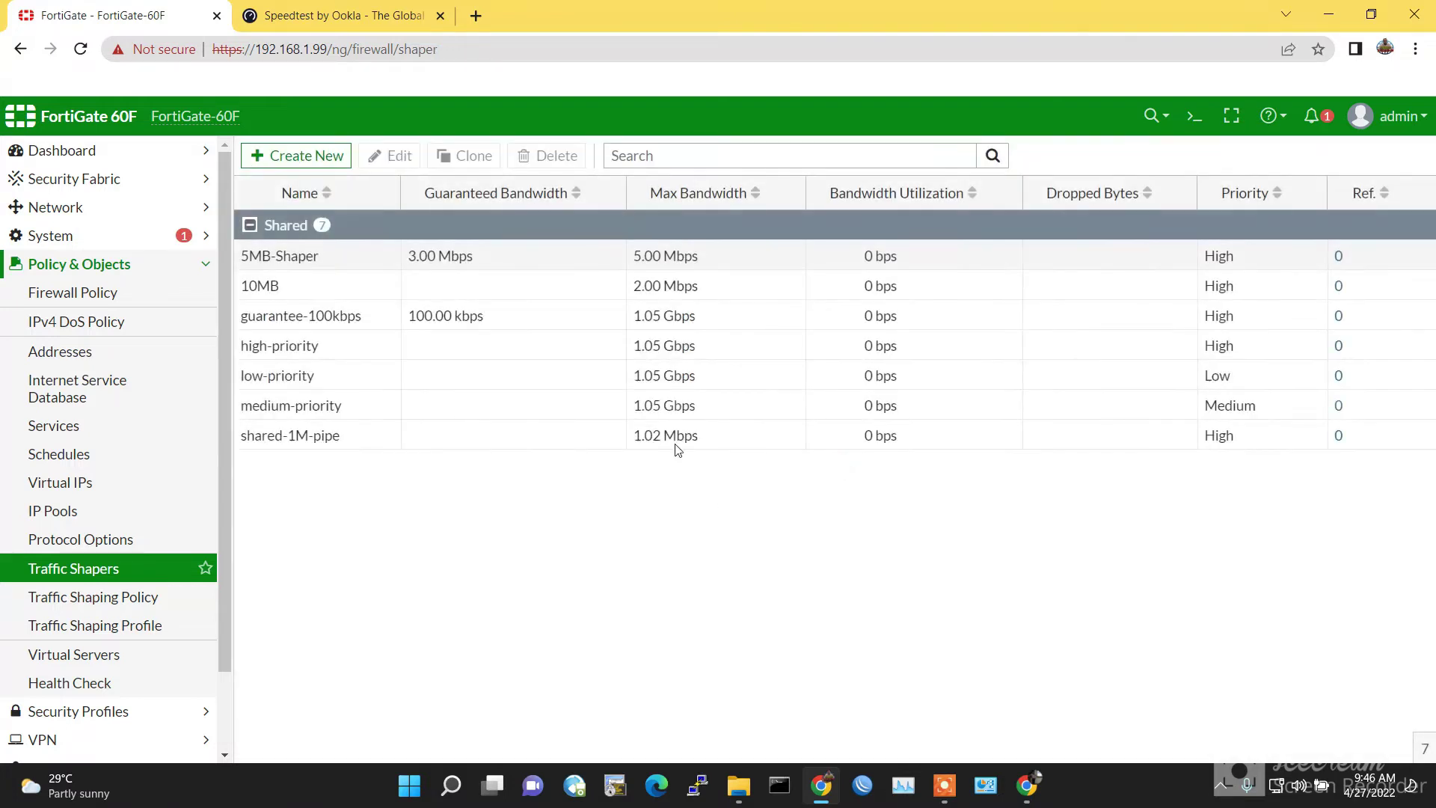
# Edit the 10MB shaper to a maximum bandwidth of 10000 kbps and a guaranteed bandwidth of 5000 kbps, and save it
pyautogui.moveTo(302, 262)
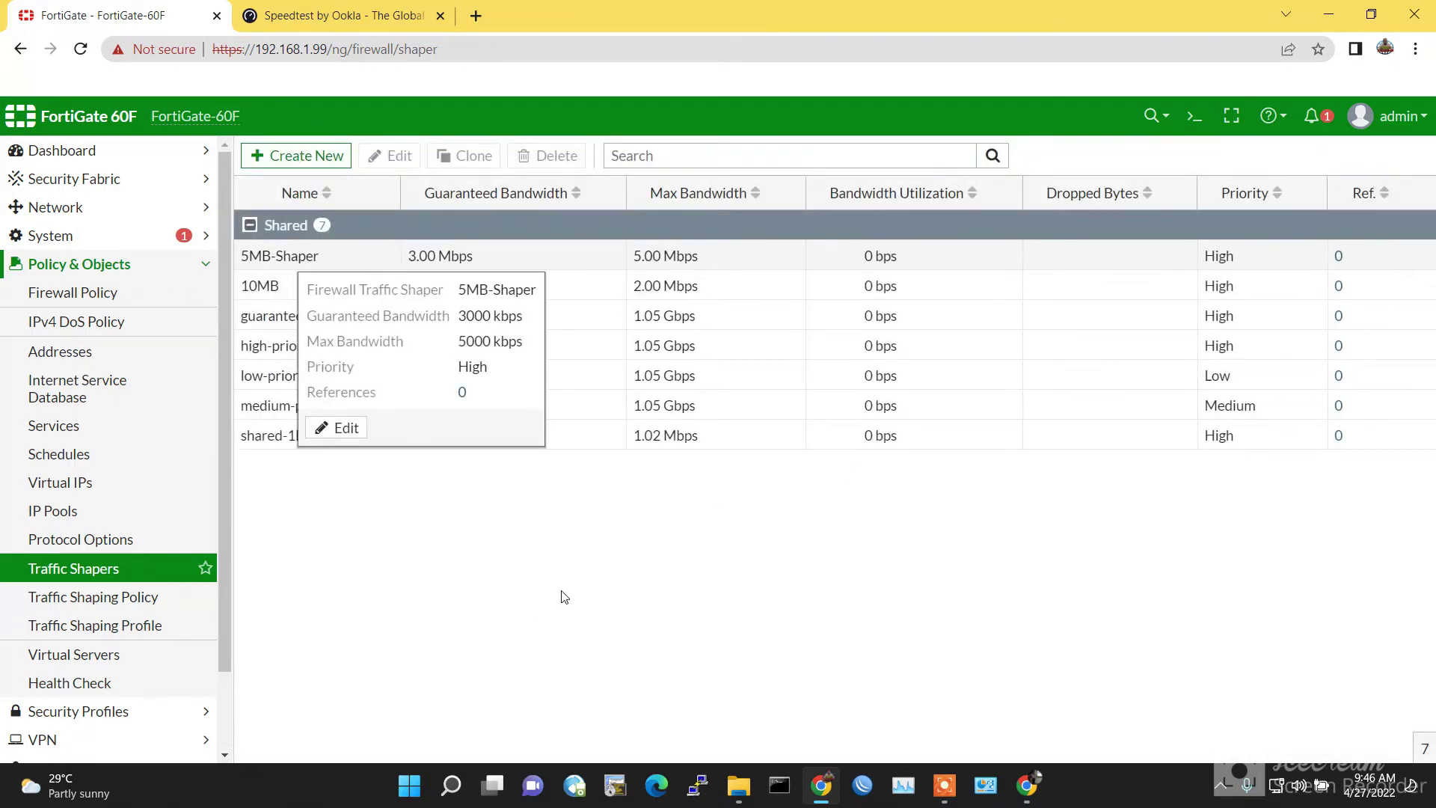
pyautogui.doubleClick(292, 293)
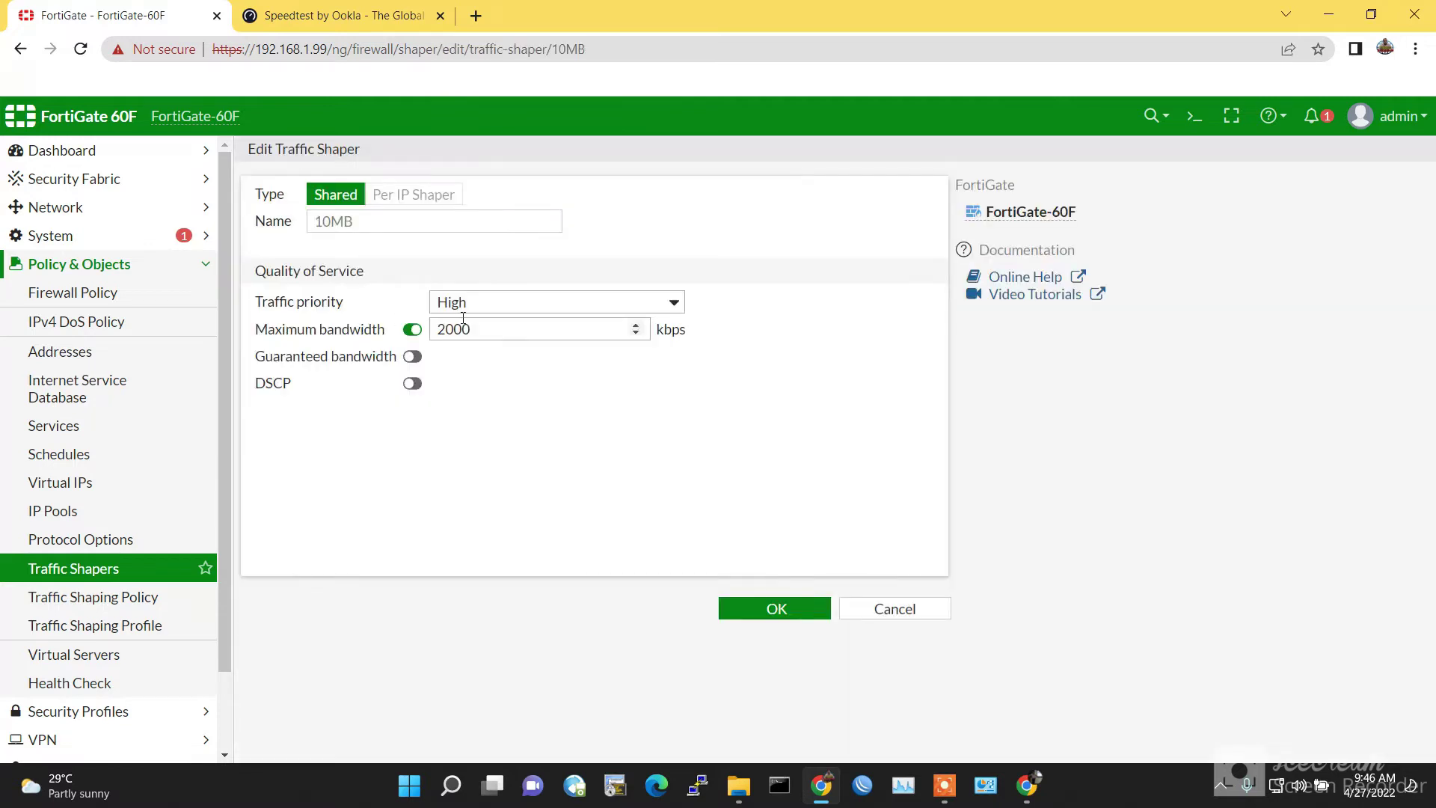
pyautogui.doubleClick(486, 334)
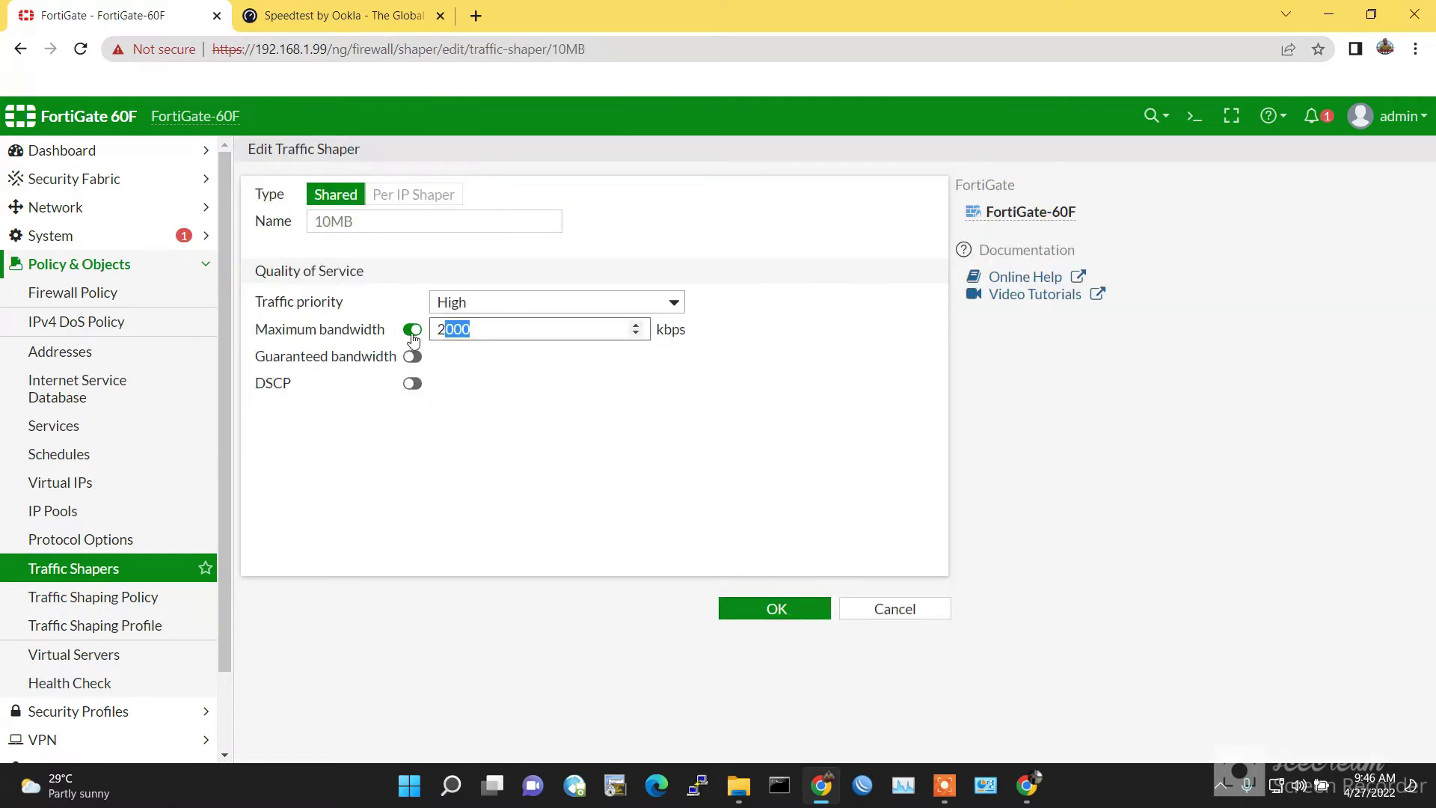
pyautogui.write('1')
pyautogui.click(412, 357)
pyautogui.write('1')
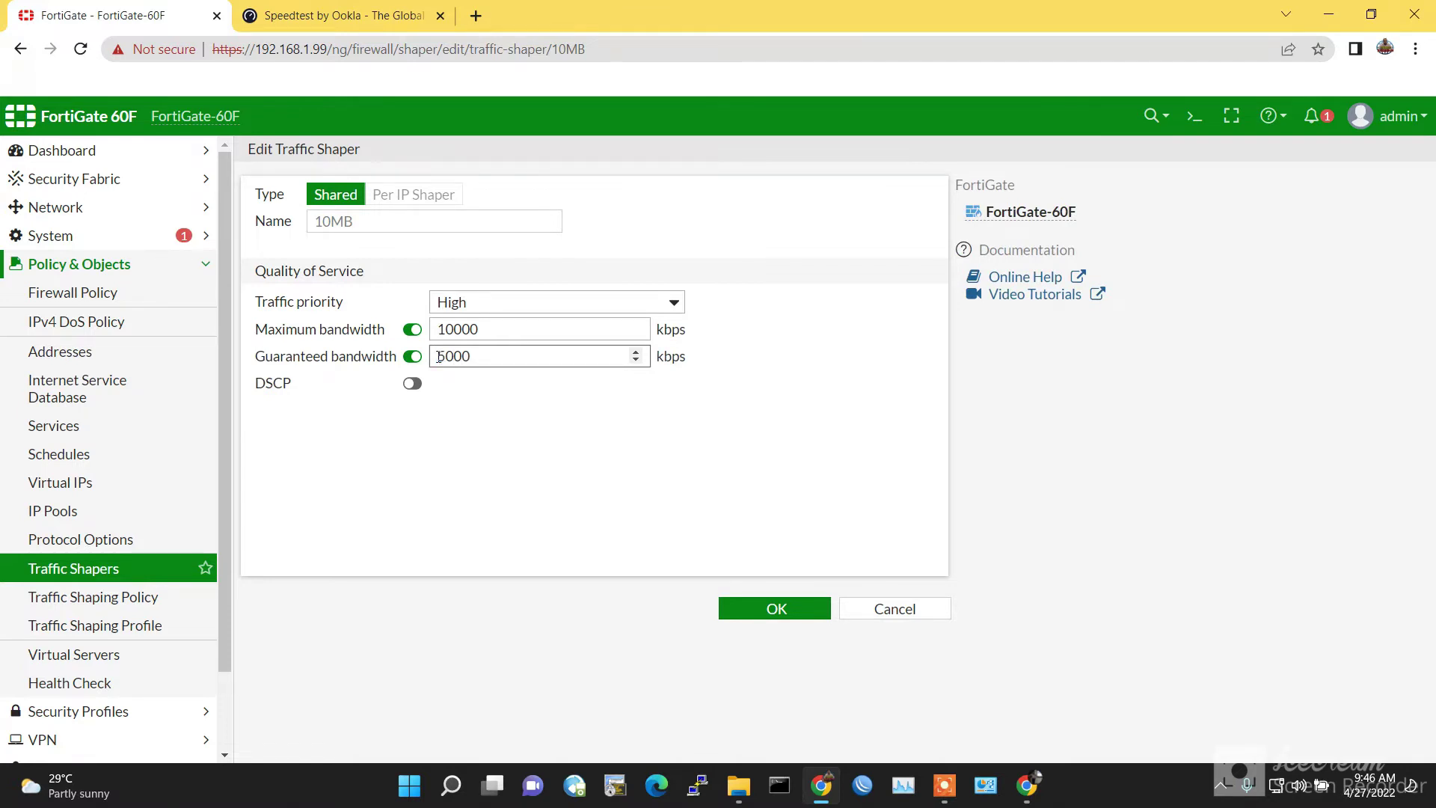
pyautogui.write('0')
pyautogui.press('BackSpace')
pyautogui.click(500, 400)
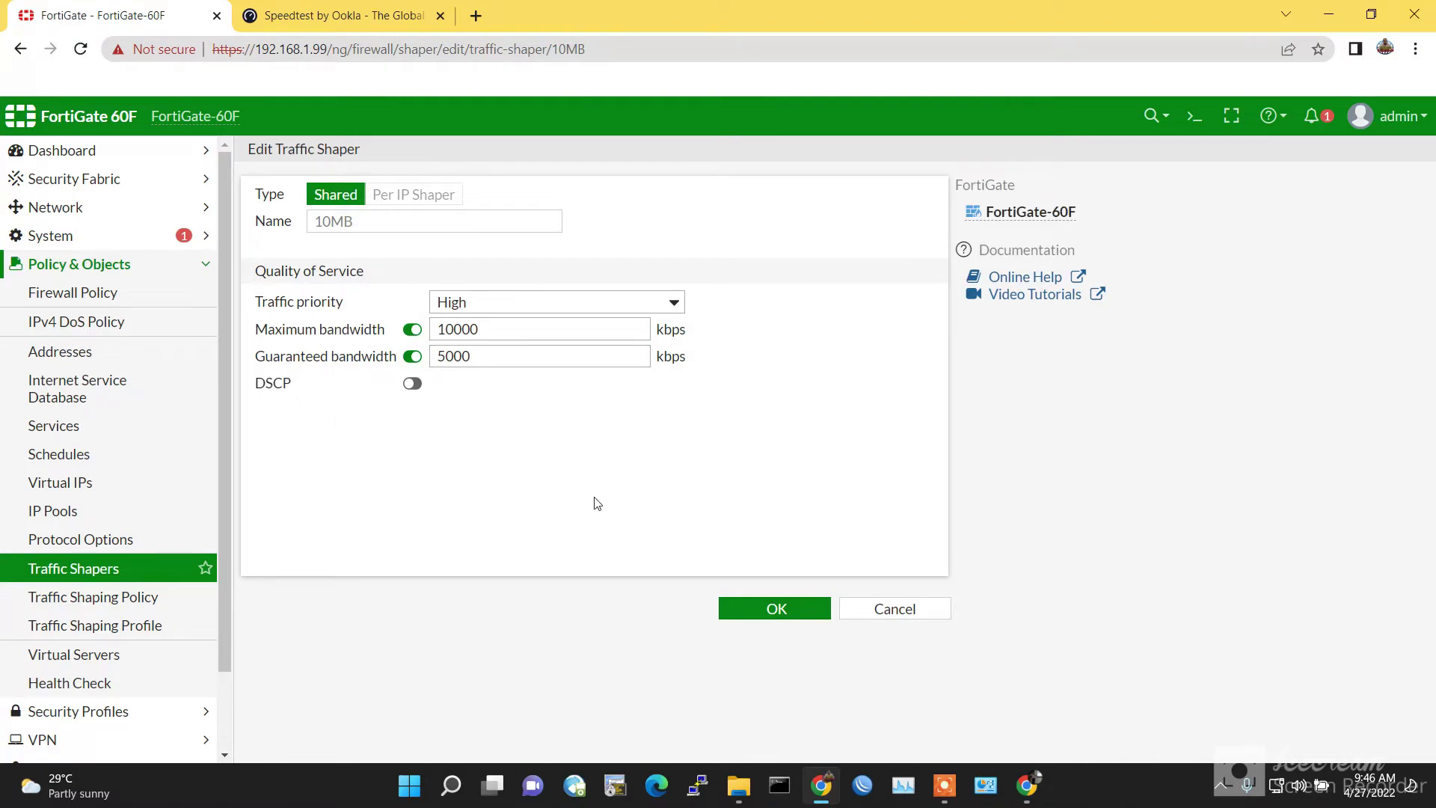
pyautogui.click(773, 609)
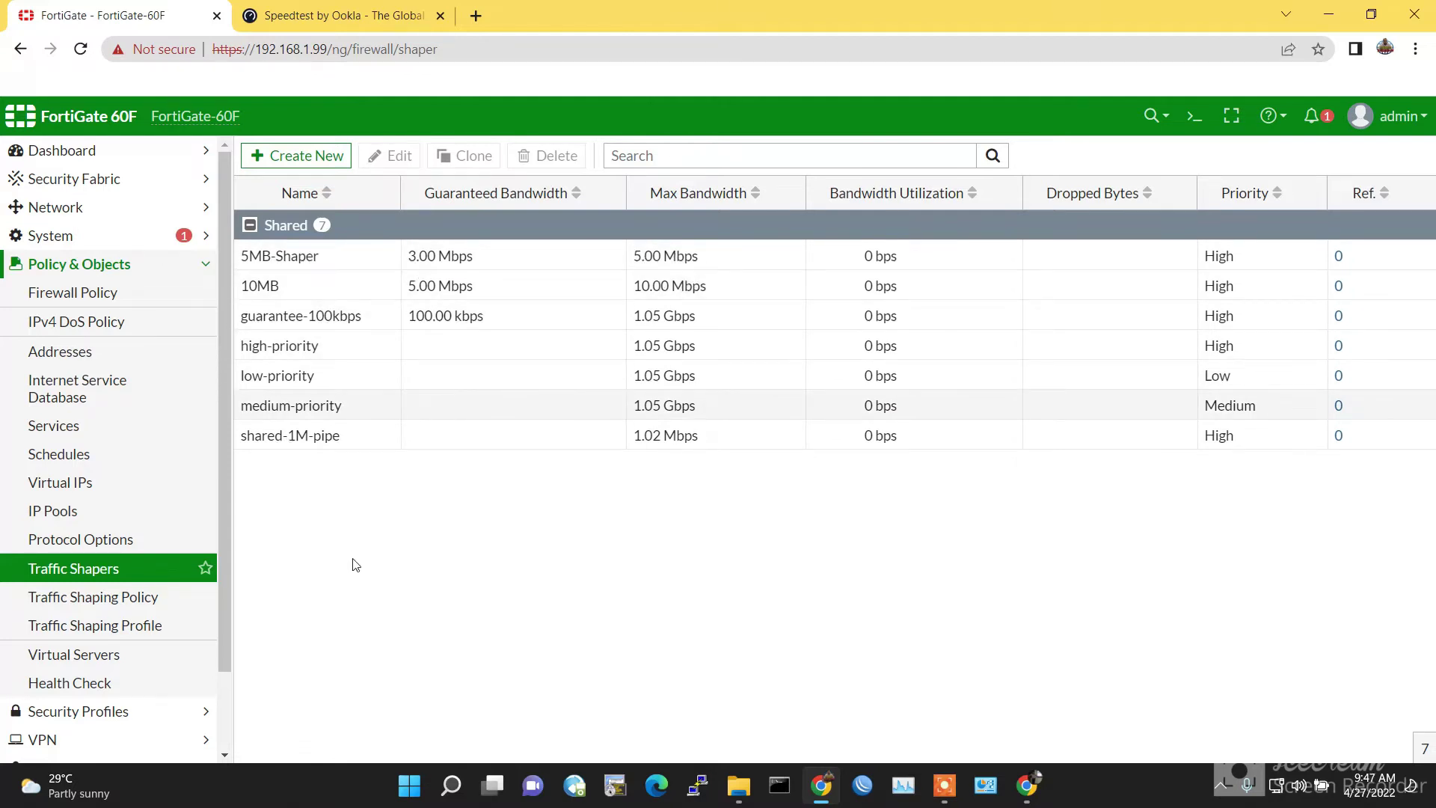
# Start a new traffic shaping policy named Youtube-5MB
pyautogui.click(152, 601)
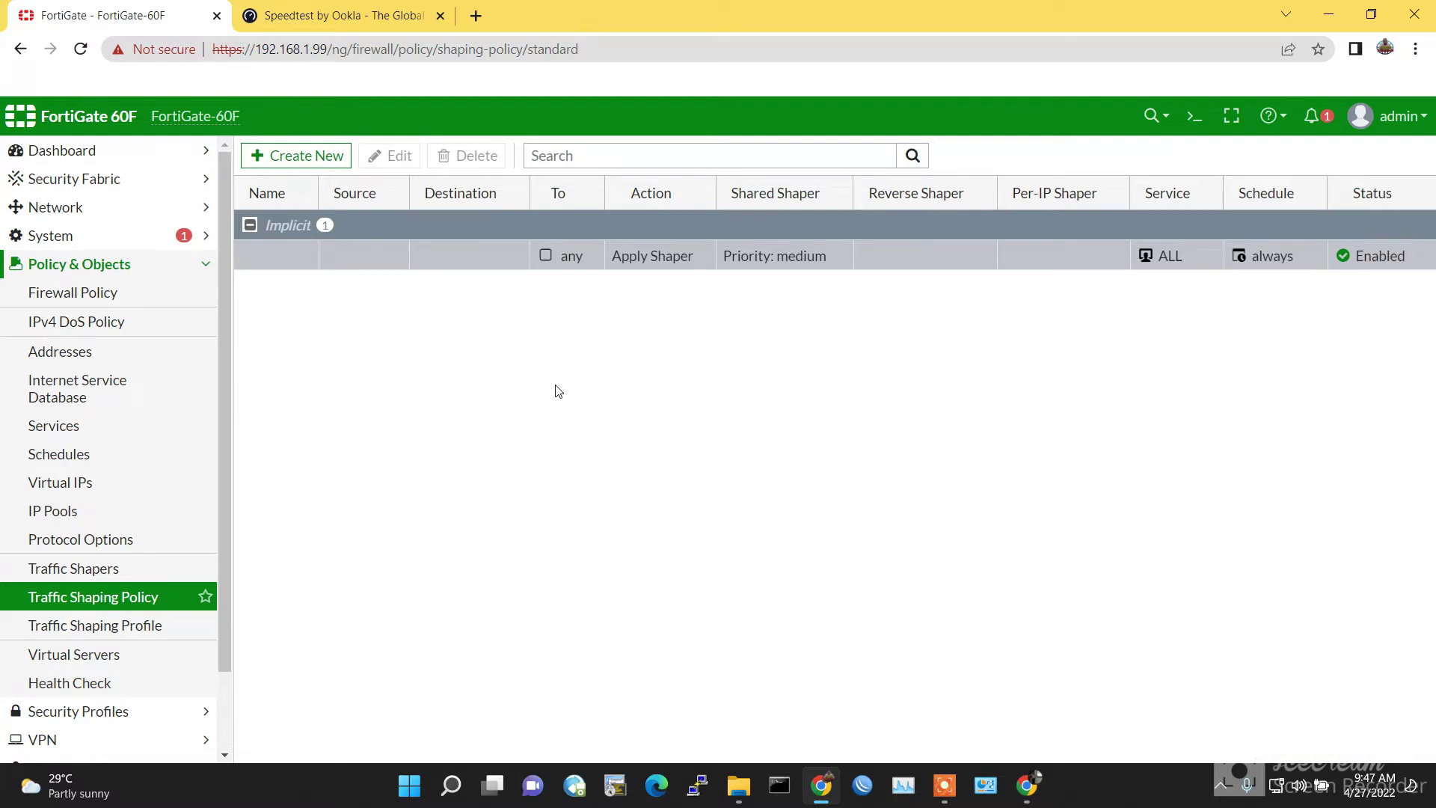
pyautogui.click(330, 155)
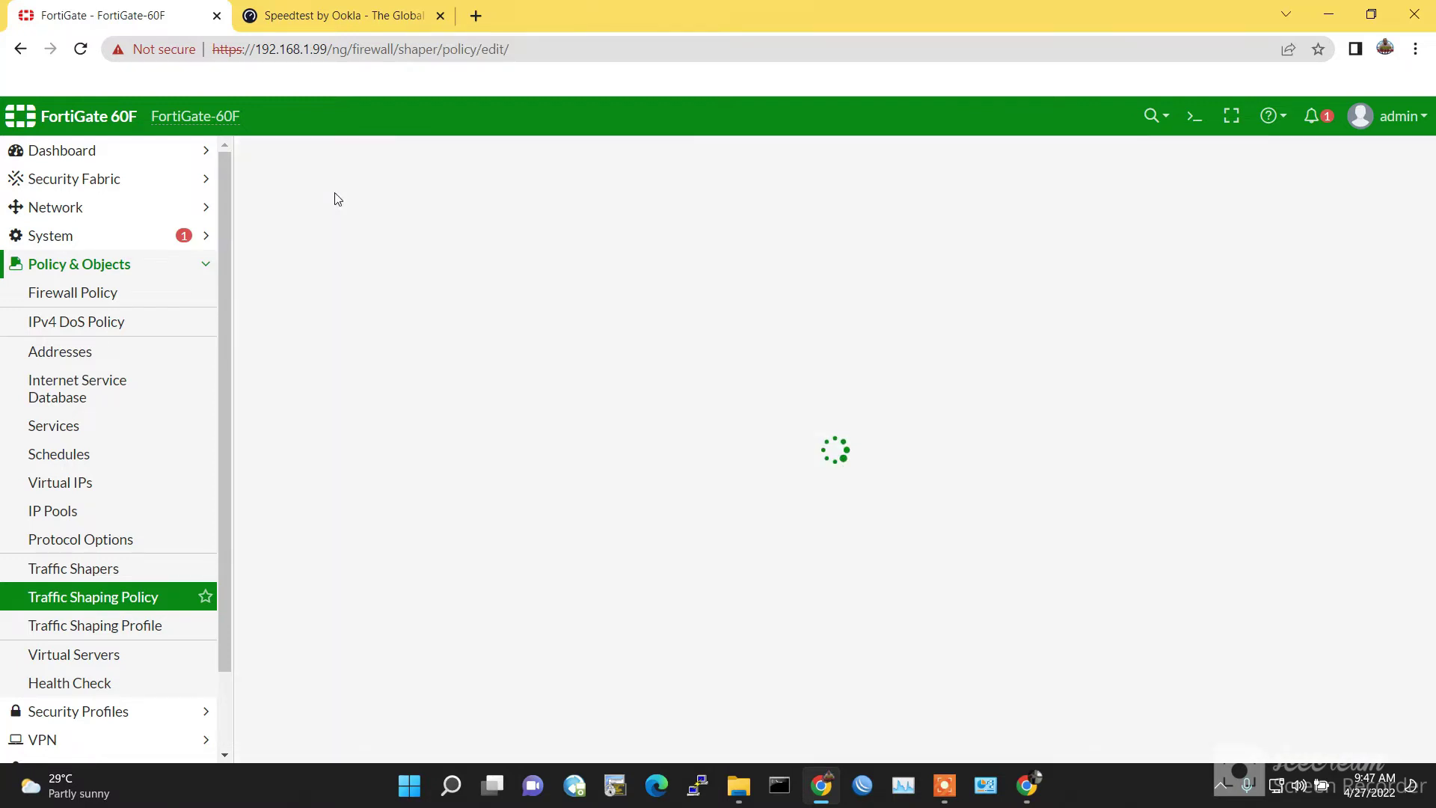
pyautogui.click(479, 196)
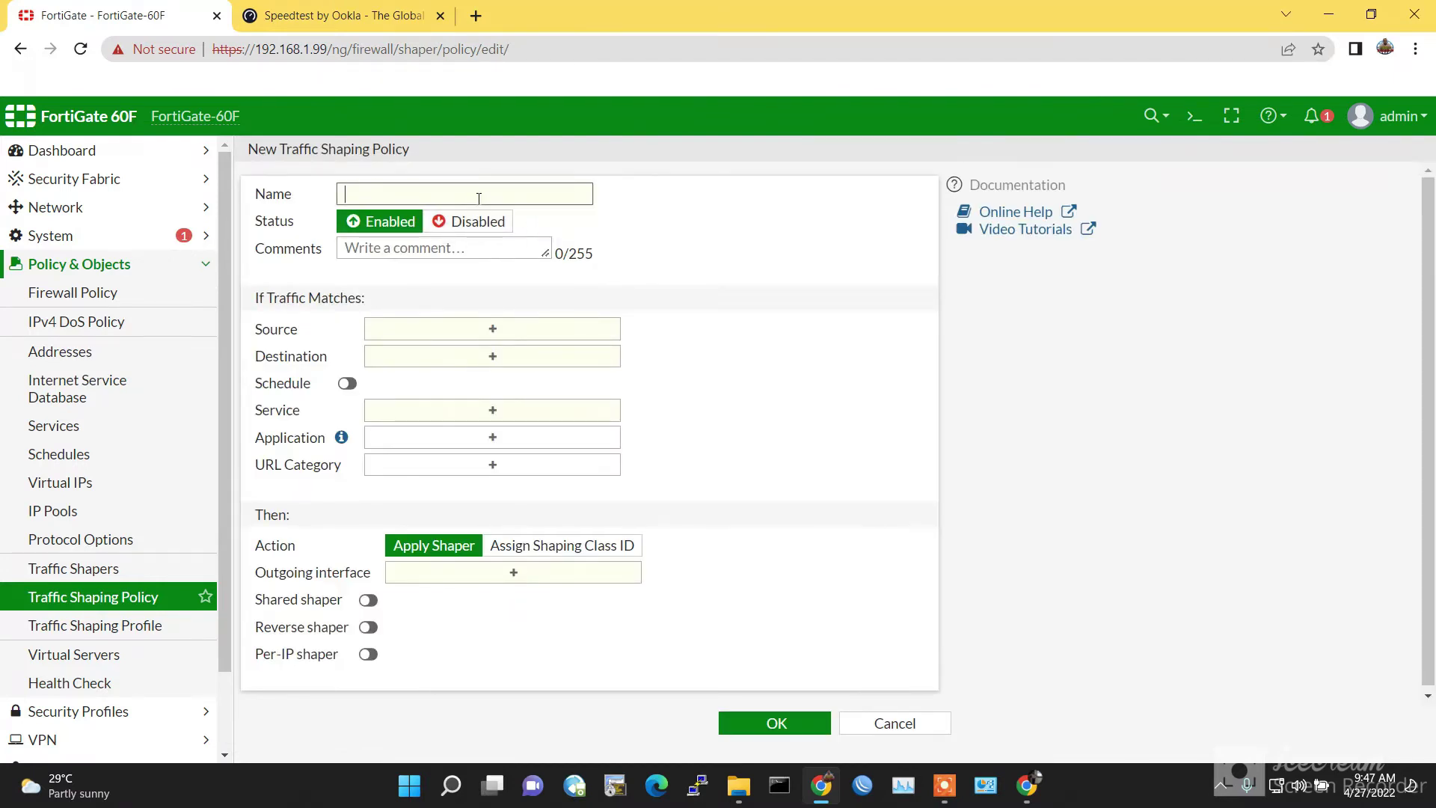
pyautogui.write('YOURUBWE')
pyautogui.press('BackSpace')
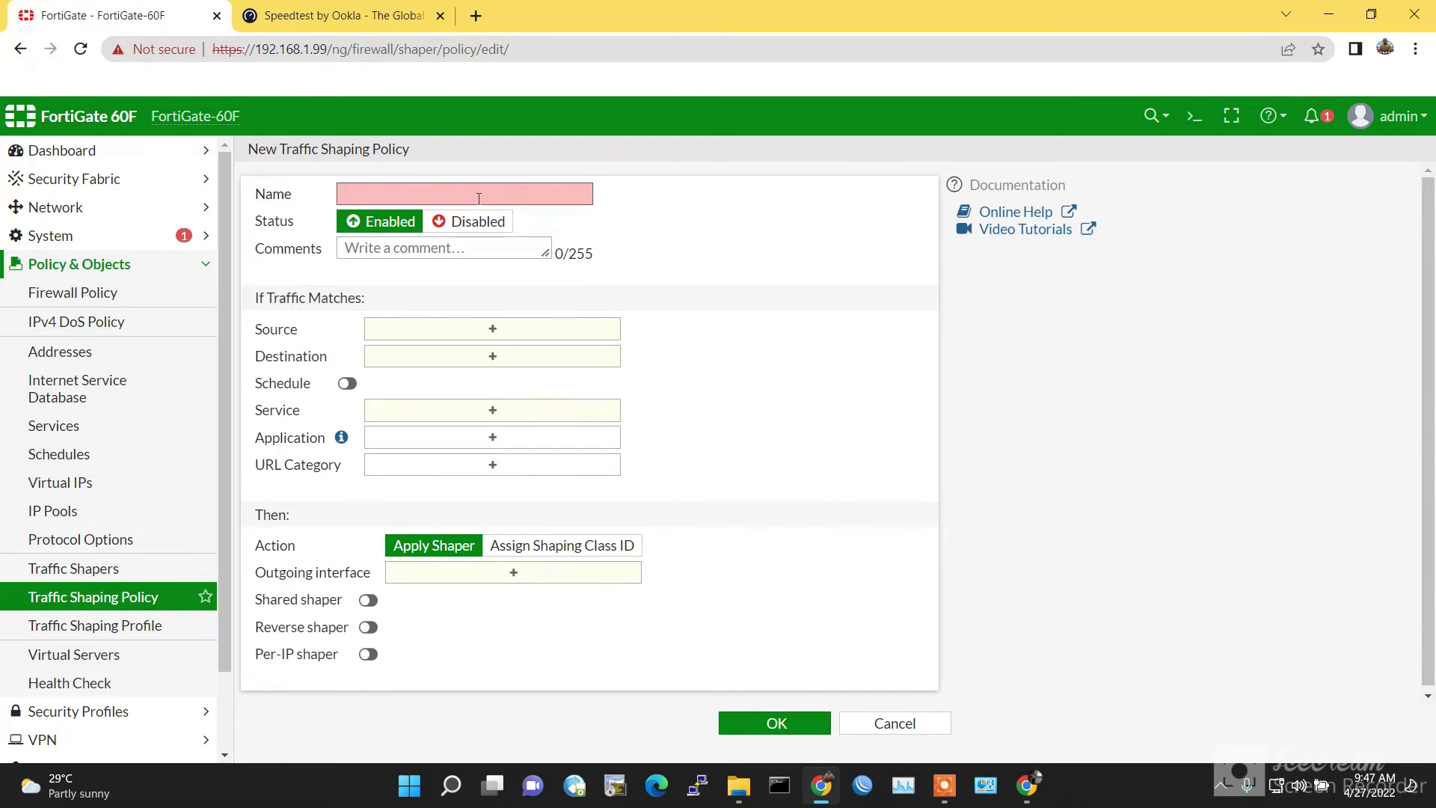
pyautogui.write('Youtube-5MB')
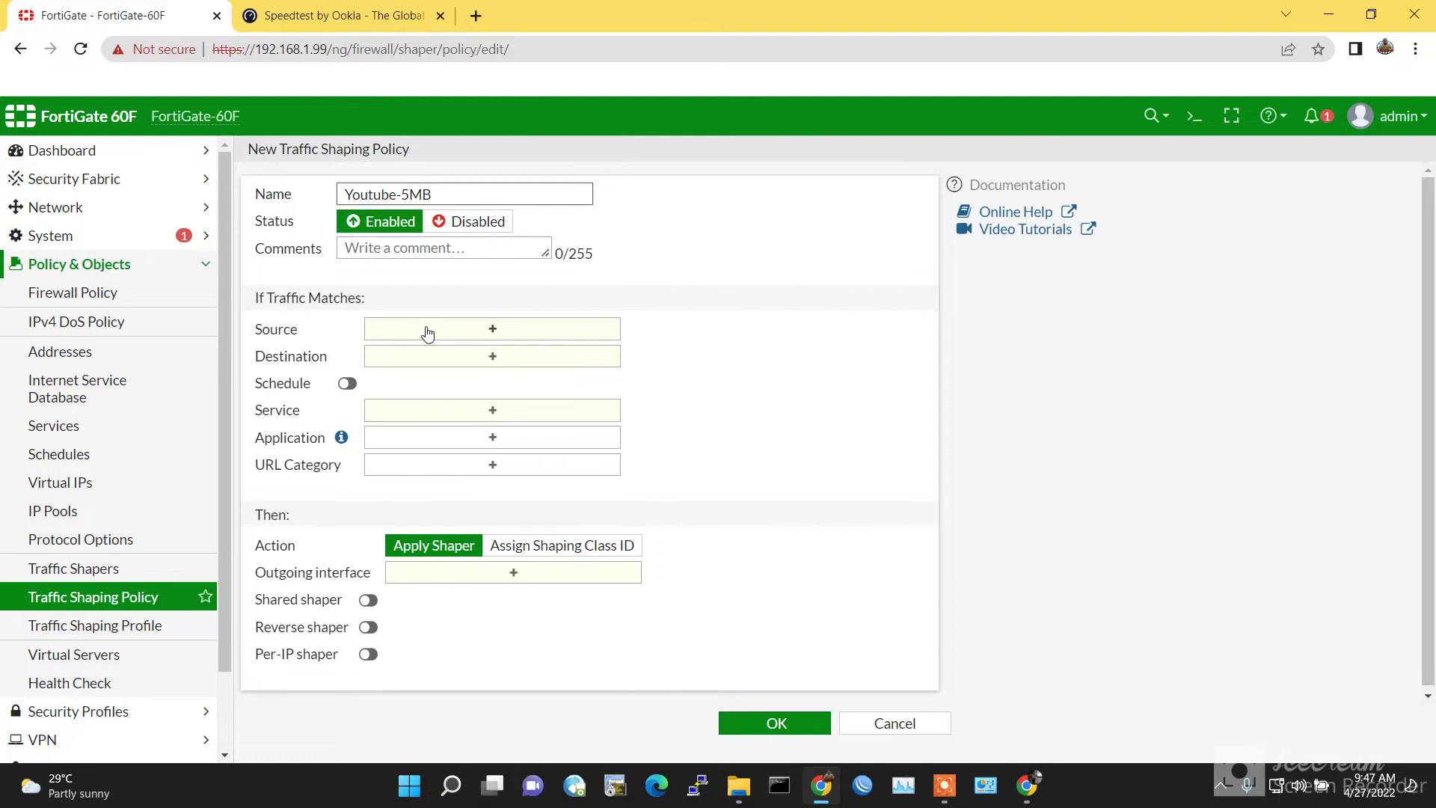
# Set the policy's source to the LAN-PRI-IP address and its destination to all
pyautogui.click(426, 329)
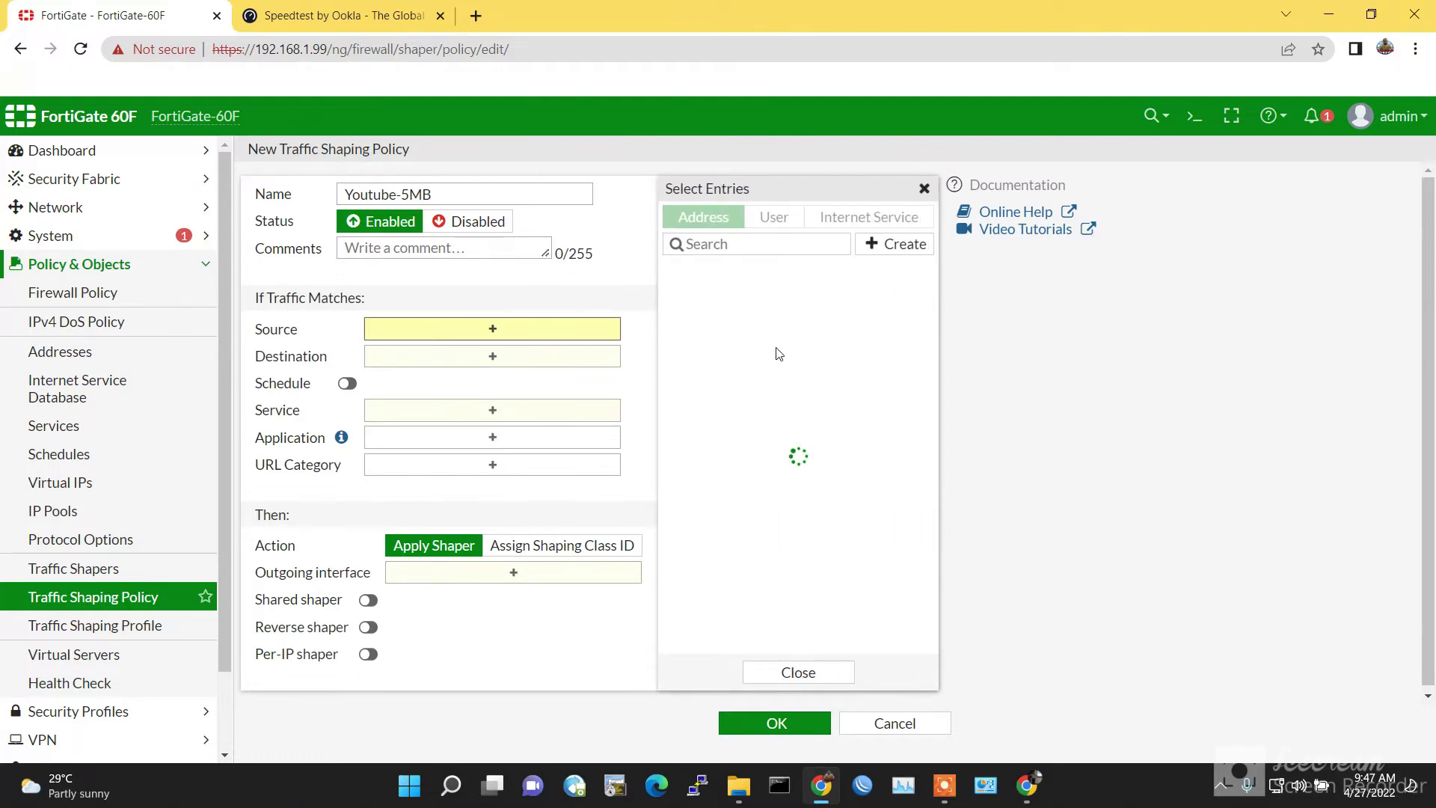
pyautogui.click(750, 458)
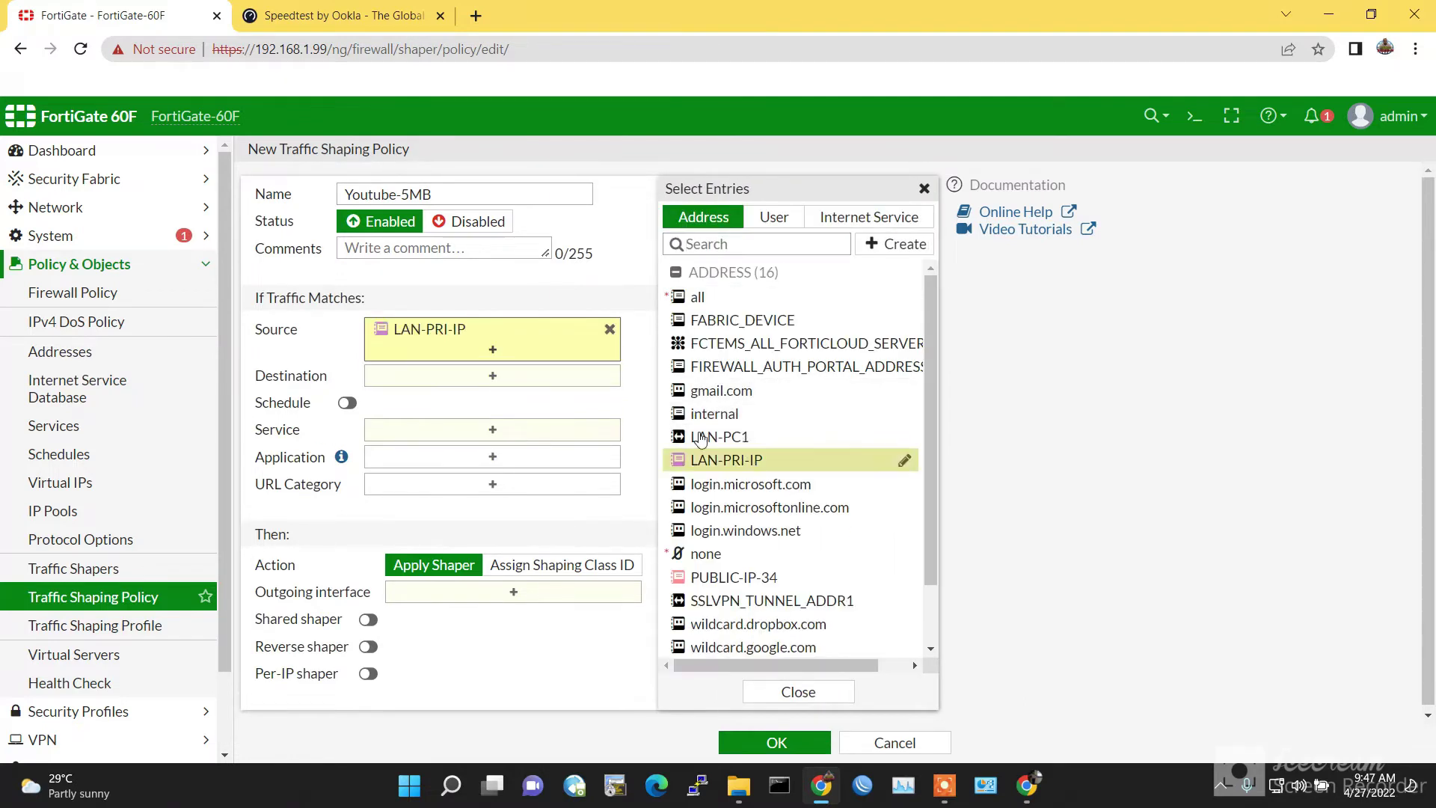
pyautogui.click(506, 377)
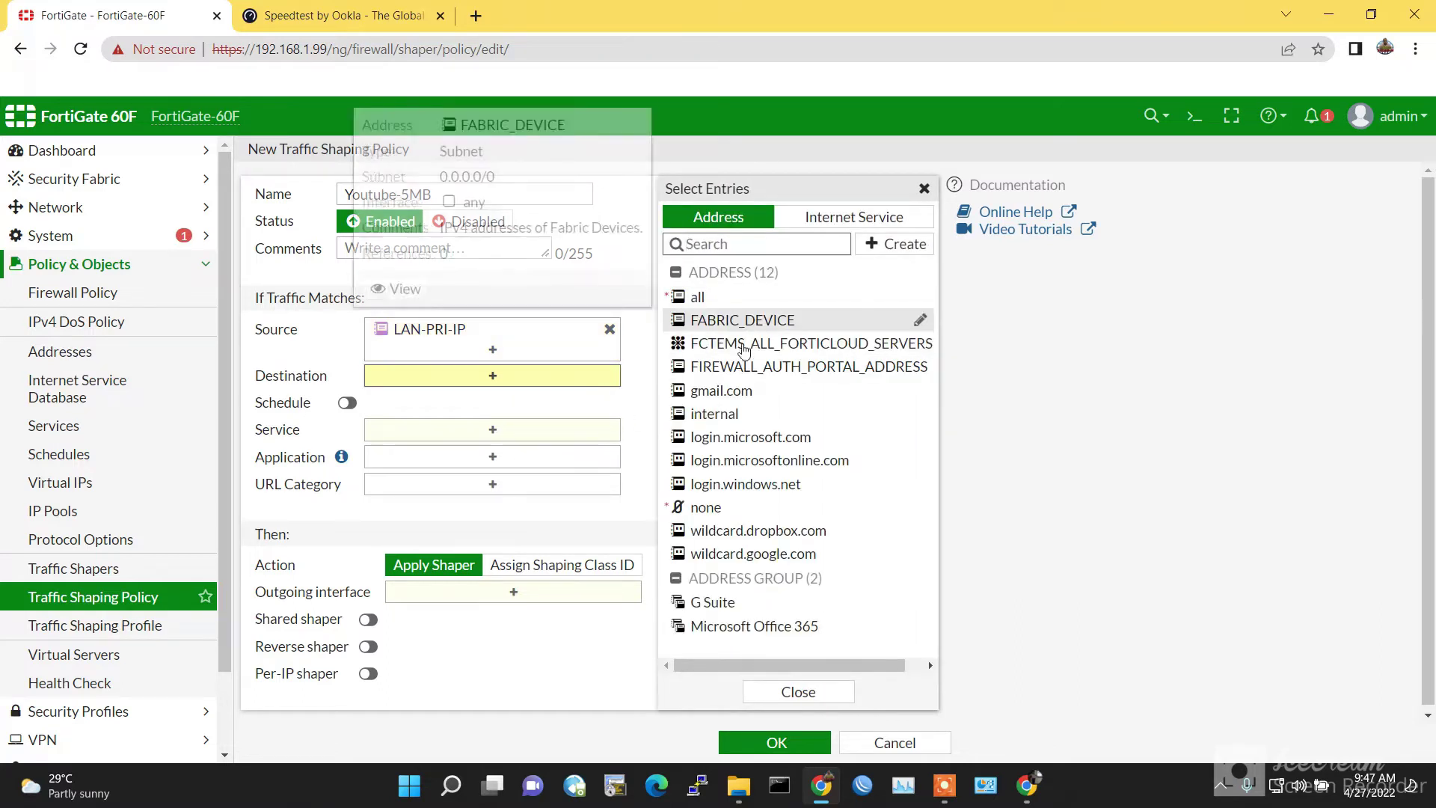
pyautogui.click(716, 298)
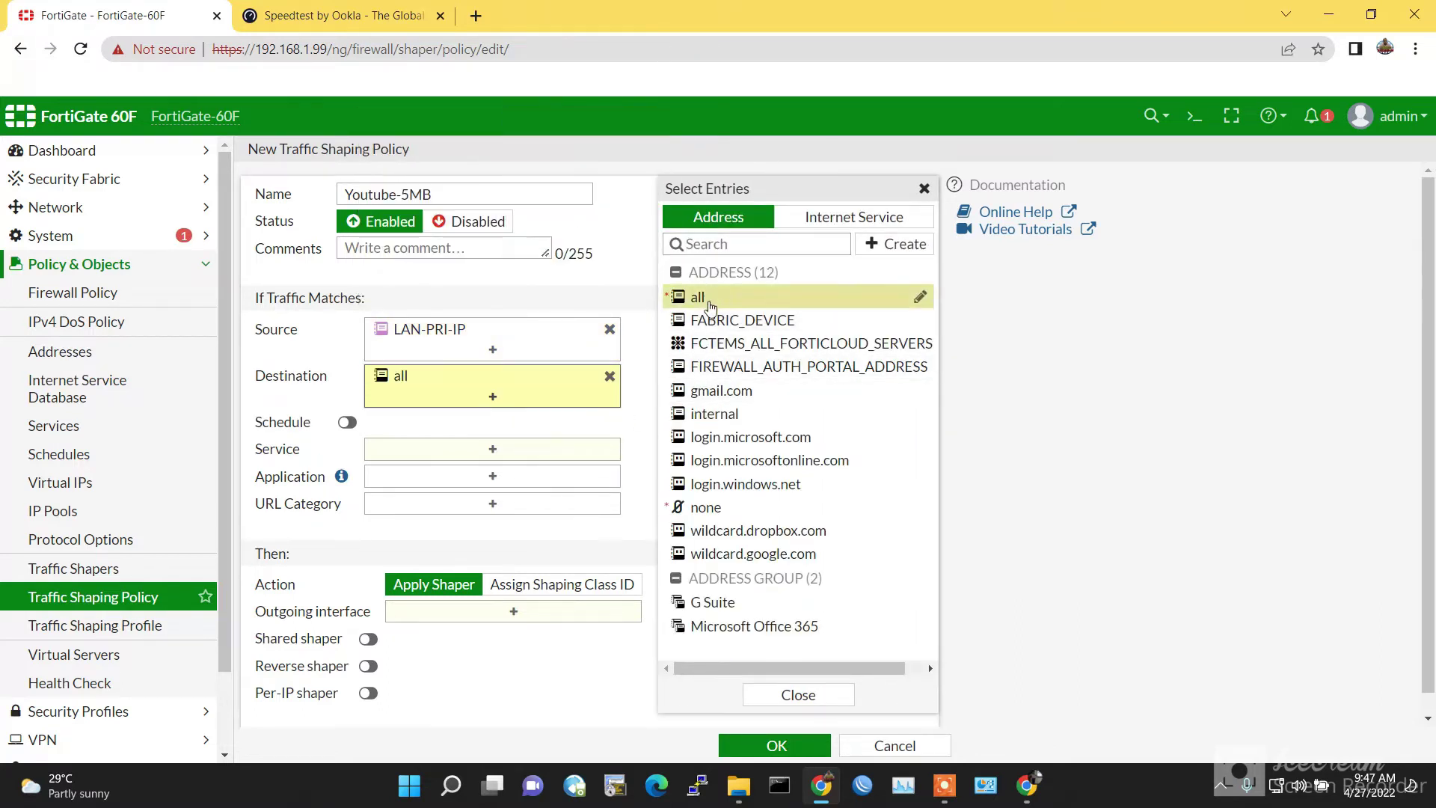
pyautogui.click(352, 423)
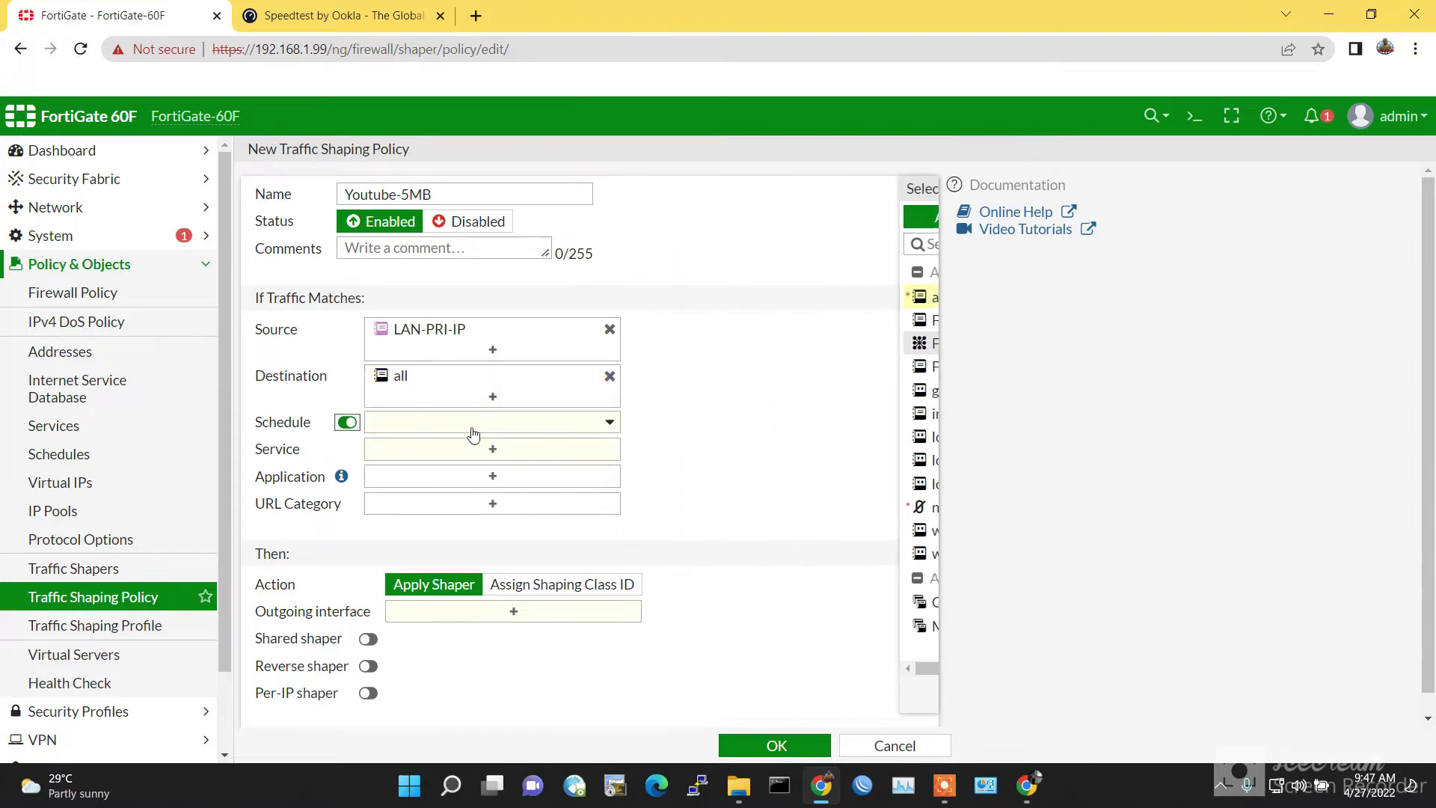
pyautogui.click(471, 424)
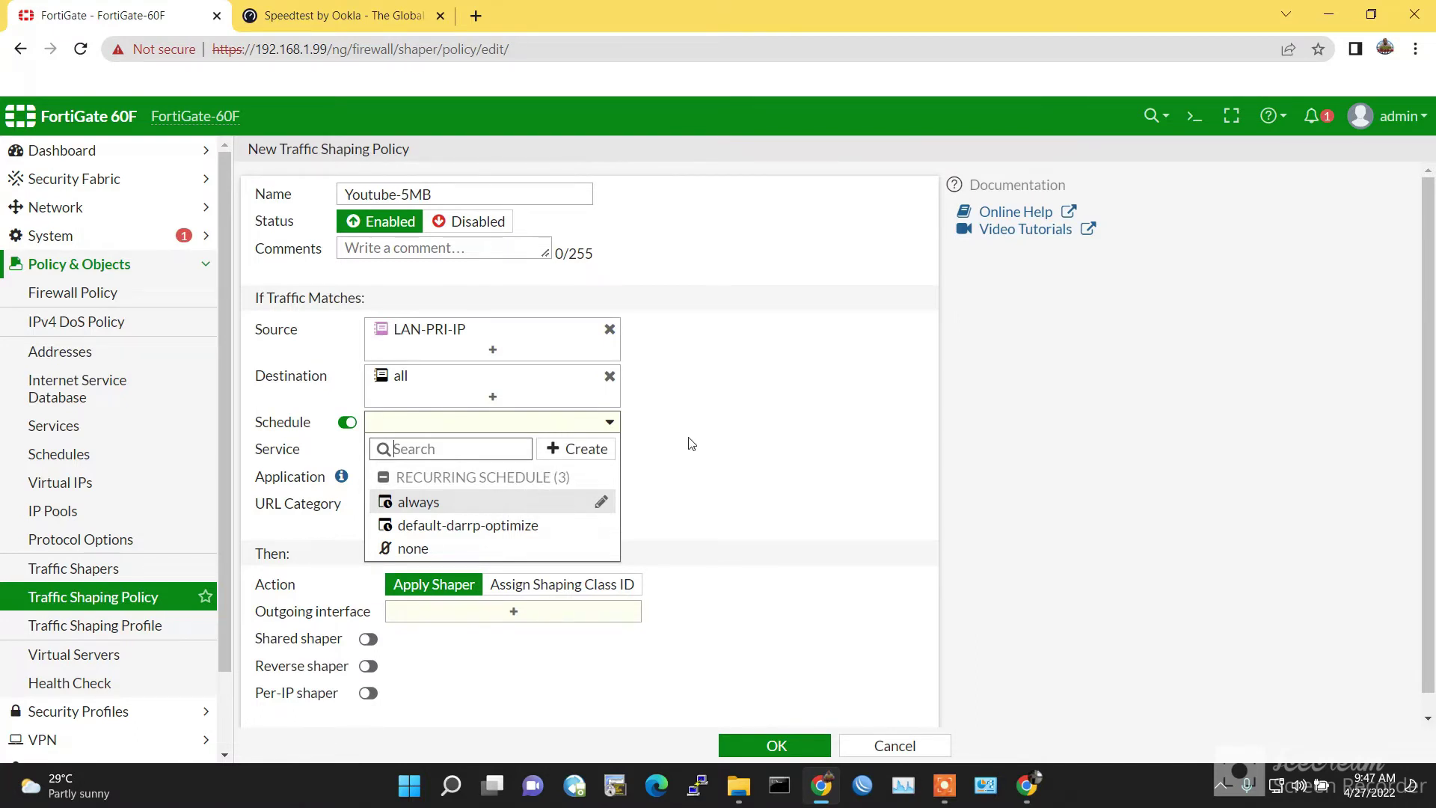
pyautogui.click(722, 413)
pyautogui.click(347, 422)
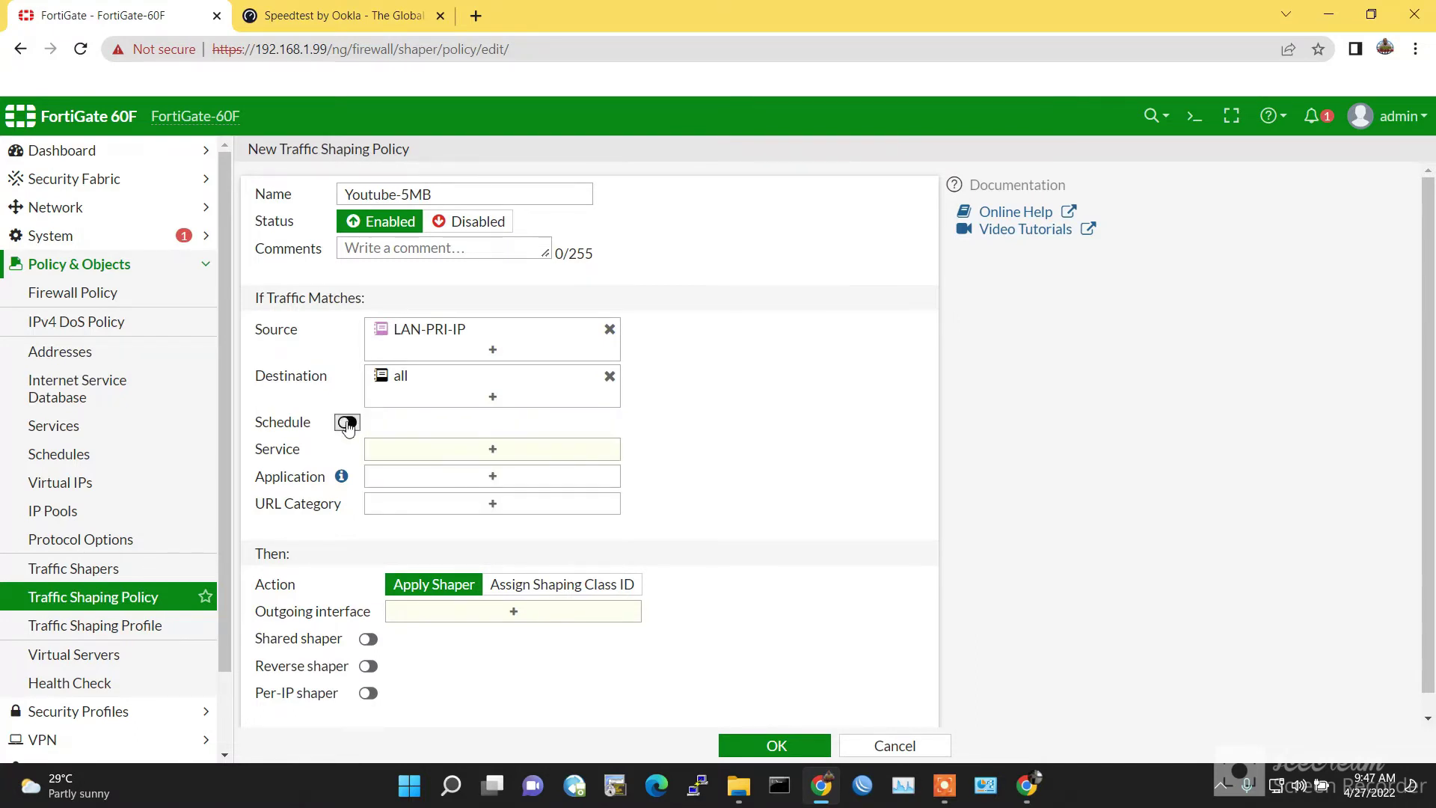
# Set the policy's service to ALL and bring up the available application groups for its application match
pyautogui.click(440, 452)
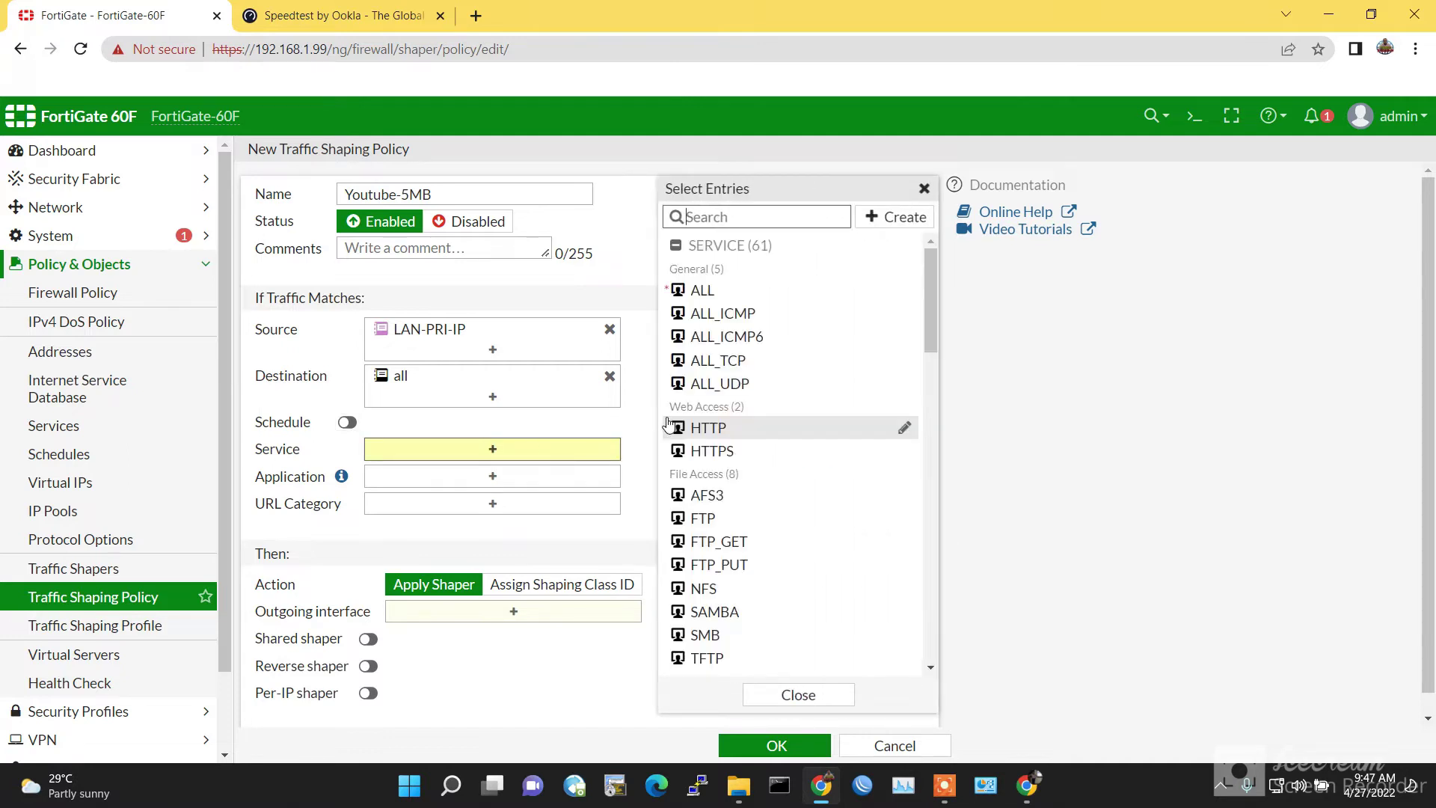
pyautogui.click(730, 291)
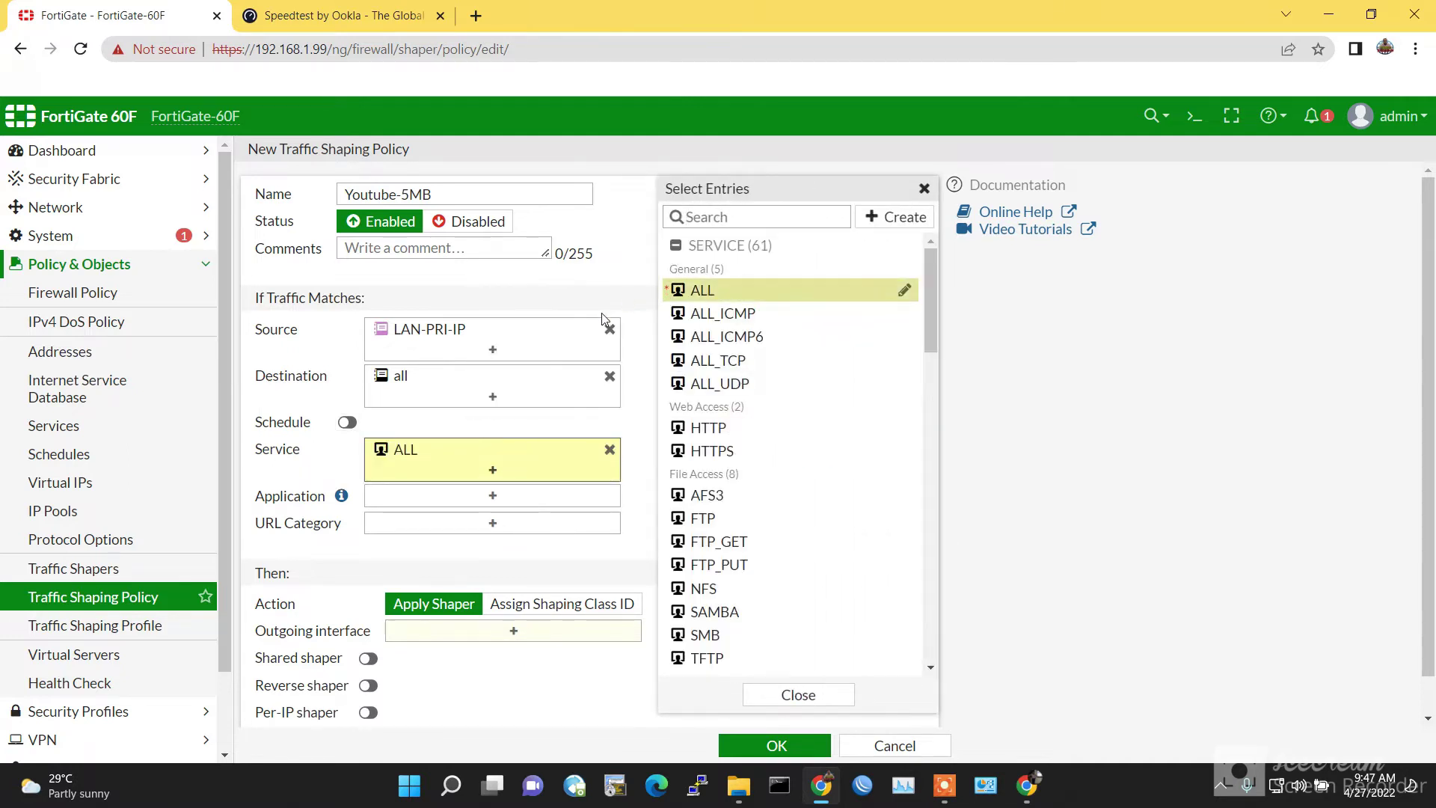
pyautogui.click(524, 496)
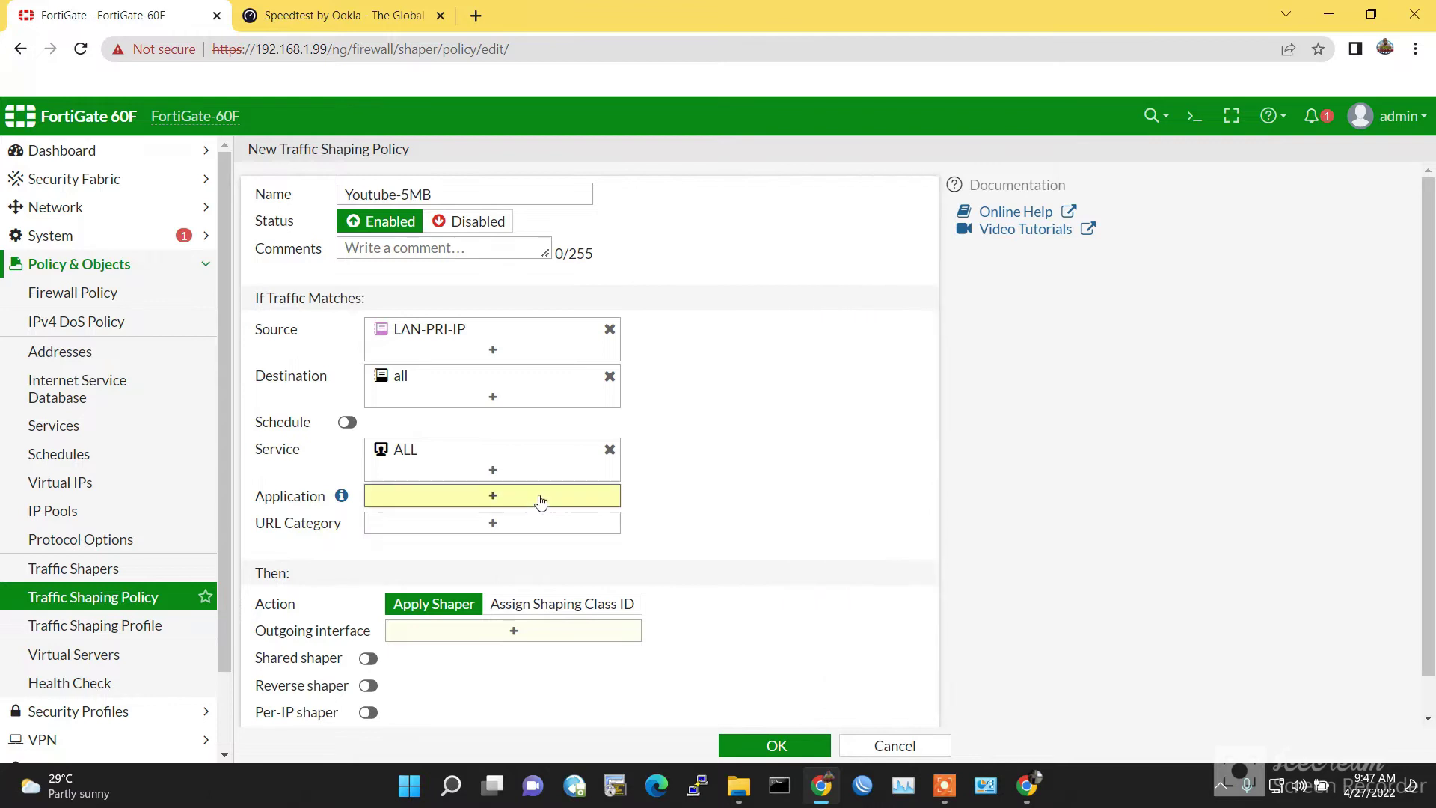
pyautogui.click(897, 217)
pyautogui.moveTo(741, 299)
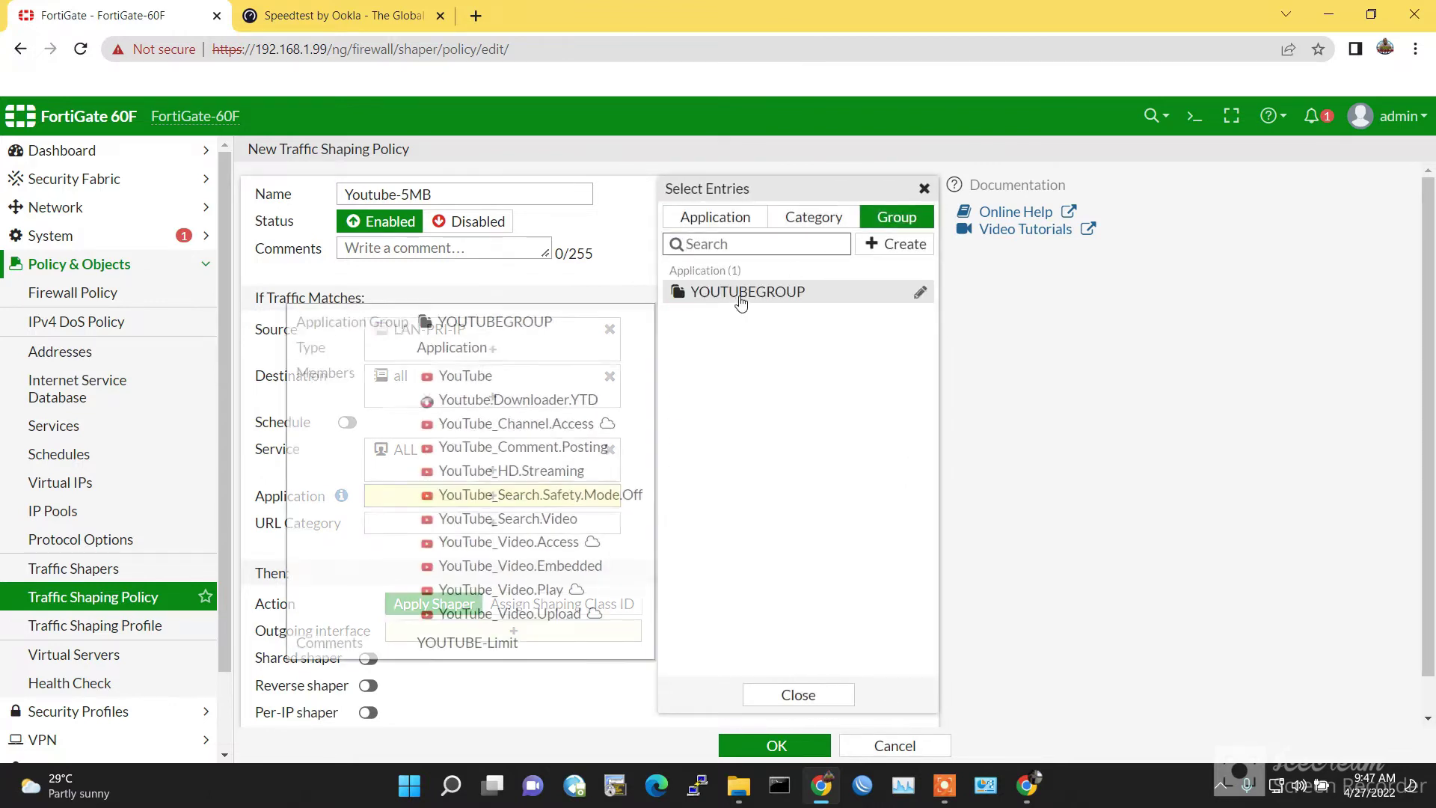
# Start a new application group named facebook and search the available member applications for facebook
pyautogui.click(910, 250)
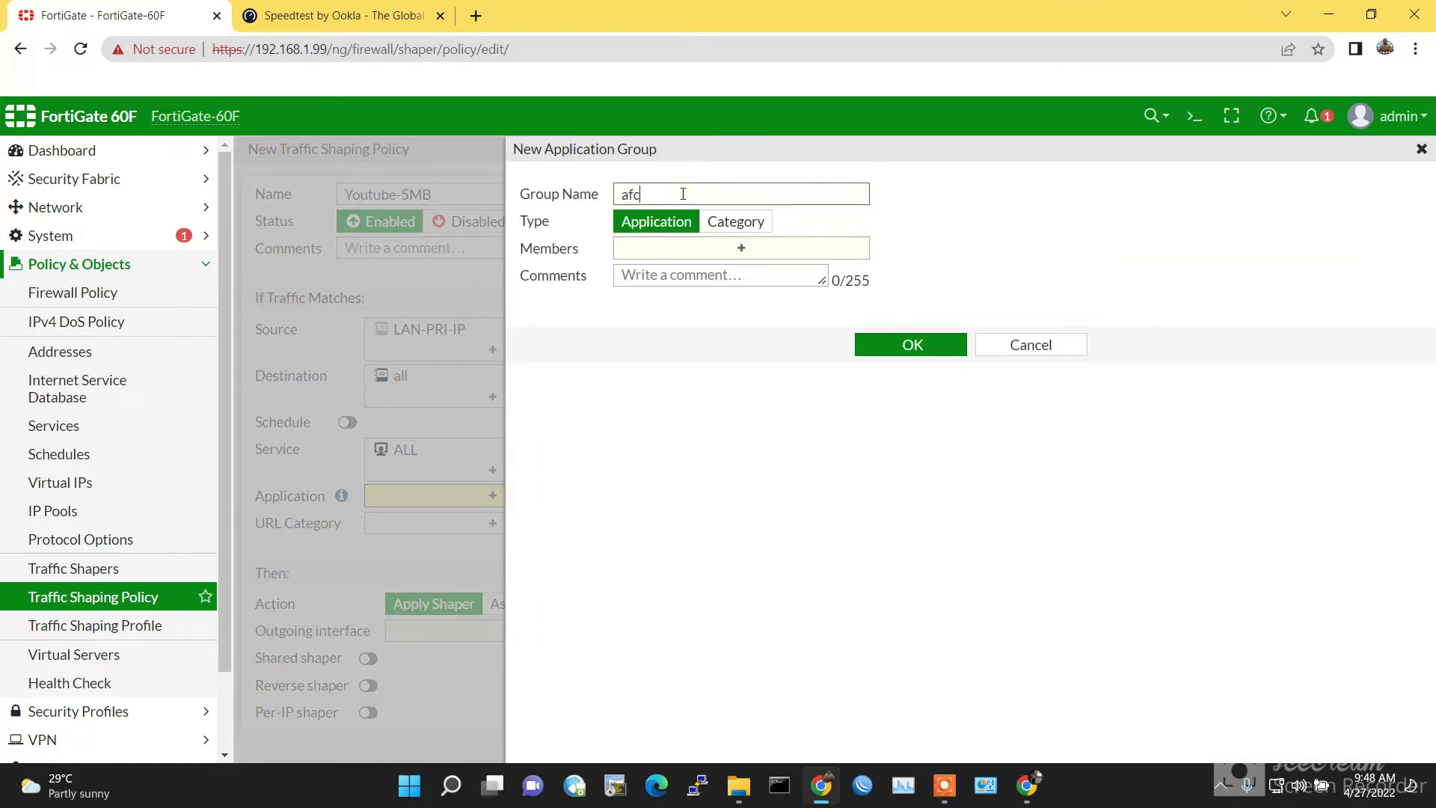
pyautogui.write('a')
pyautogui.press('BackSpace')
pyautogui.write('g')
pyautogui.press('BackSpace')
pyautogui.write('facebook')
pyautogui.click(741, 249)
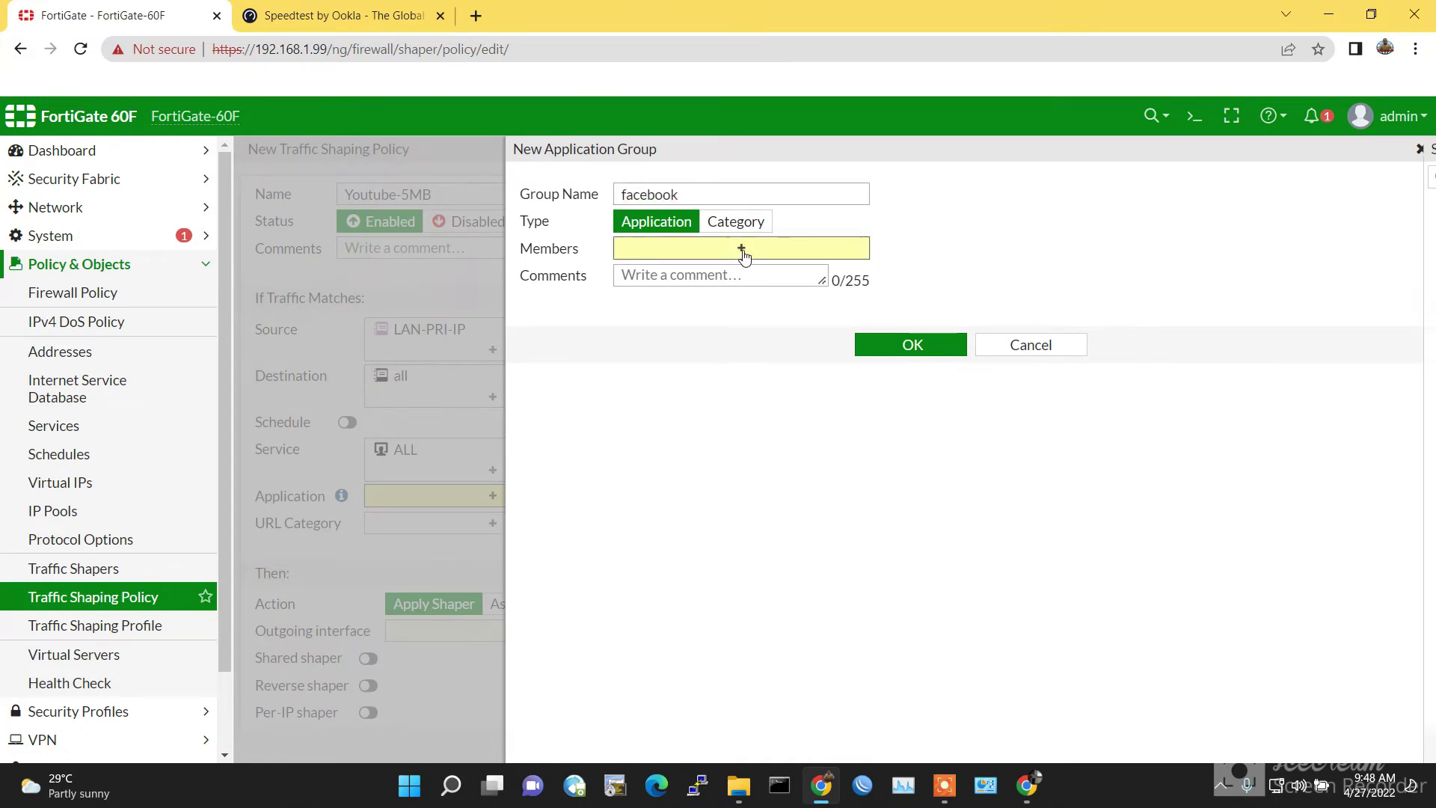
pyautogui.write('facebook')
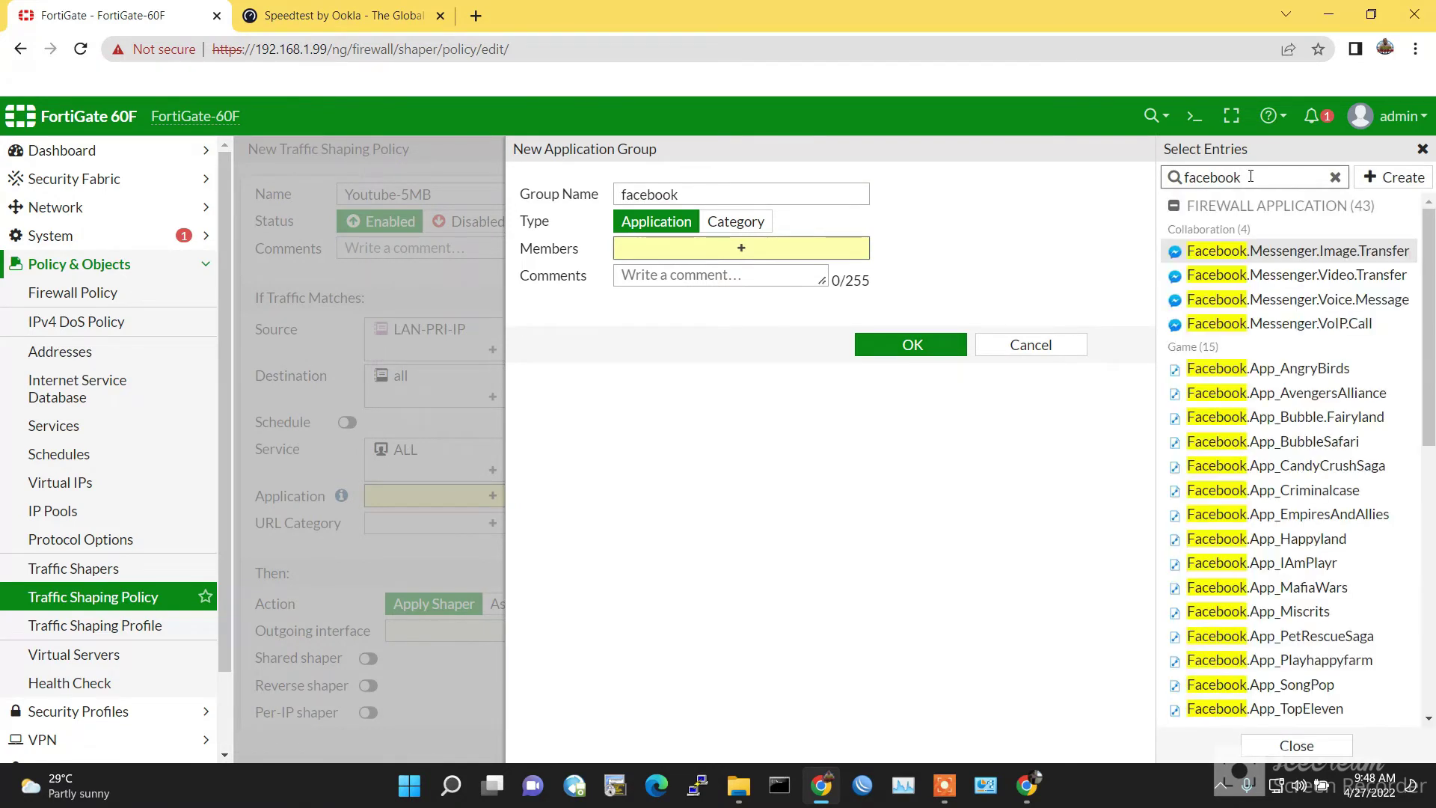
pyautogui.moveTo(1431, 399); pyautogui.dragTo(1434, 344)
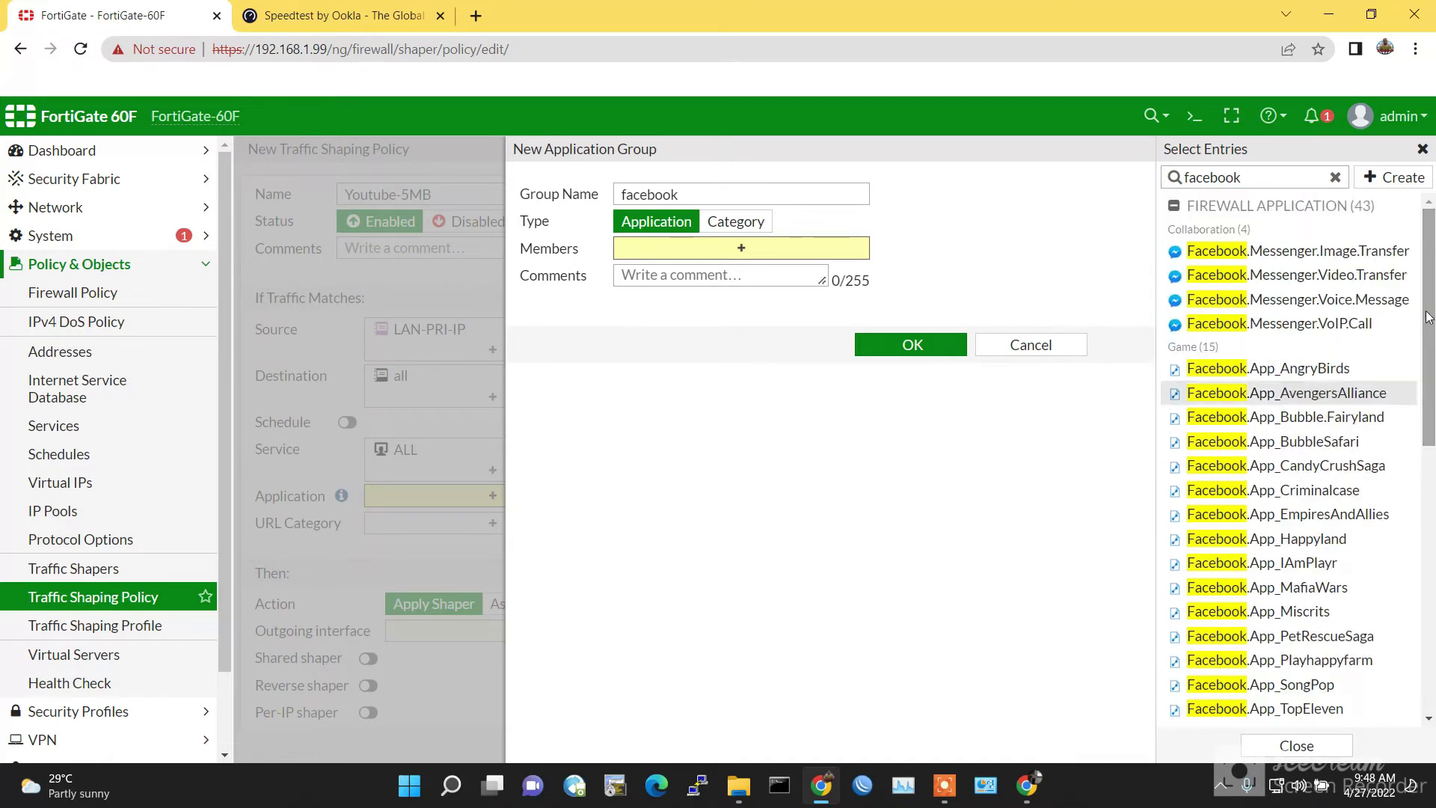
# Add the four Facebook.Messenger collaboration applications for image transfer, video transfer, voice message and VoIP call to the group
pyautogui.click(1298, 258)
pyautogui.click(1290, 275)
pyautogui.click(1294, 300)
pyautogui.click(1298, 323)
# Add every Facebook application in the Game category, from Facebook.App_AngryBirds through Facebook.App_TopEleven, to the group
pyautogui.click(1314, 374)
pyautogui.click(1286, 394)
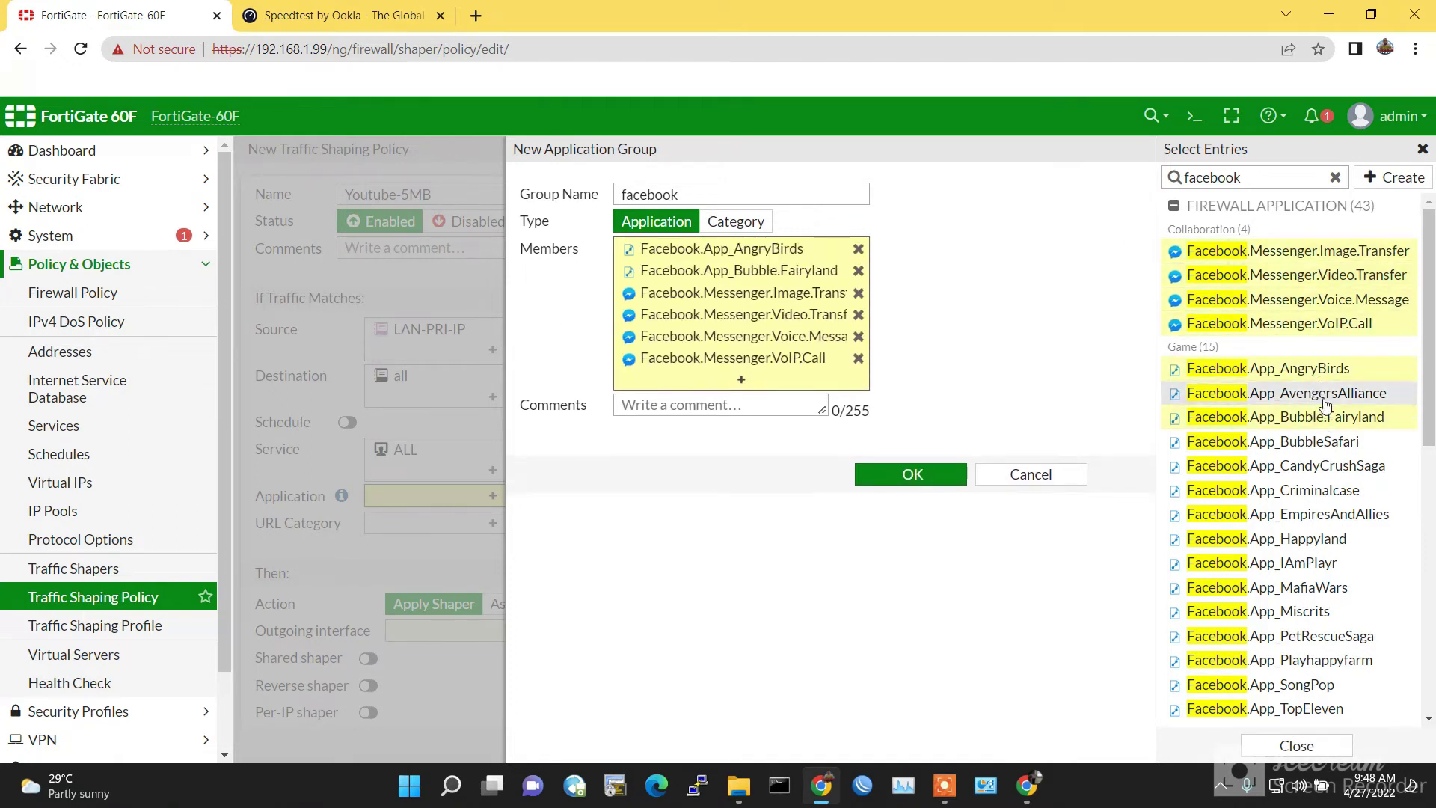
pyautogui.click(1285, 417)
pyautogui.click(1276, 442)
pyautogui.click(1326, 467)
pyautogui.click(1324, 490)
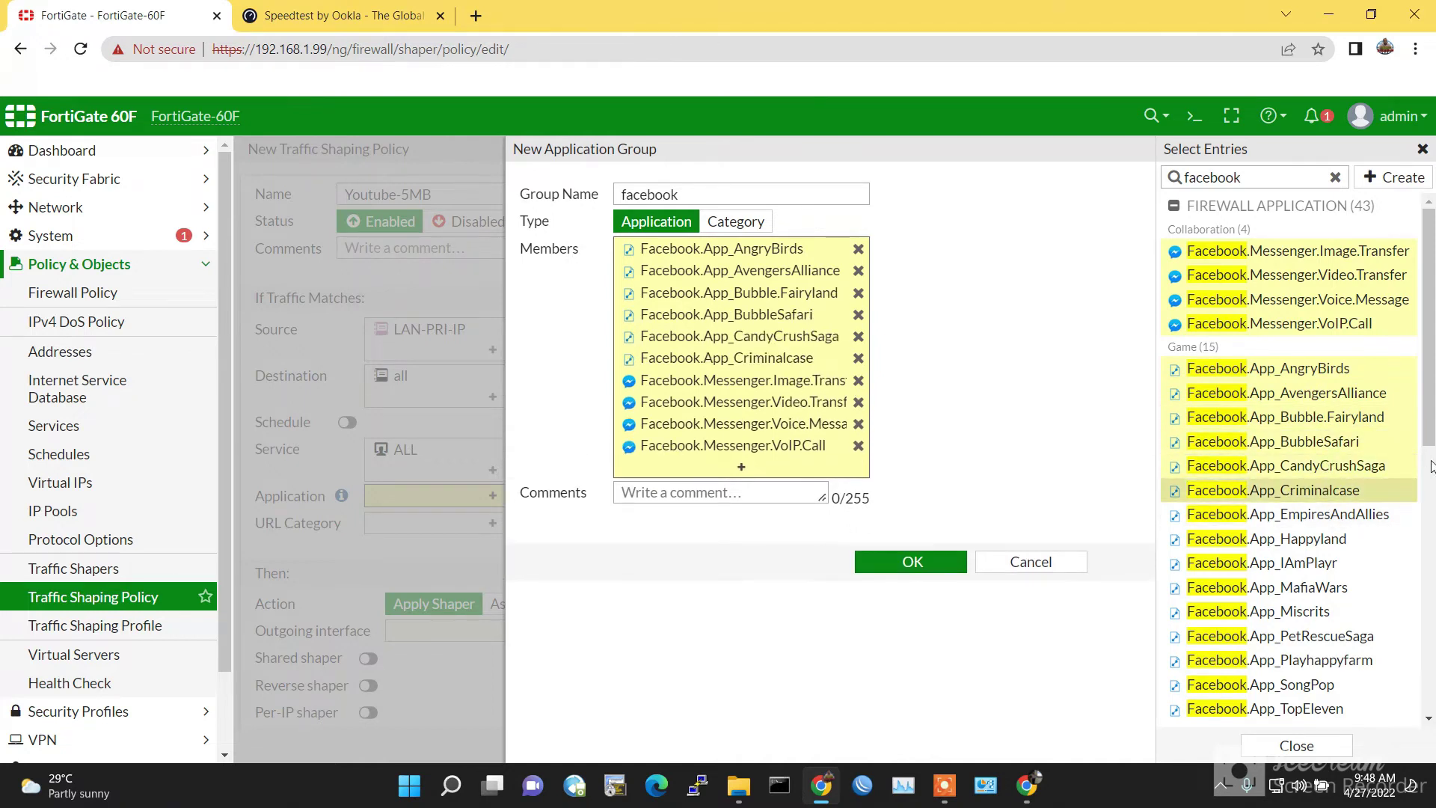
pyautogui.scroll(-2, 1346, 464)
pyautogui.click(1339, 410)
pyautogui.click(1336, 435)
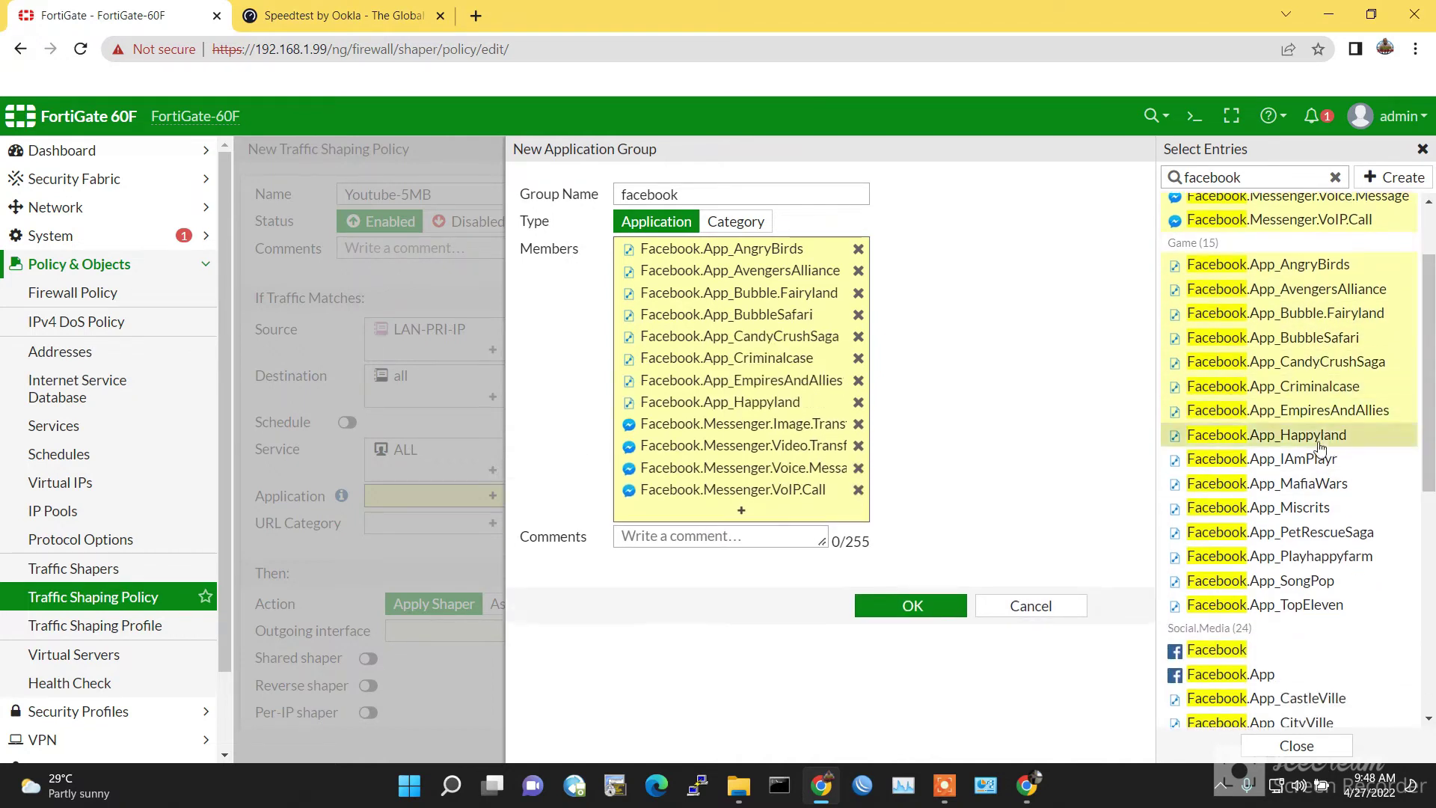
pyautogui.click(1324, 459)
pyautogui.click(1313, 484)
pyautogui.click(1315, 508)
pyautogui.click(1312, 532)
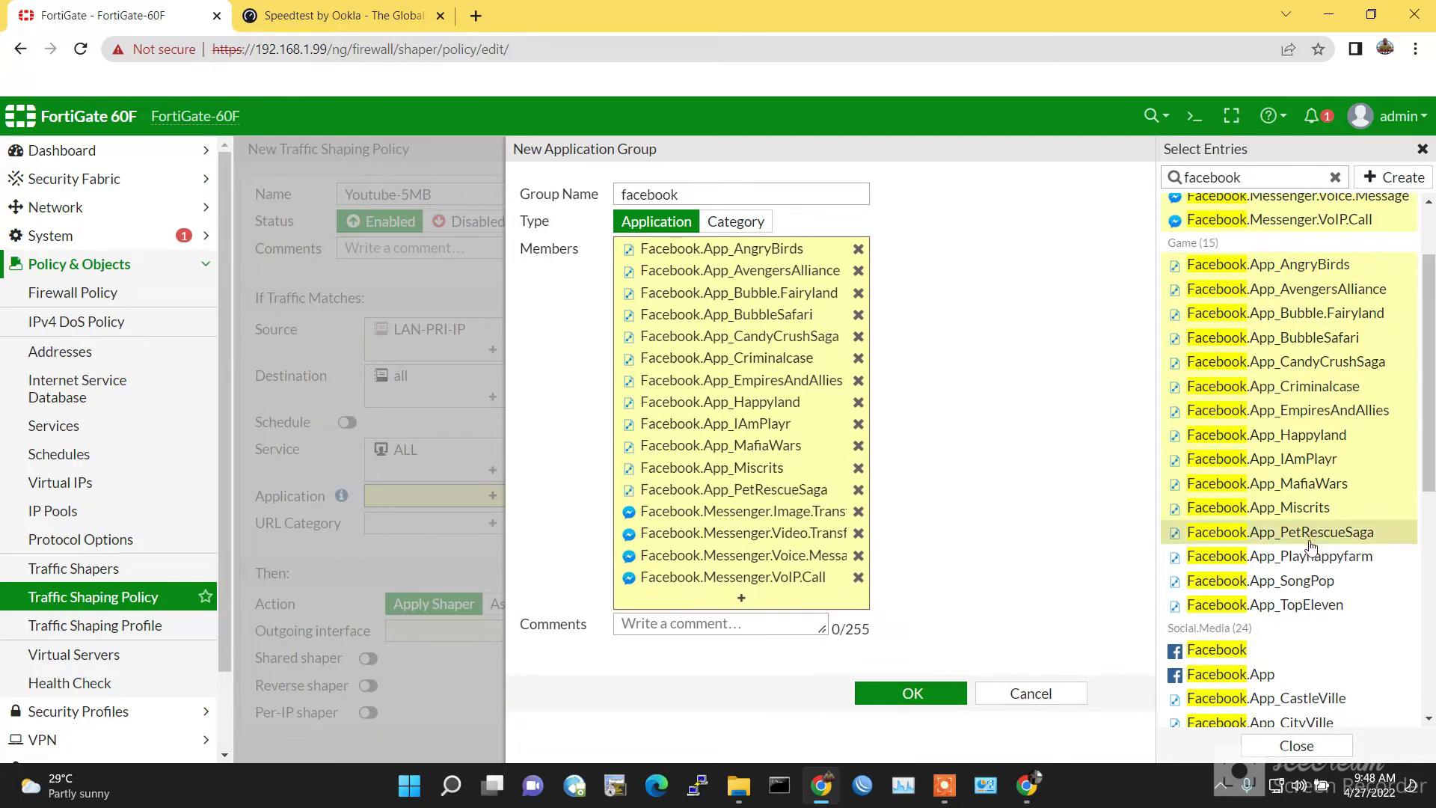
pyautogui.click(1308, 557)
pyautogui.click(1302, 582)
pyautogui.click(1301, 605)
# Add the Social.Media entries from Facebook and Facebook.App through Facebook.App_Yoville to the group
pyautogui.moveTo(1432, 469); pyautogui.dragTo(1432, 566)
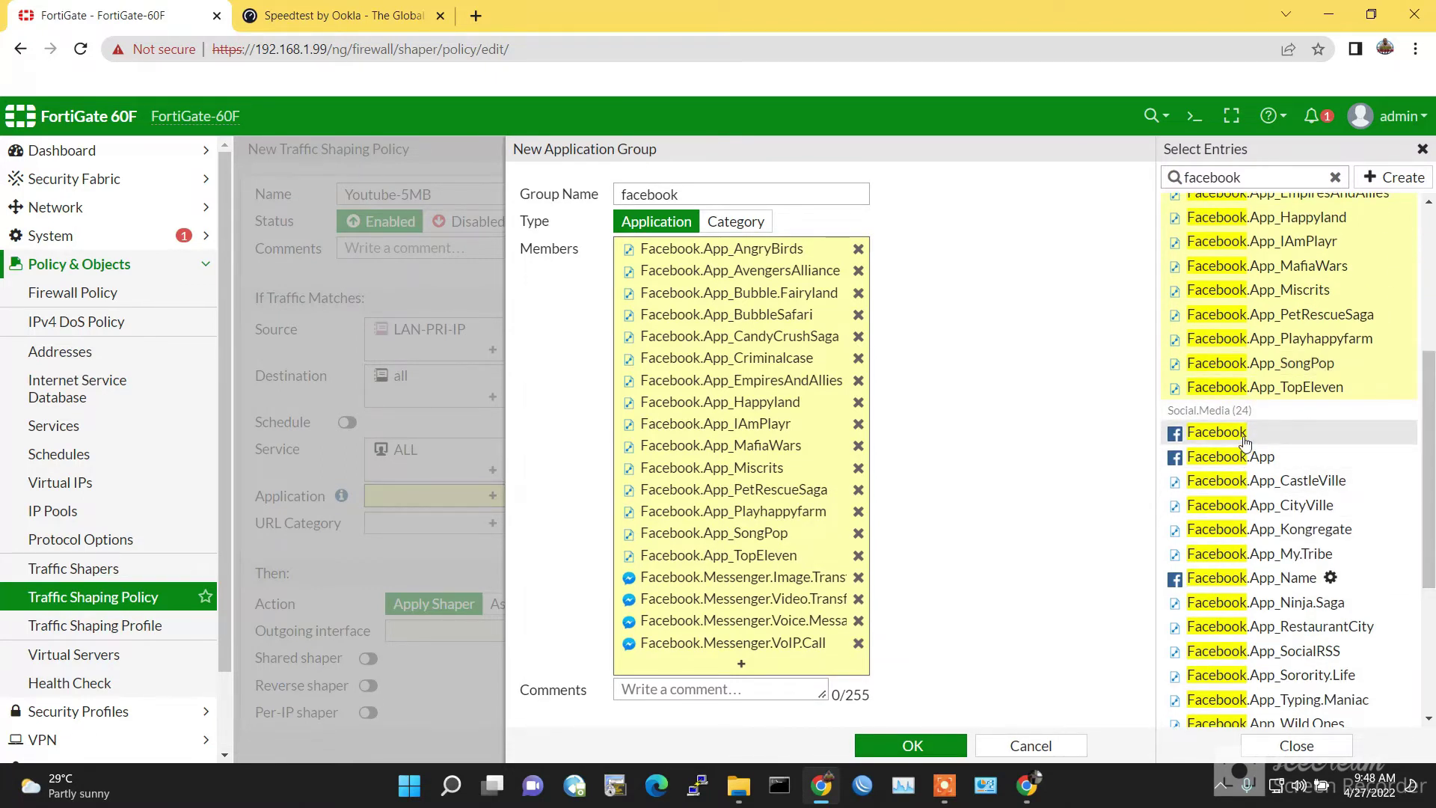
pyautogui.click(1217, 432)
pyautogui.click(1231, 456)
pyautogui.click(1254, 481)
pyautogui.click(1256, 505)
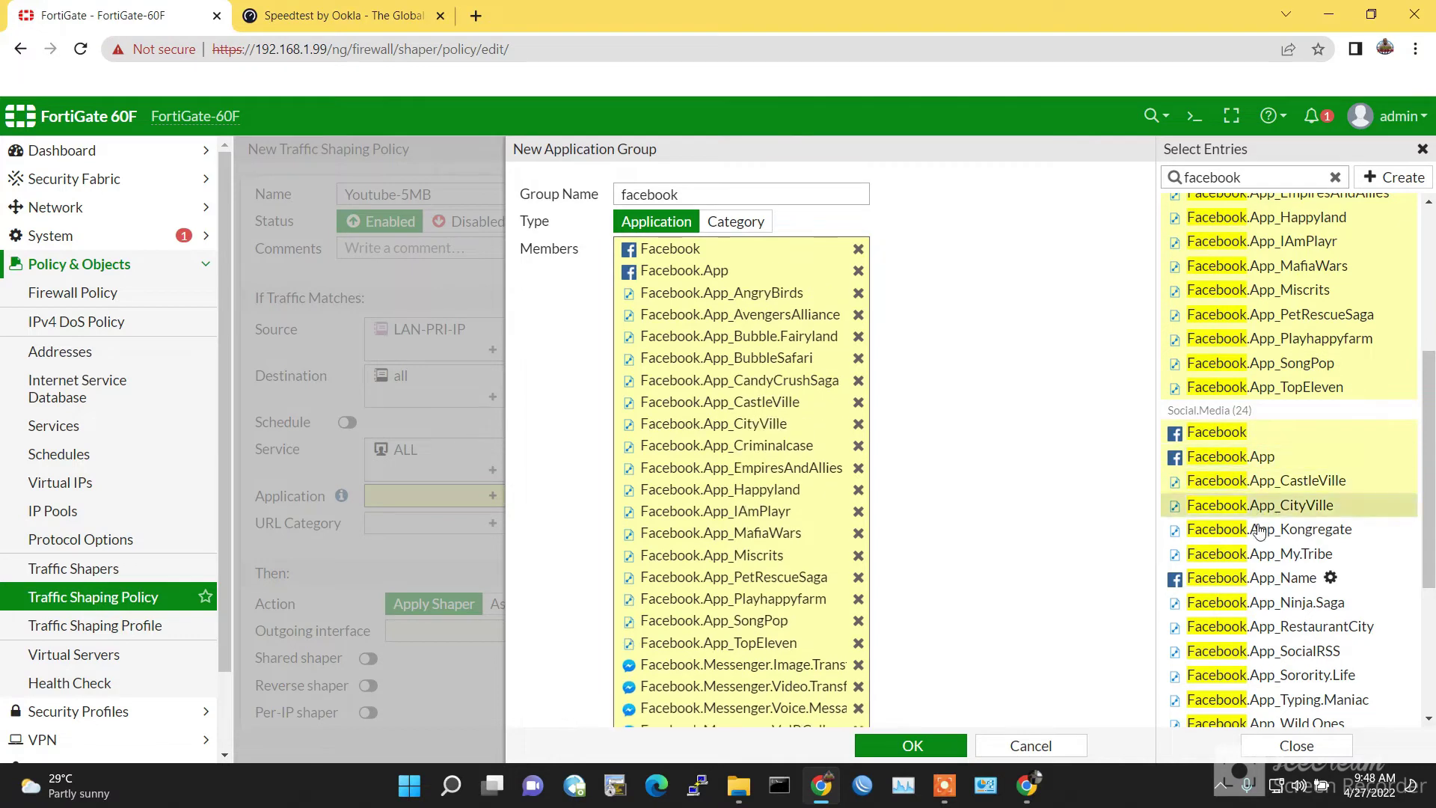
pyautogui.click(1260, 529)
pyautogui.click(1264, 555)
pyautogui.click(1268, 582)
pyautogui.click(1274, 603)
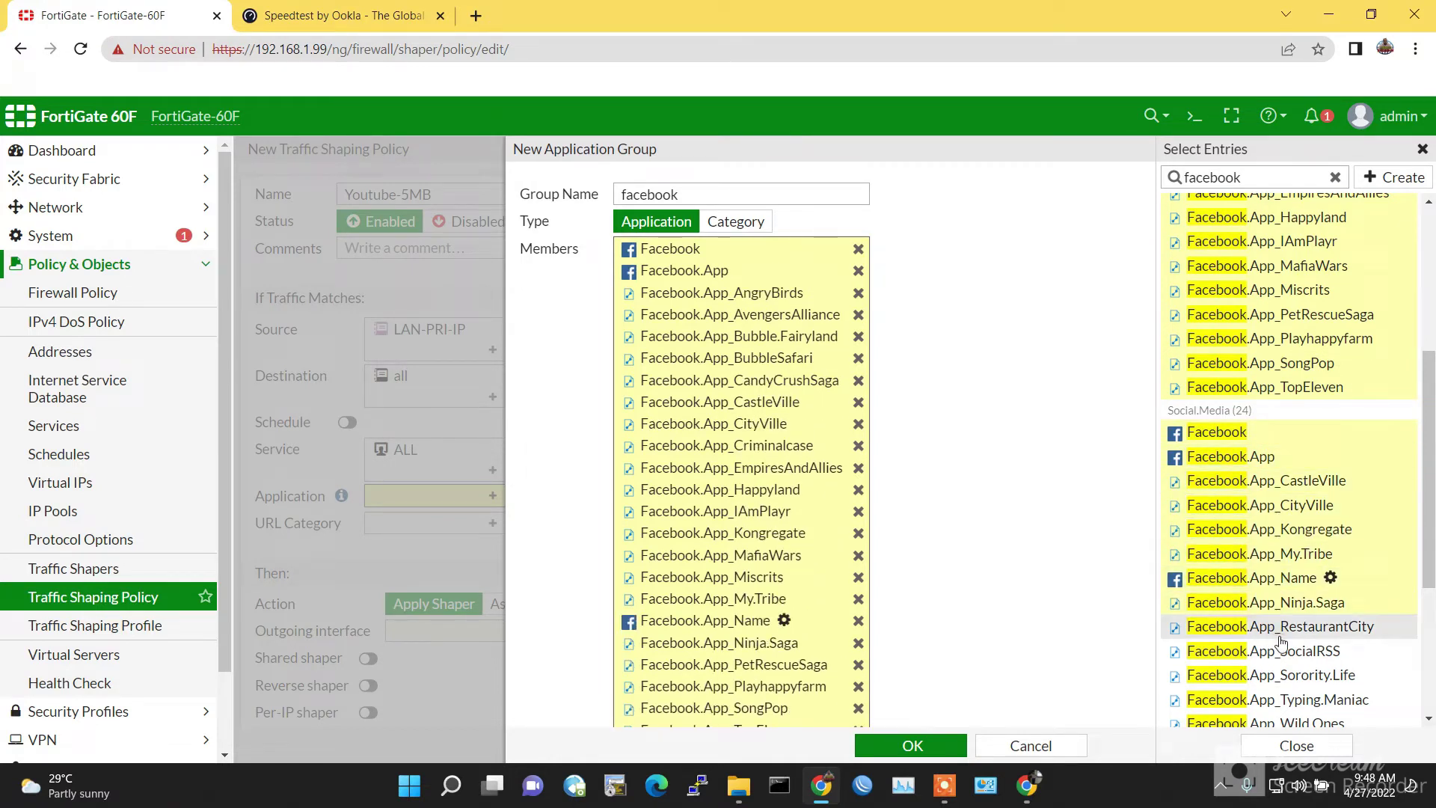
pyautogui.click(1277, 627)
pyautogui.click(1279, 651)
pyautogui.scroll(-3, 1283, 524)
pyautogui.click(1283, 501)
pyautogui.click(1285, 525)
pyautogui.click(1281, 551)
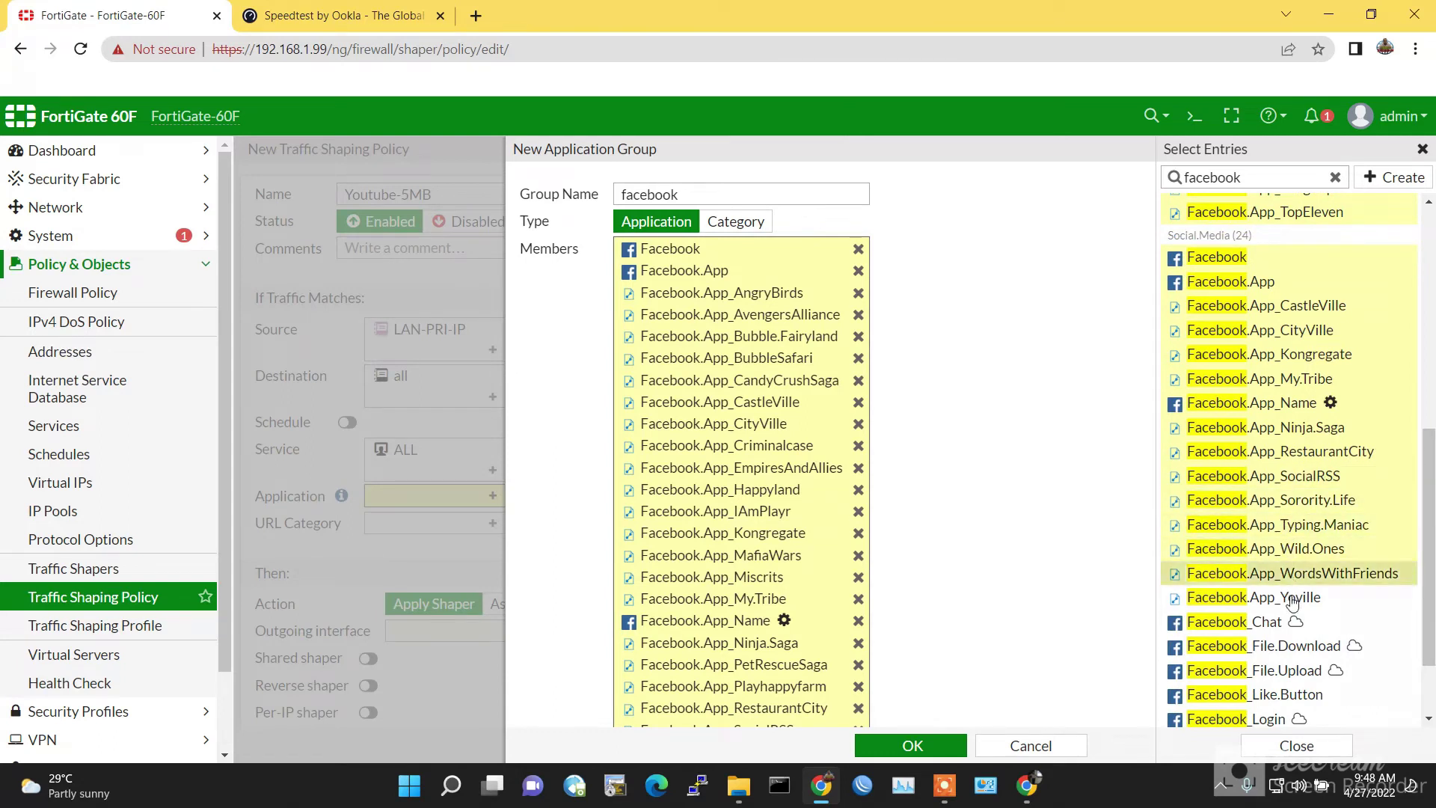
pyautogui.click(1388, 574)
pyautogui.click(1400, 599)
pyautogui.scroll(-2, 1426, 635)
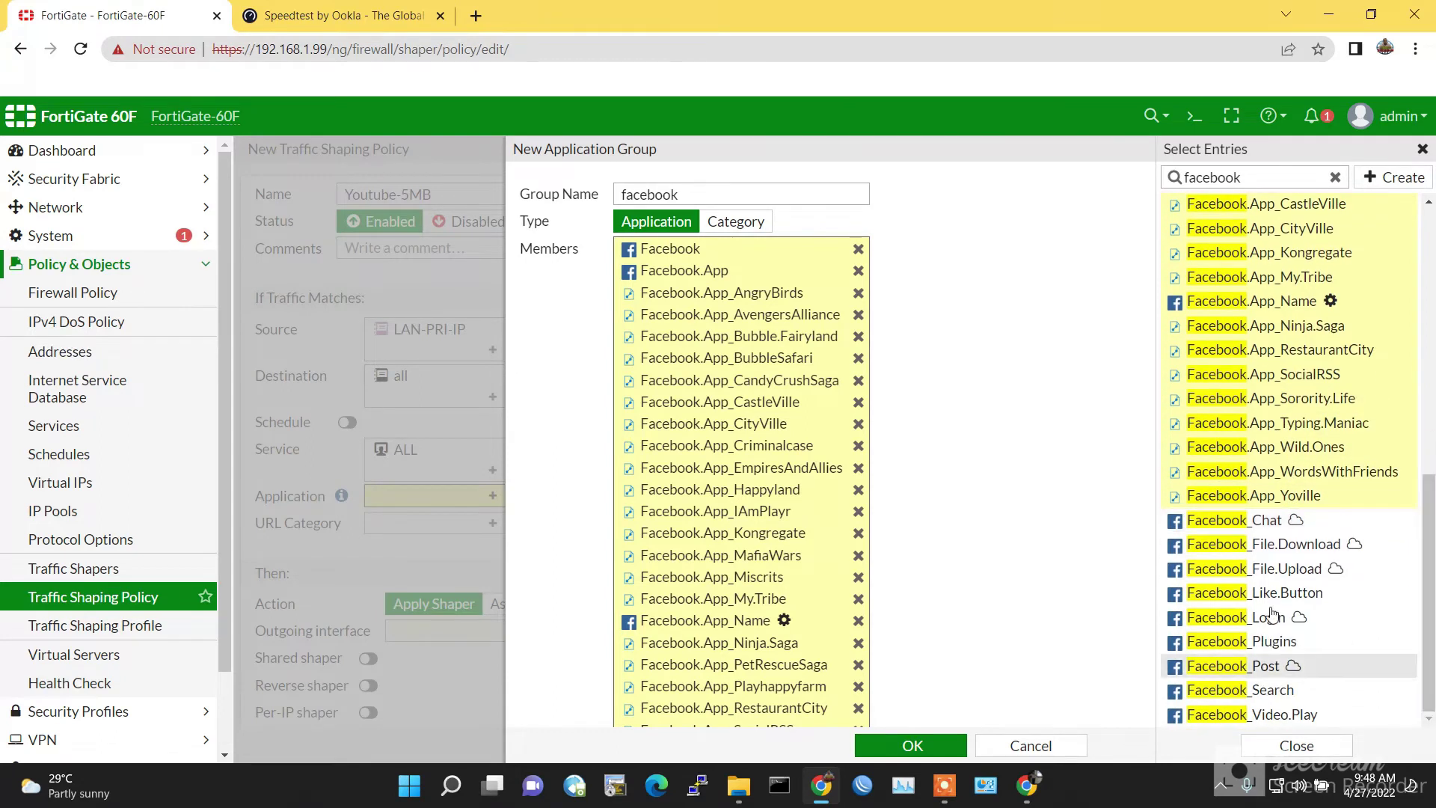
# Add the remaining Social.Media entries, from Facebook_Chat through Facebook_Video.Play, and save the facebook application group
pyautogui.click(1239, 544)
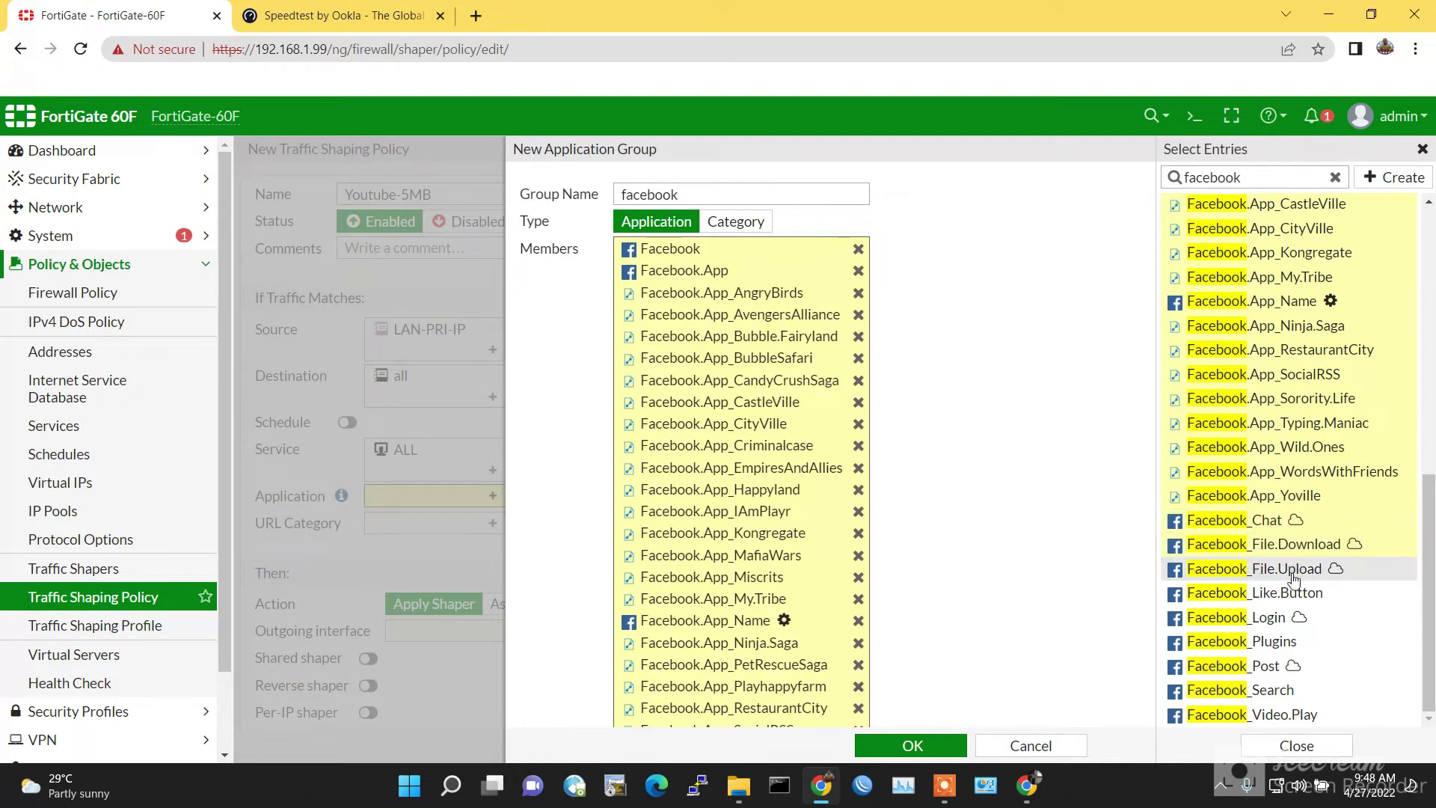
pyautogui.click(1294, 577)
pyautogui.click(1272, 595)
pyautogui.click(1262, 619)
pyautogui.click(1262, 641)
pyautogui.click(1268, 666)
pyautogui.click(1272, 690)
pyautogui.click(1277, 717)
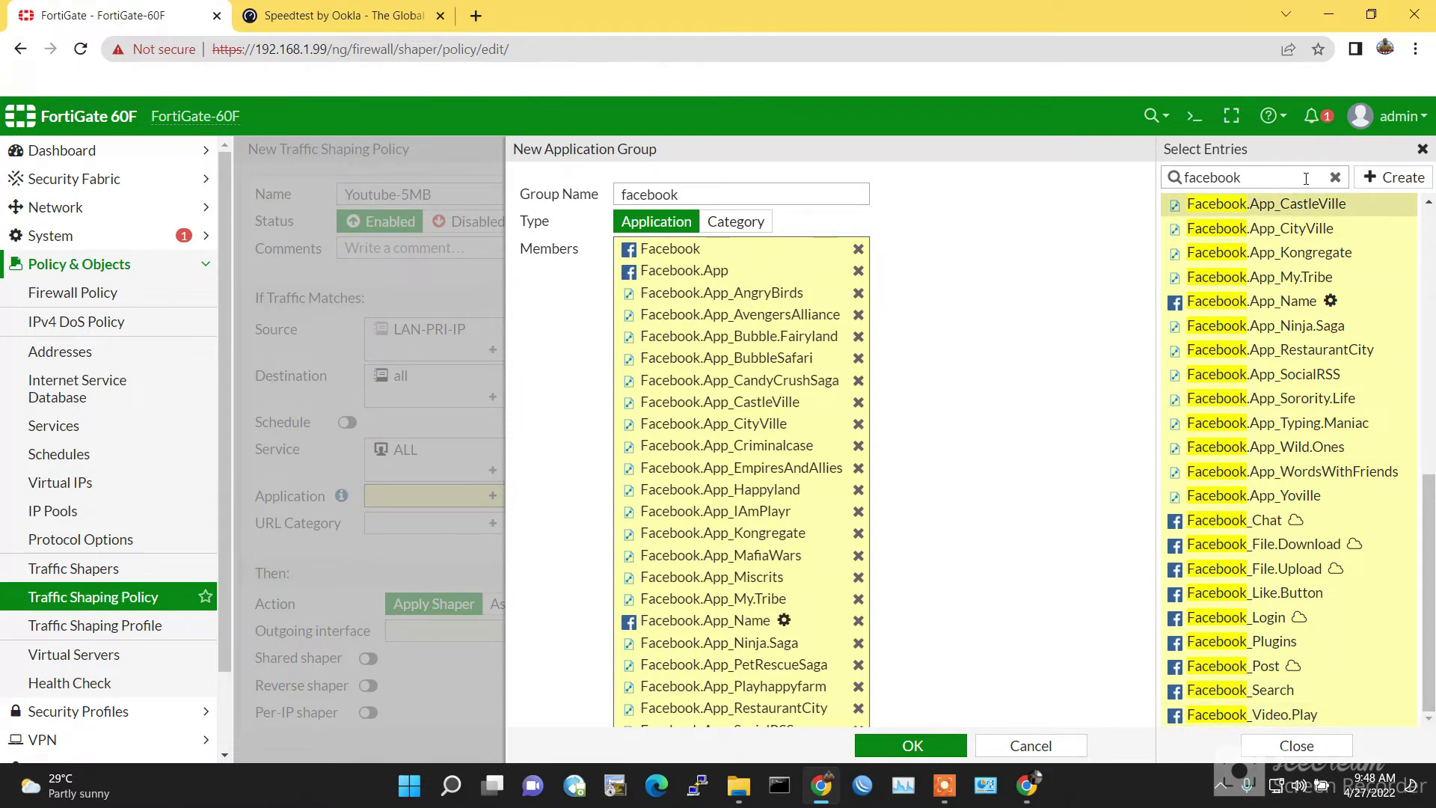
pyautogui.click(936, 738)
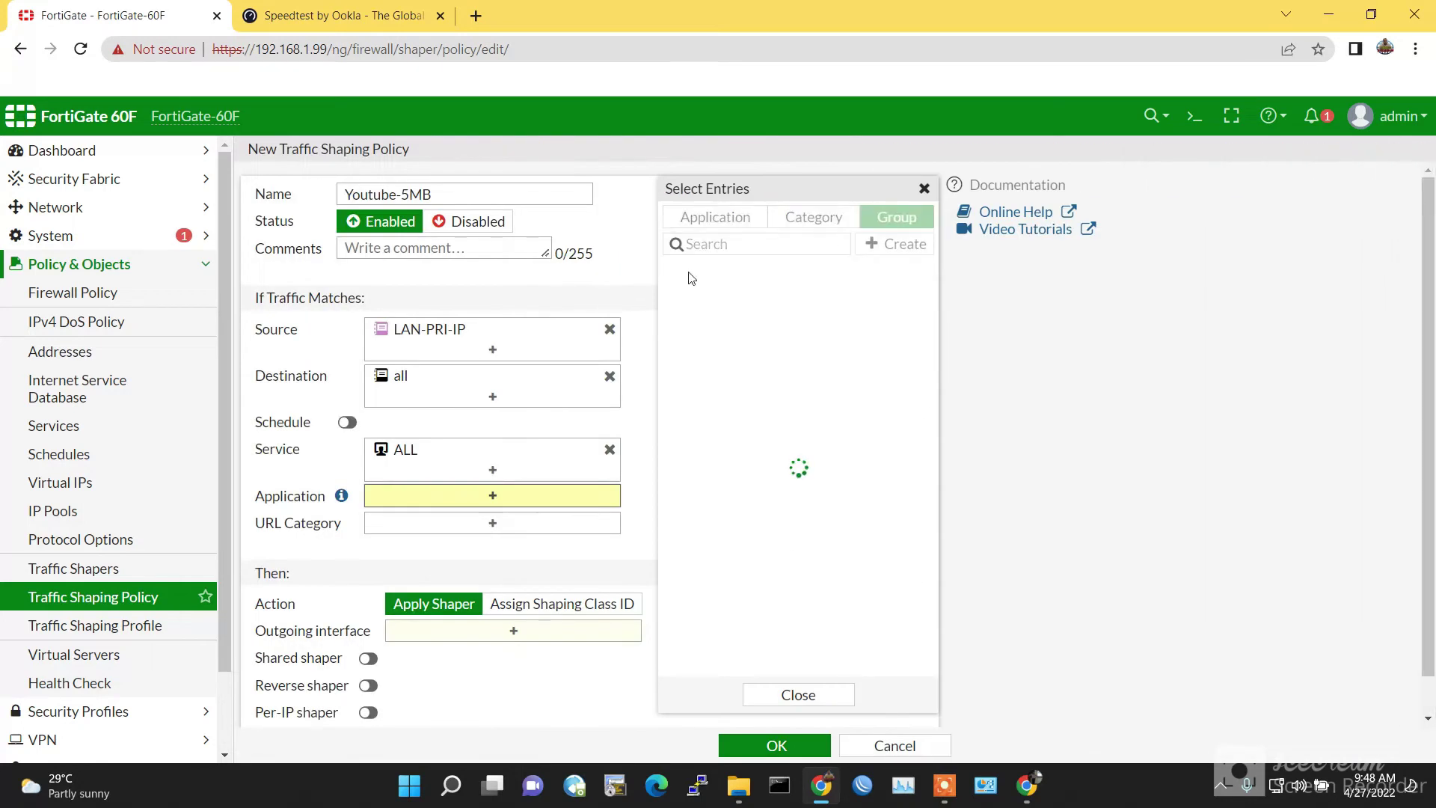
# Set the shaping policy's application match to the YOUTUBEGROUP application group
pyautogui.moveTo(741, 322)
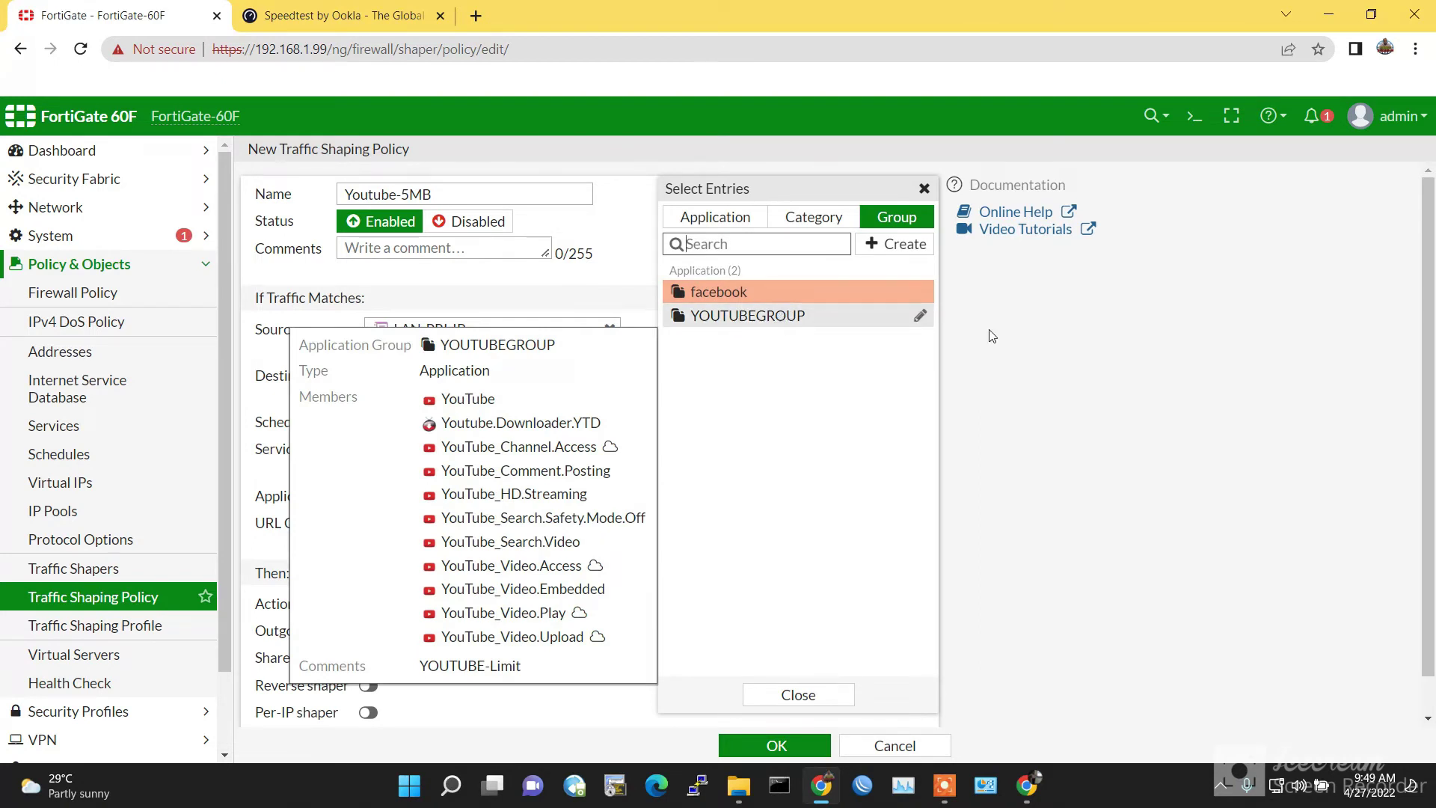
pyautogui.click(1088, 353)
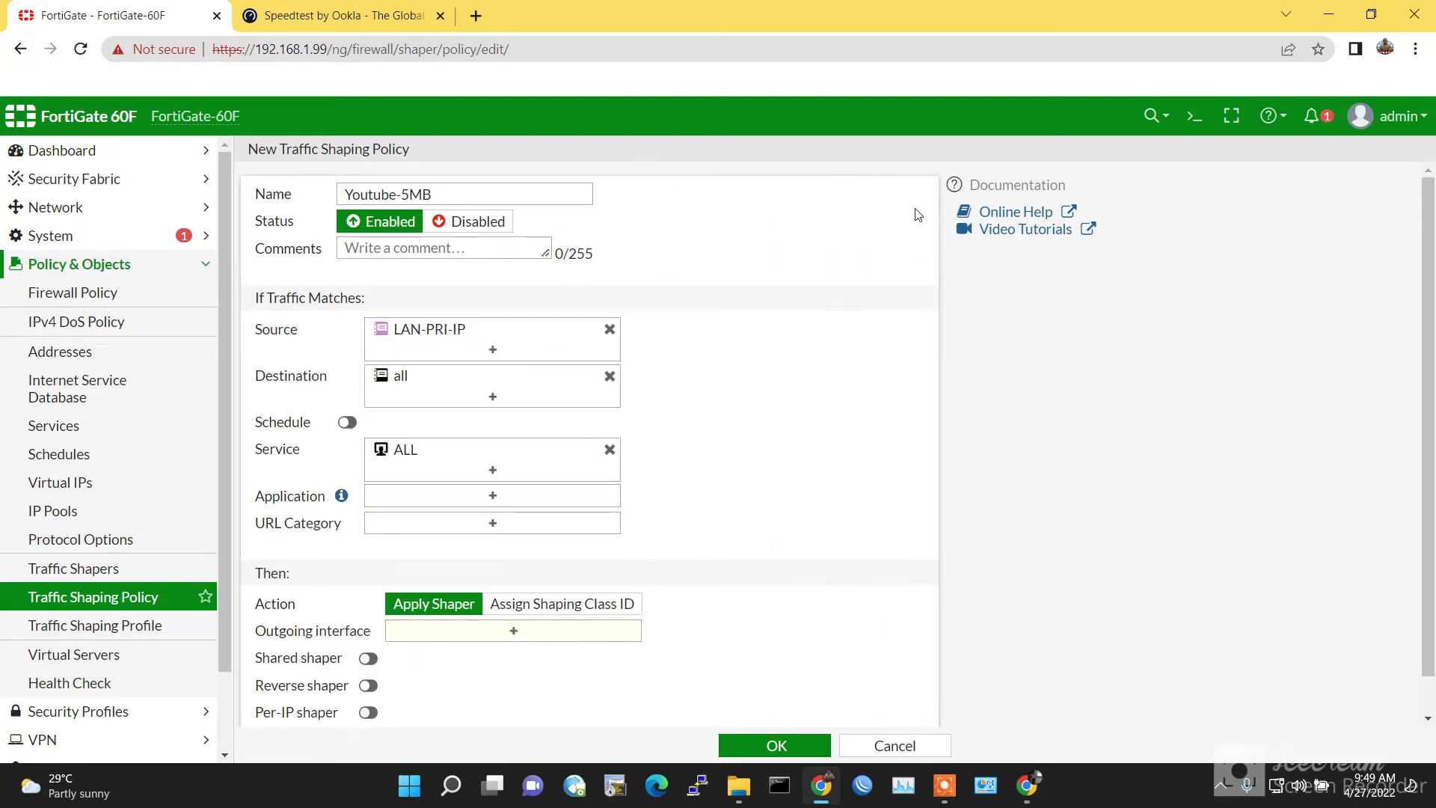
pyautogui.click(469, 506)
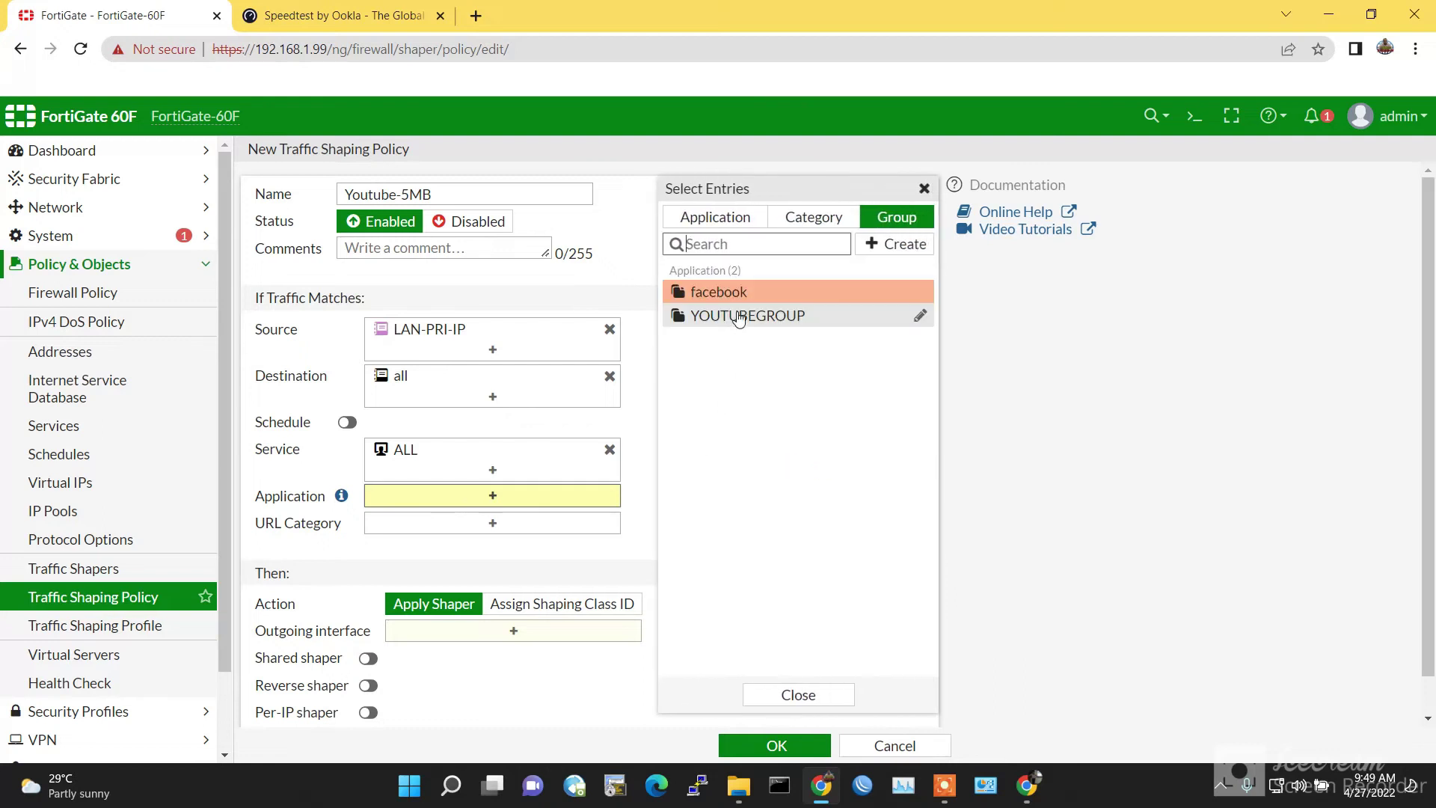
pyautogui.click(741, 319)
pyautogui.click(651, 450)
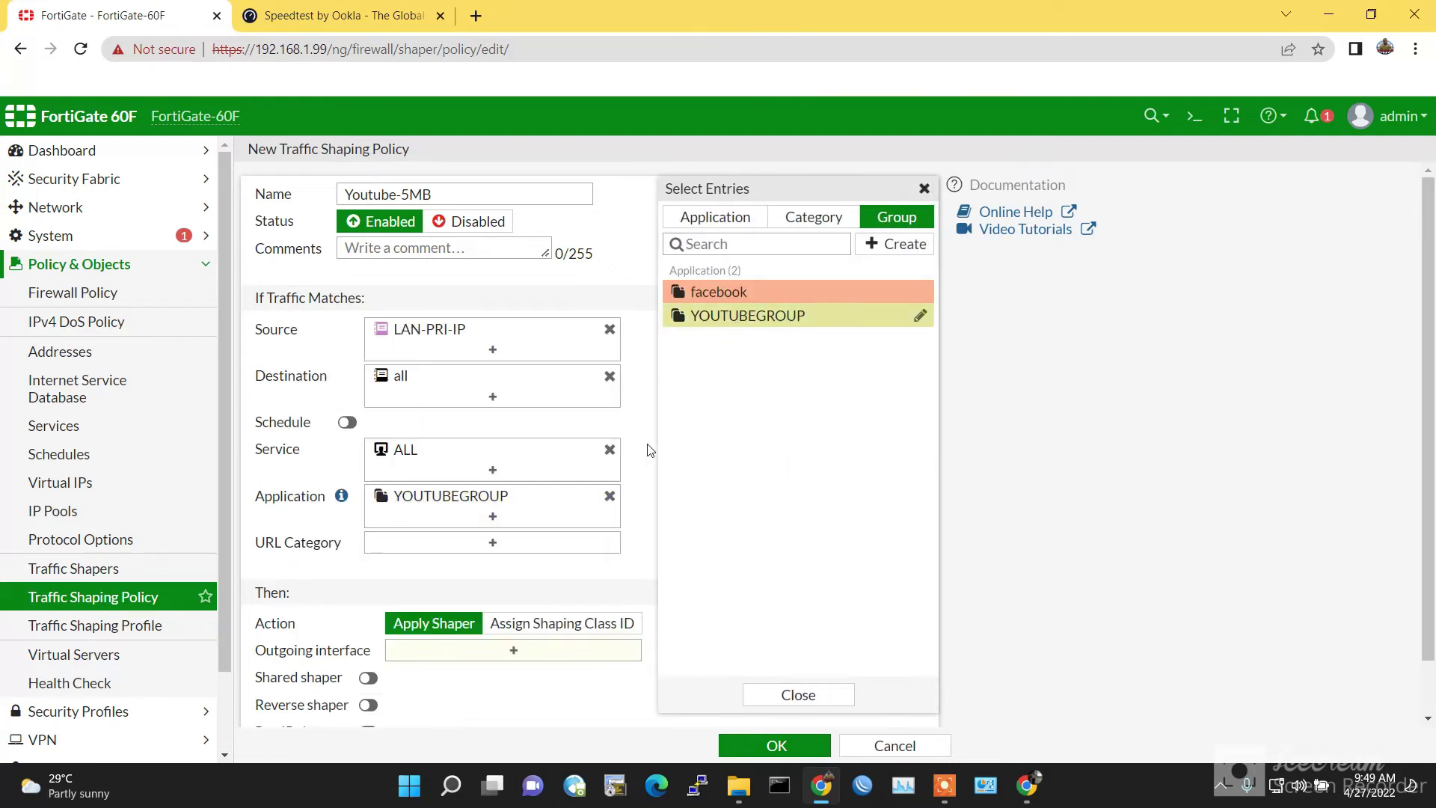
# View the URL category choices without selecting any, and set the policy's outgoing interface to ISP-SIDE (wan1)
pyautogui.scroll(-2, 707, 473)
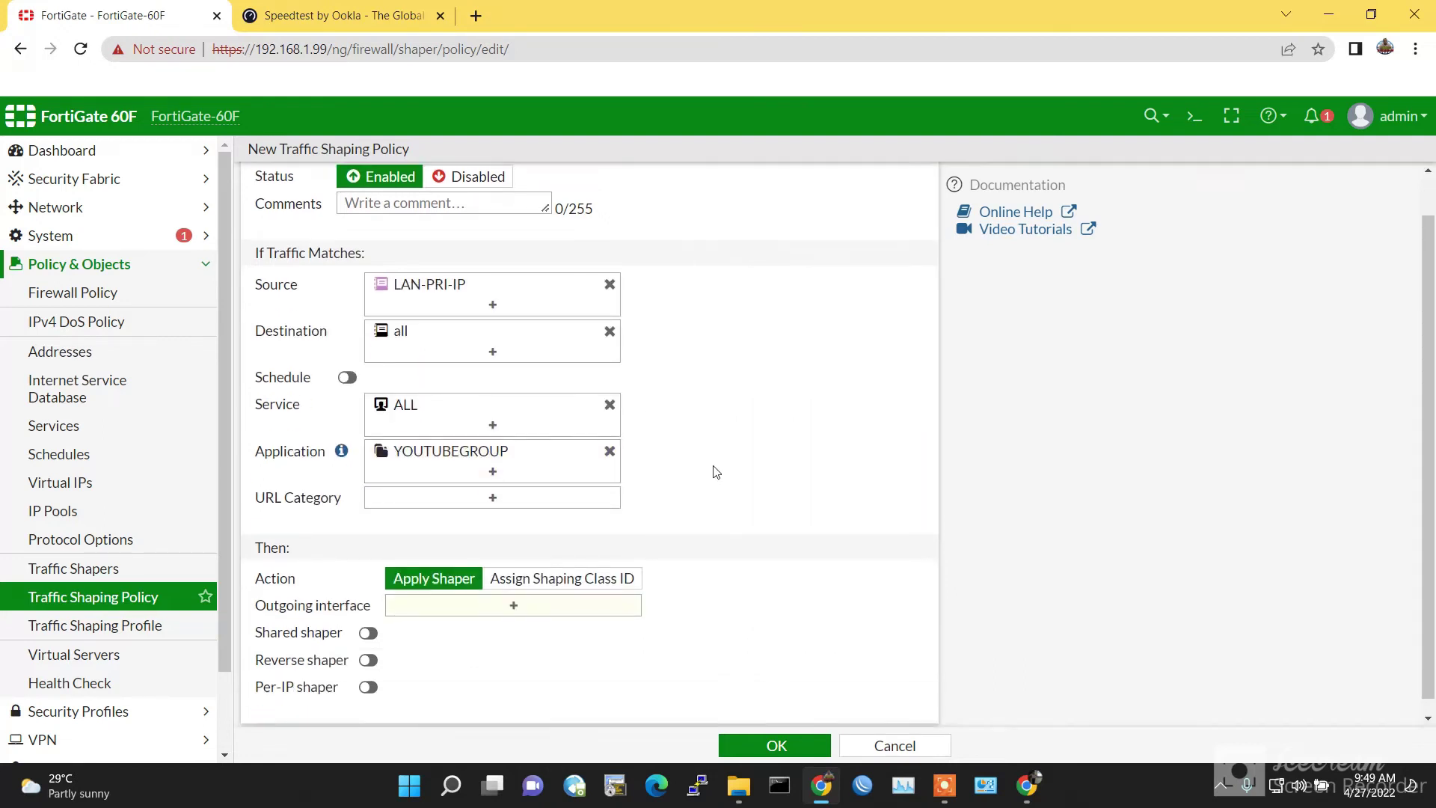
pyautogui.click(490, 490)
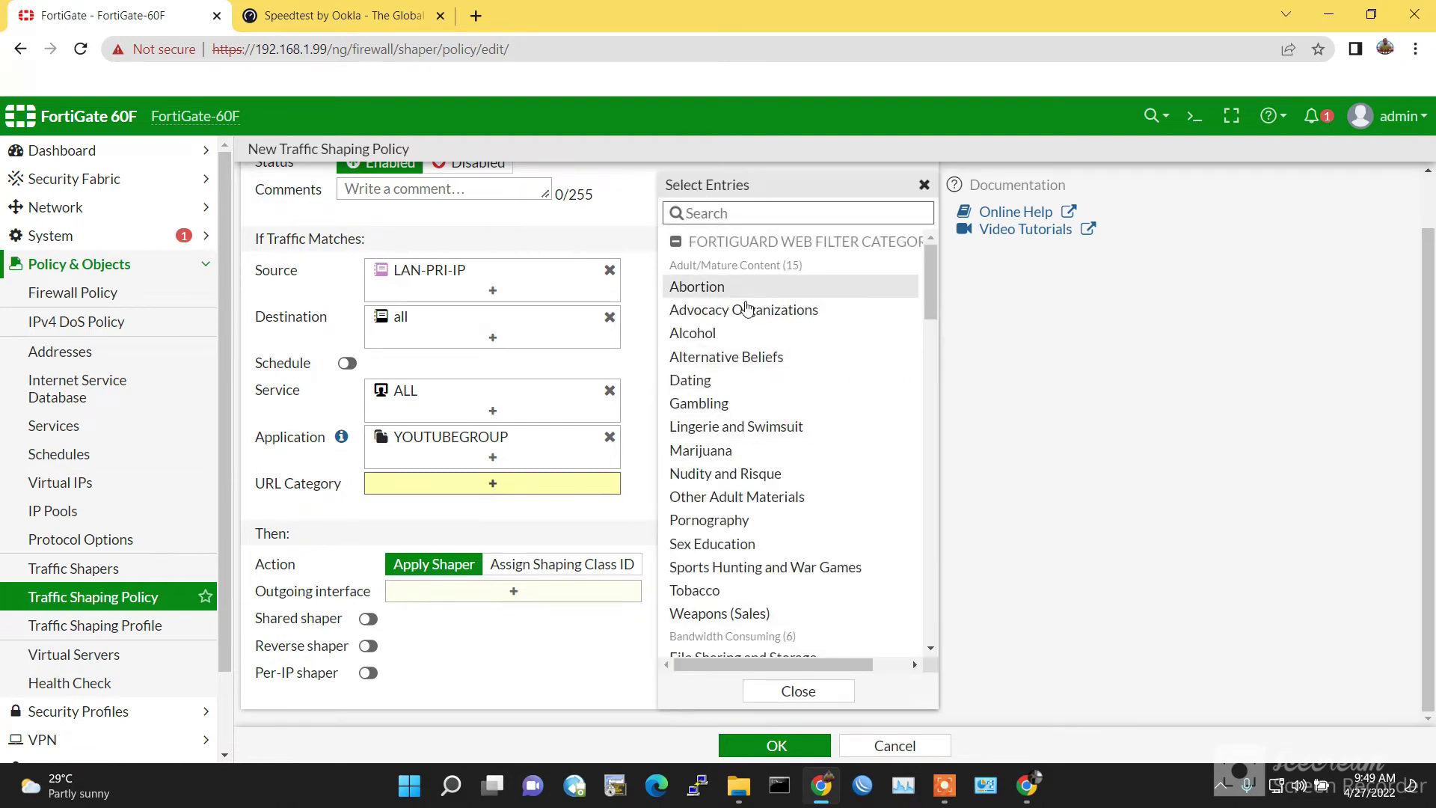
pyautogui.click(642, 379)
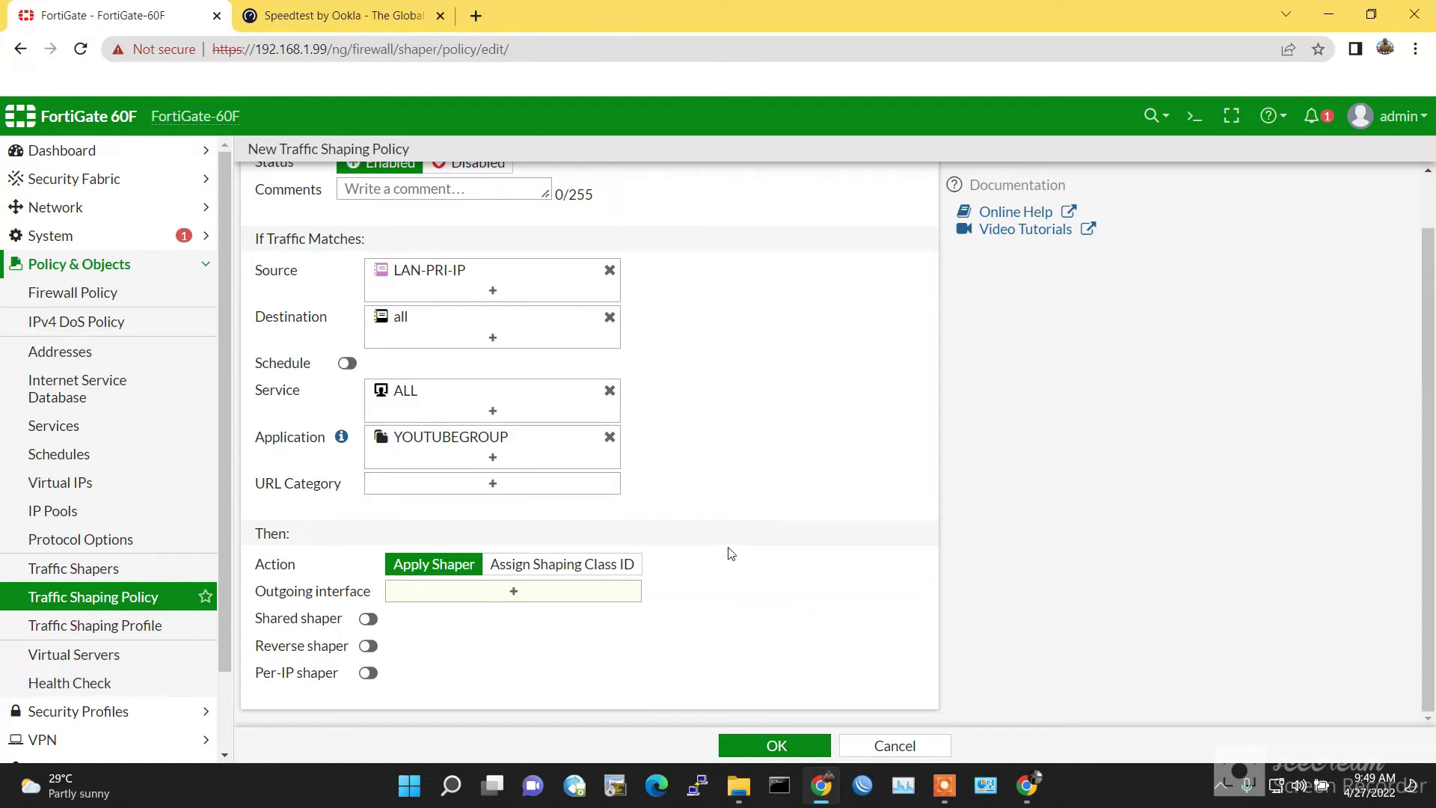
pyautogui.click(460, 597)
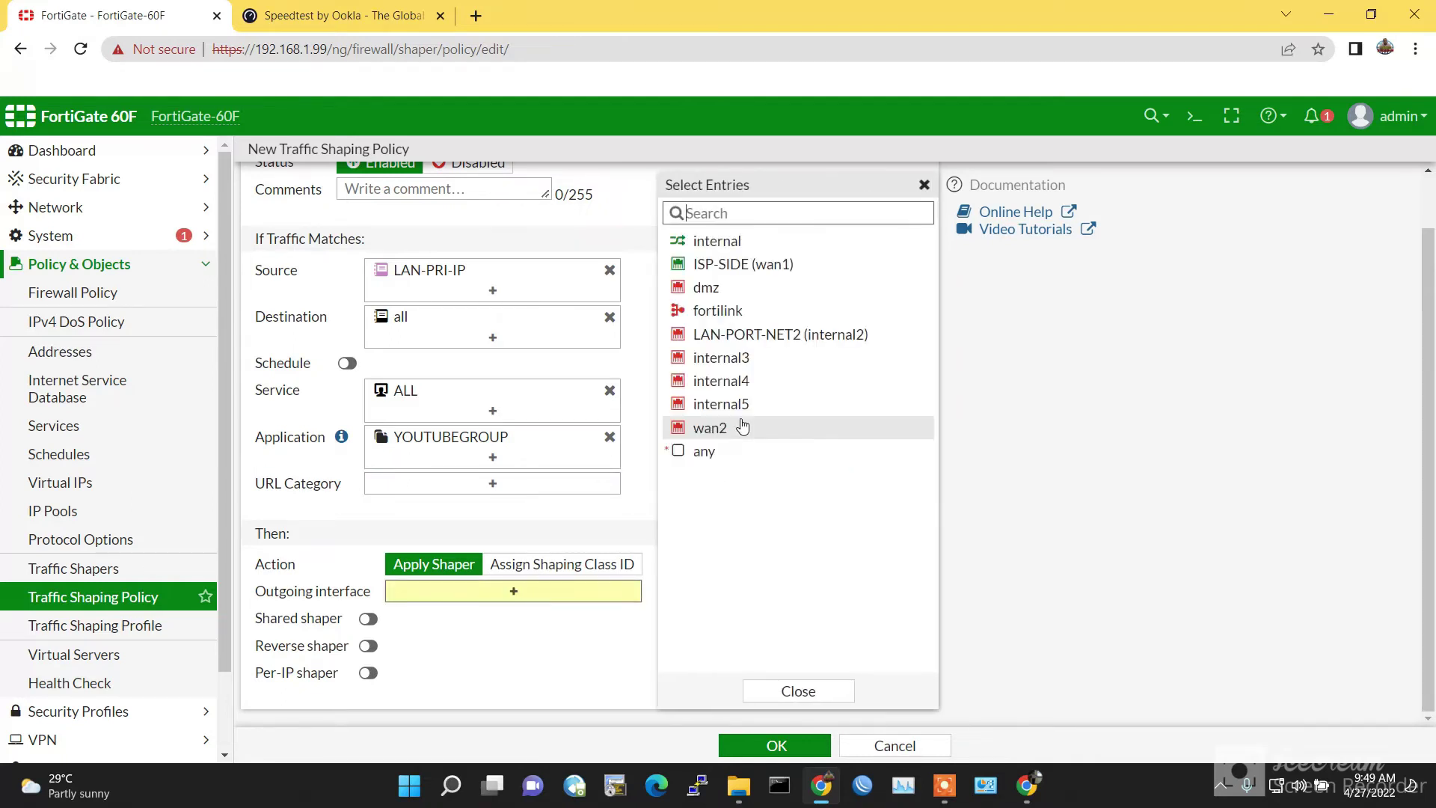
pyautogui.click(735, 266)
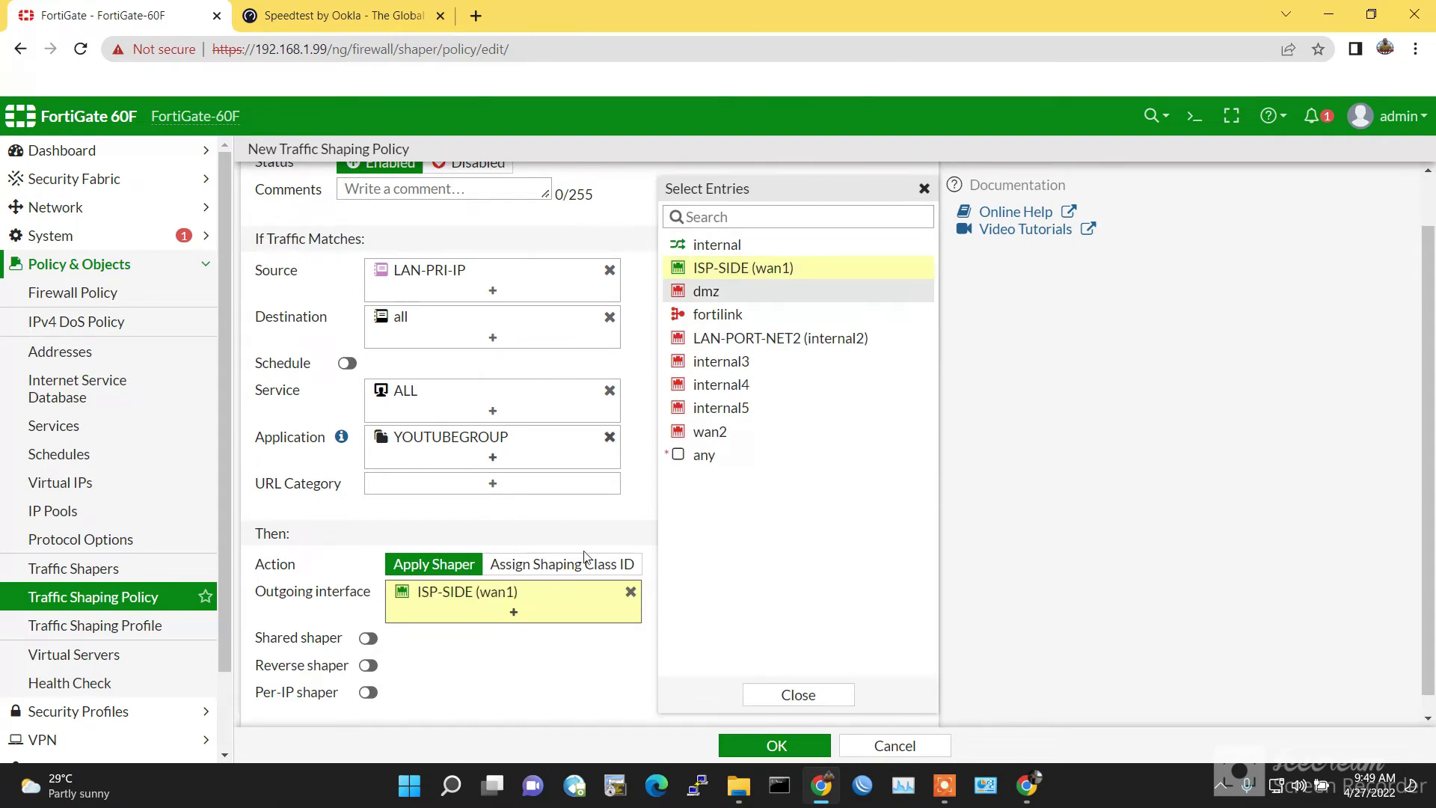
pyautogui.click(511, 689)
# Enable the shared and reverse shapers with 5MB-Shaper for both, and save the traffic shaping policy
pyautogui.click(368, 640)
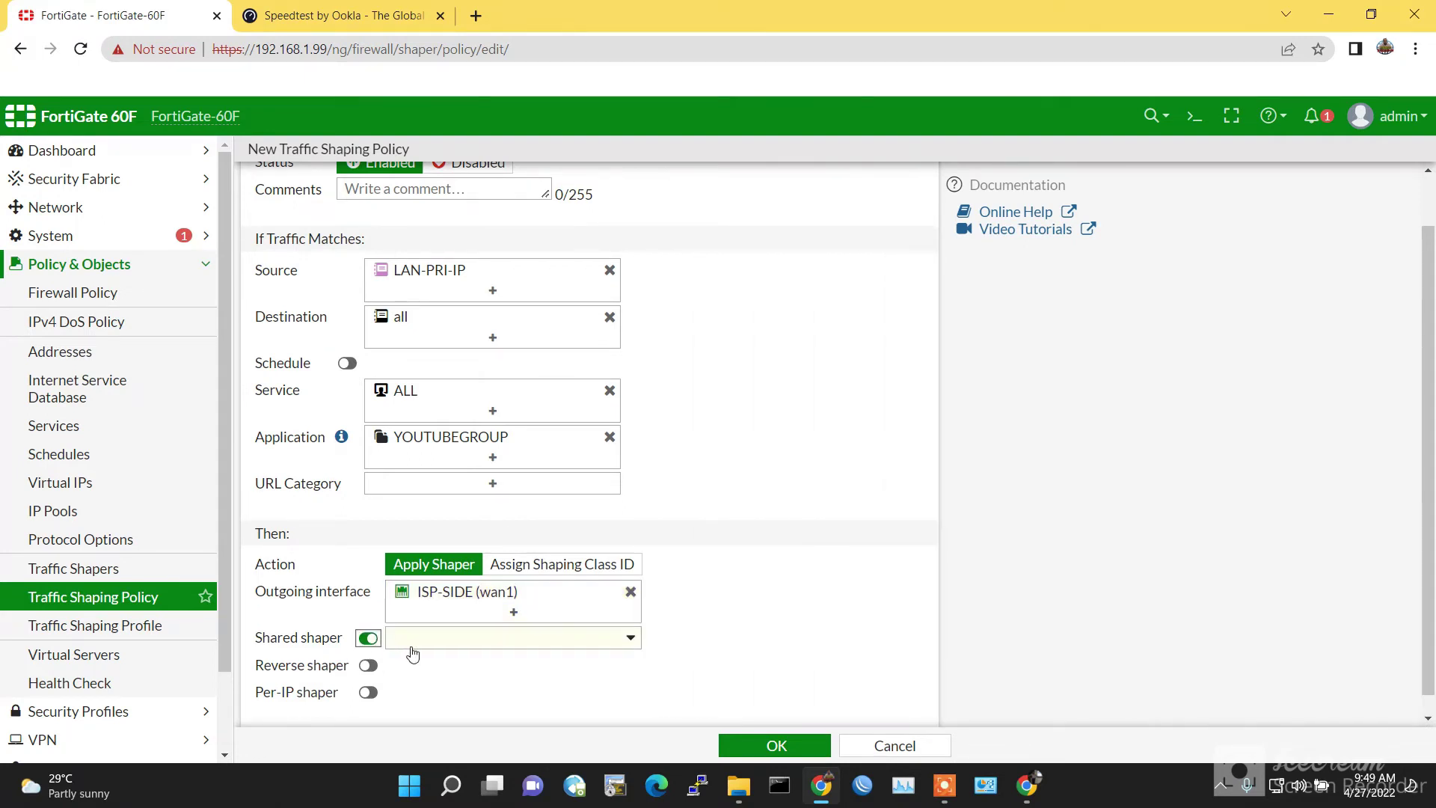
pyautogui.click(595, 644)
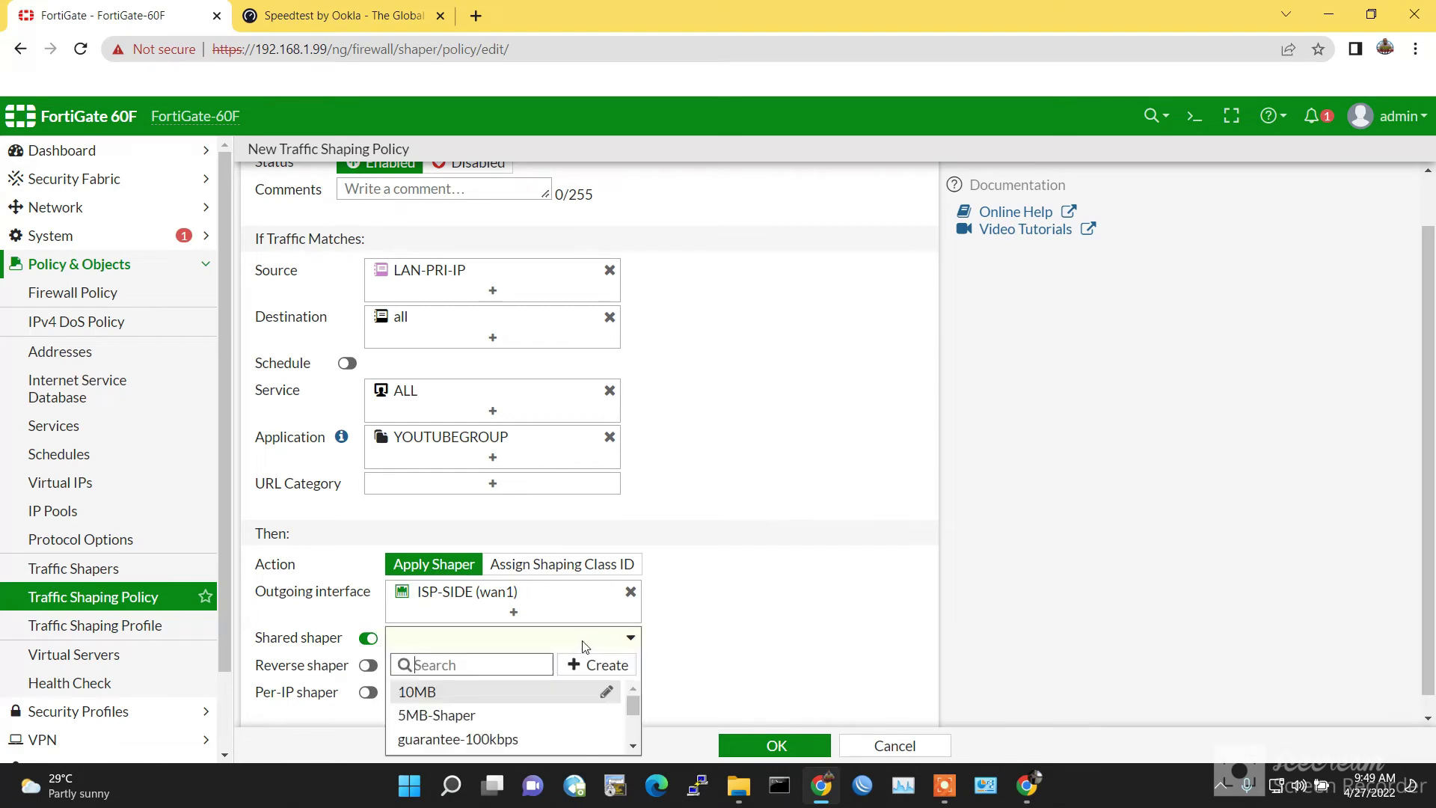
pyautogui.click(450, 719)
pyautogui.click(370, 666)
pyautogui.click(558, 669)
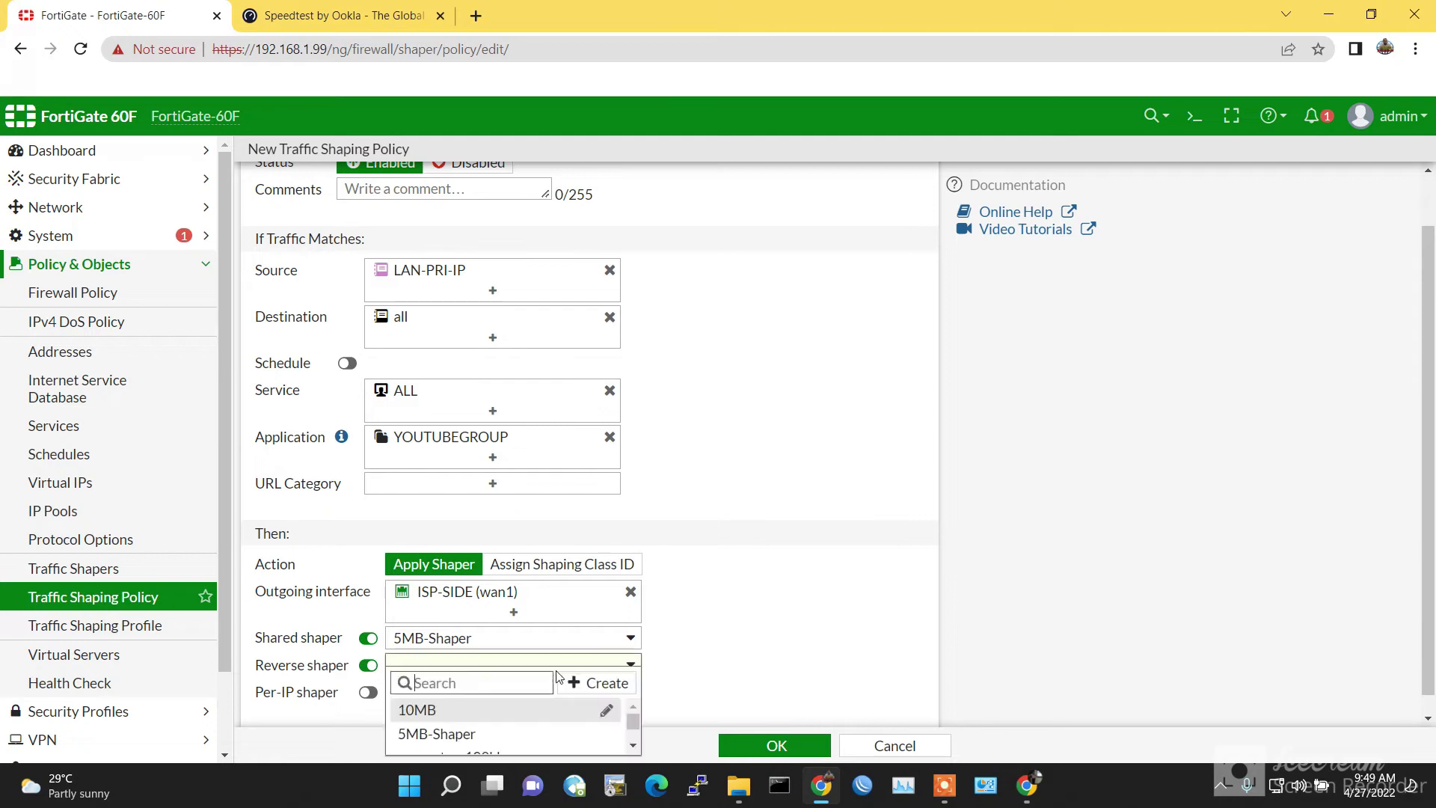
pyautogui.click(503, 734)
pyautogui.scroll(-1, 783, 641)
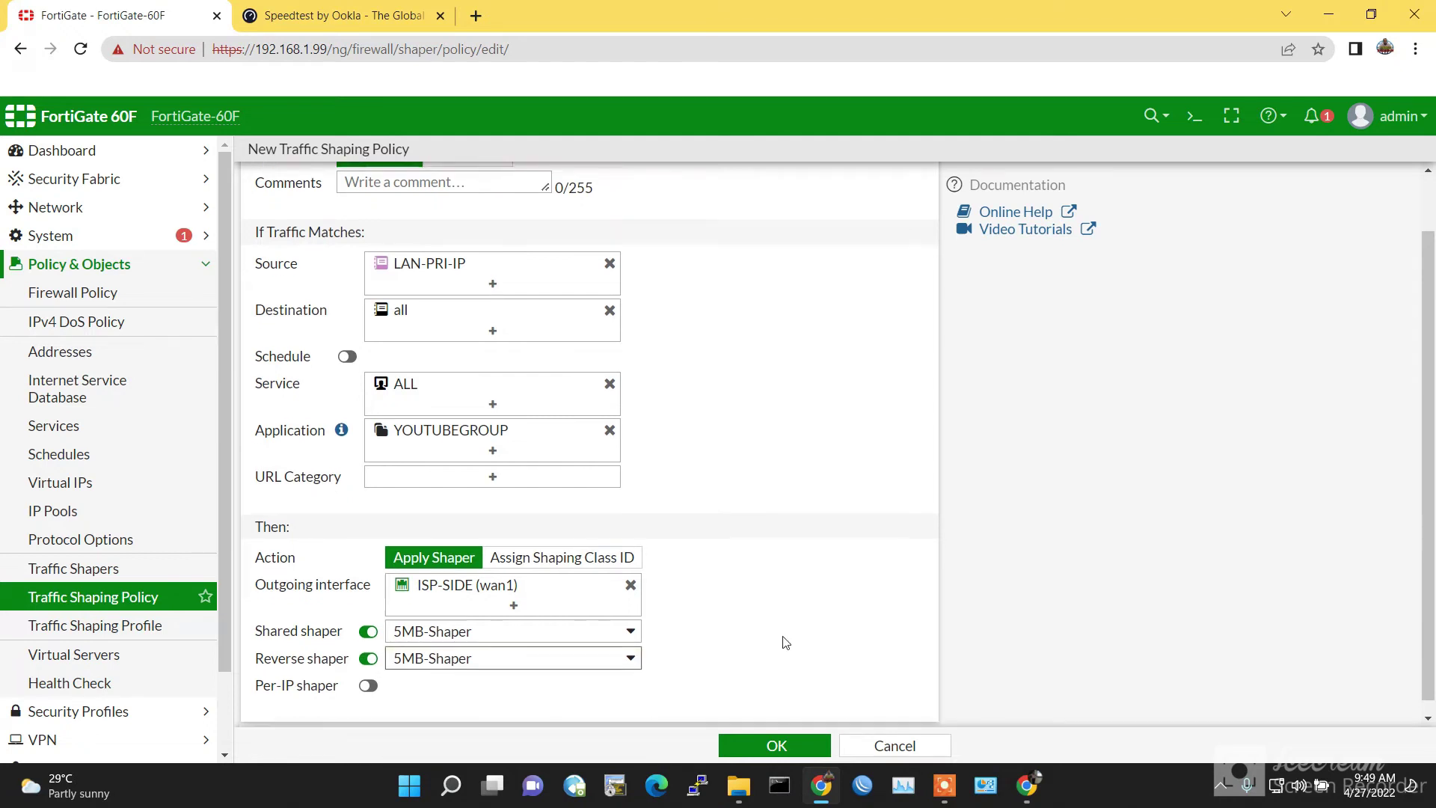
pyautogui.click(778, 745)
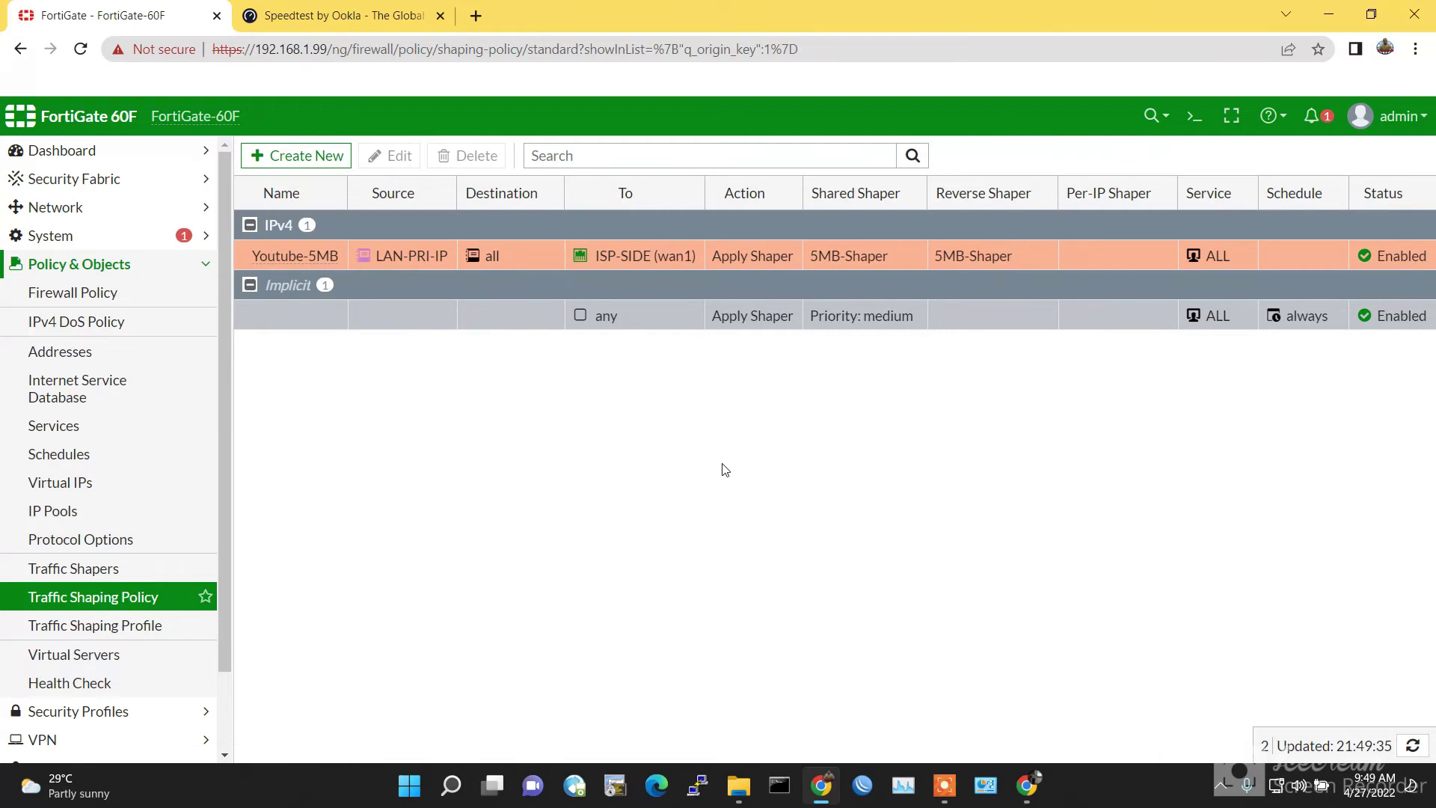
# Copy the Youtube-5MB shaping policy and paste the duplicate above it
pyautogui.click(310, 163)
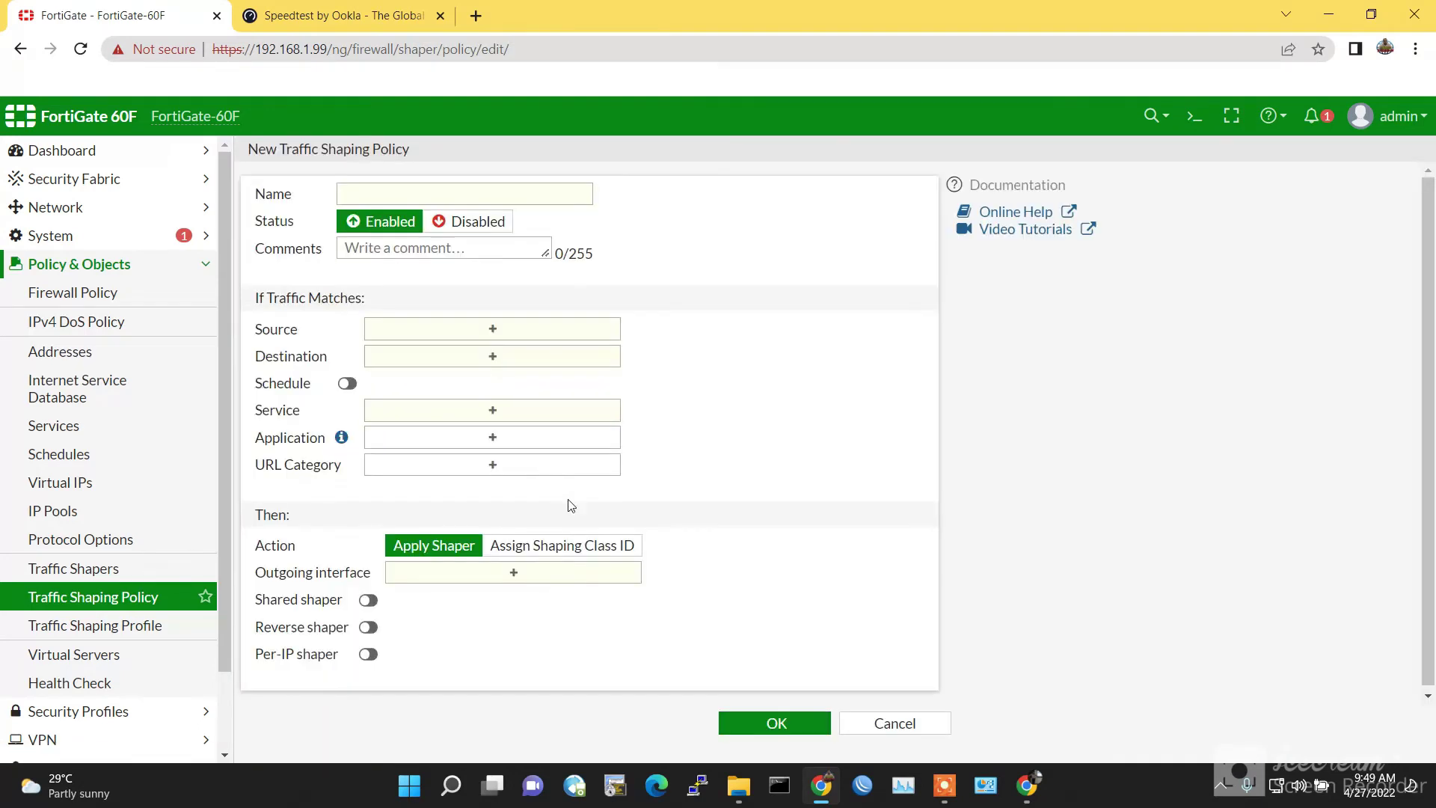
pyautogui.click(895, 723)
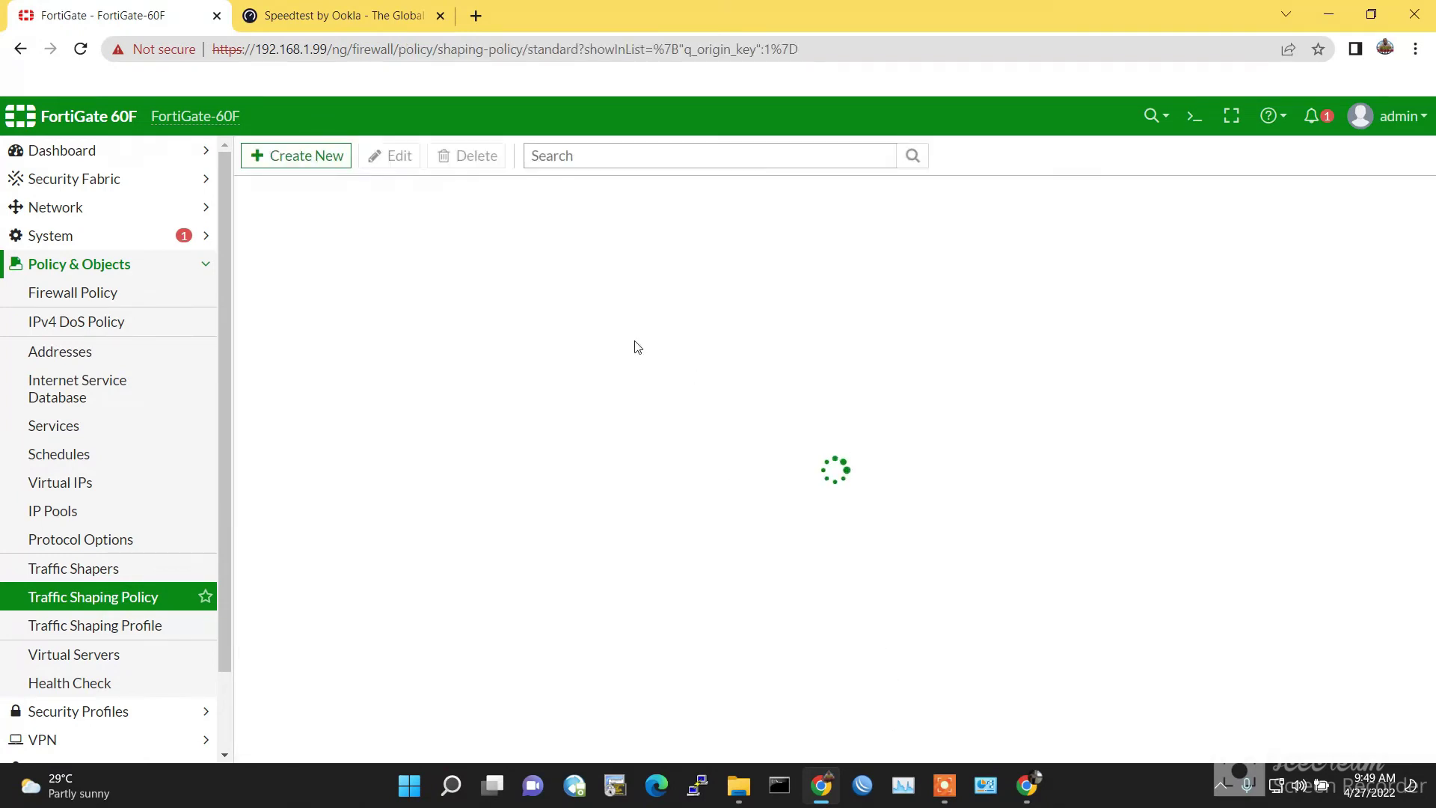
pyautogui.rightClick(304, 253)
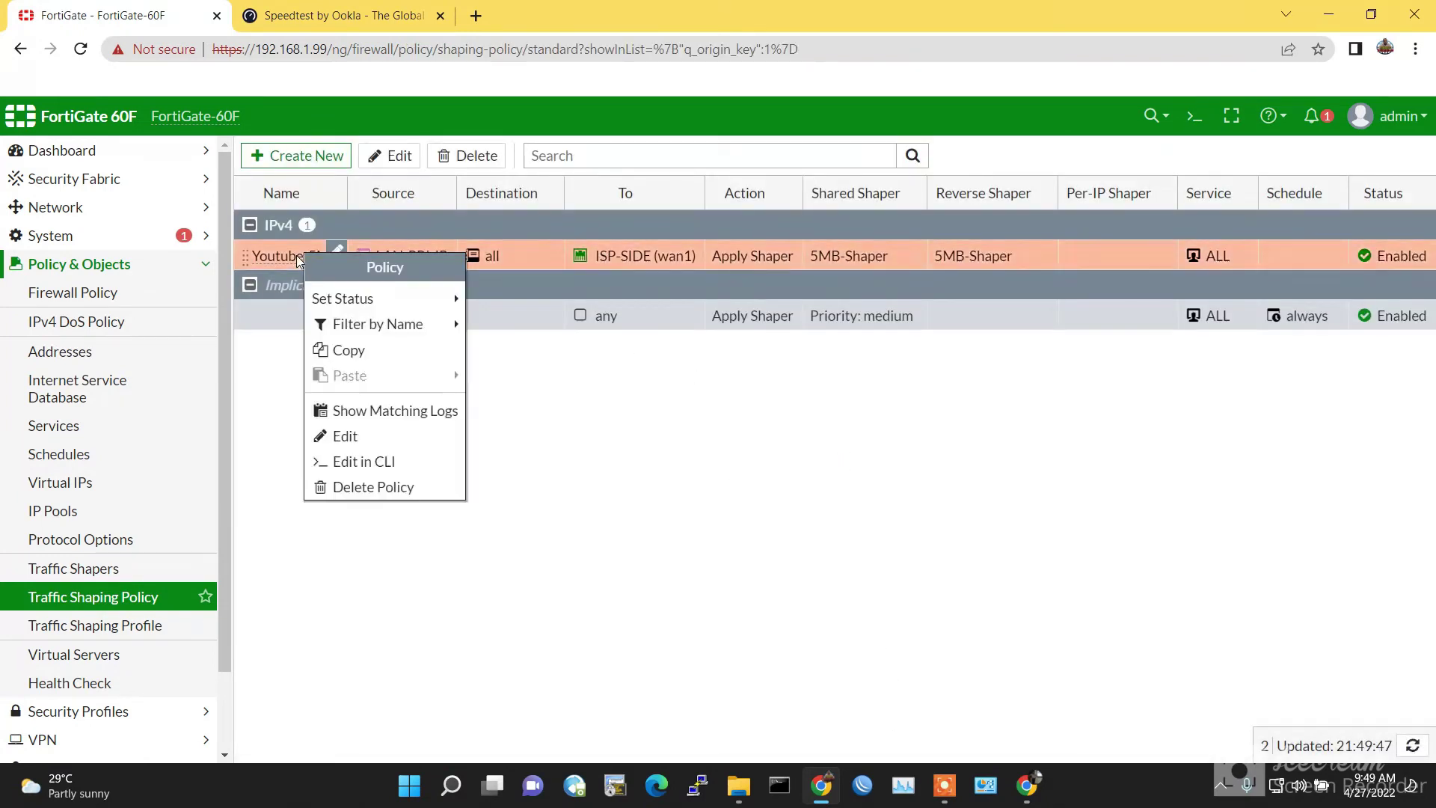
pyautogui.moveTo(346, 329)
pyautogui.rightClick(294, 262)
pyautogui.moveTo(340, 383)
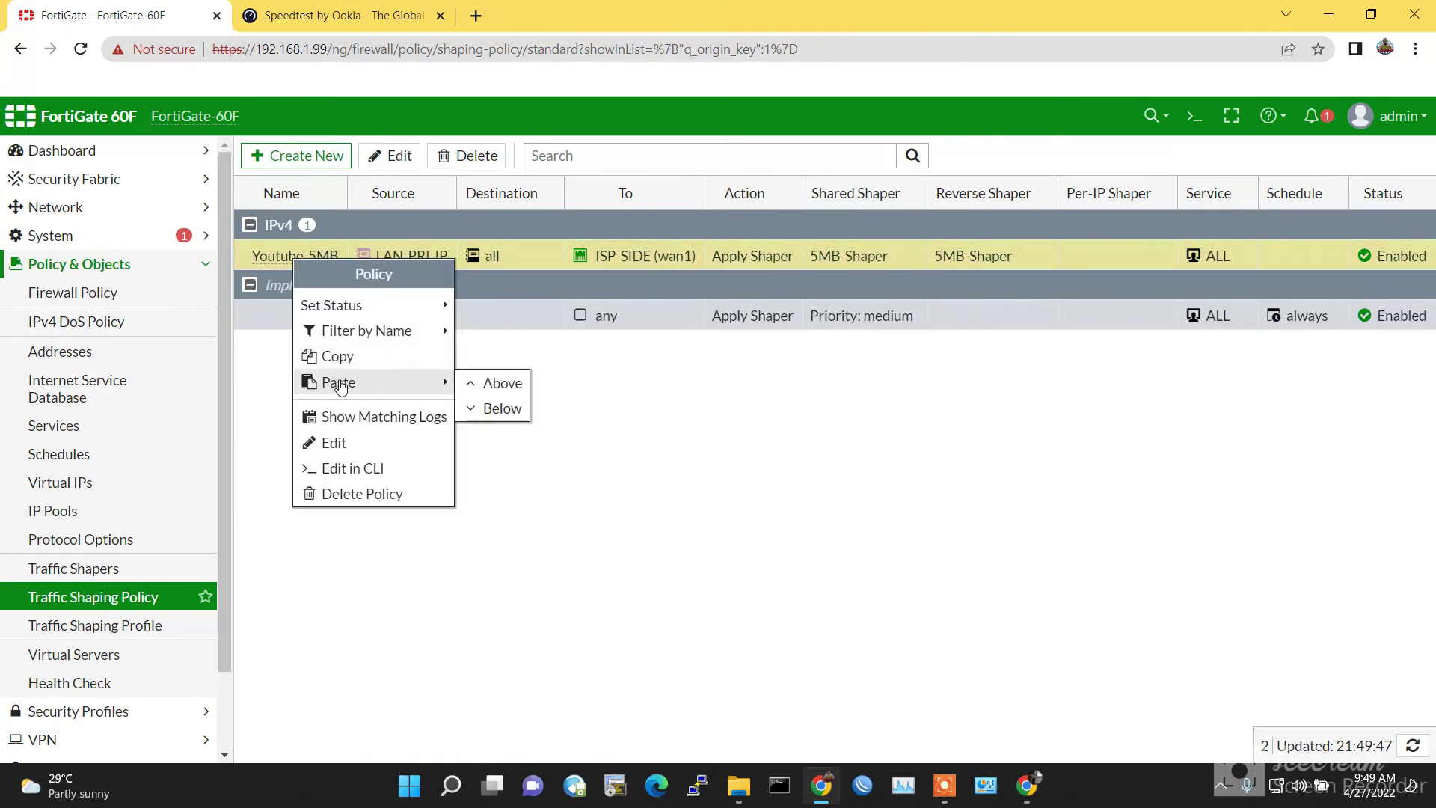
pyautogui.click(486, 383)
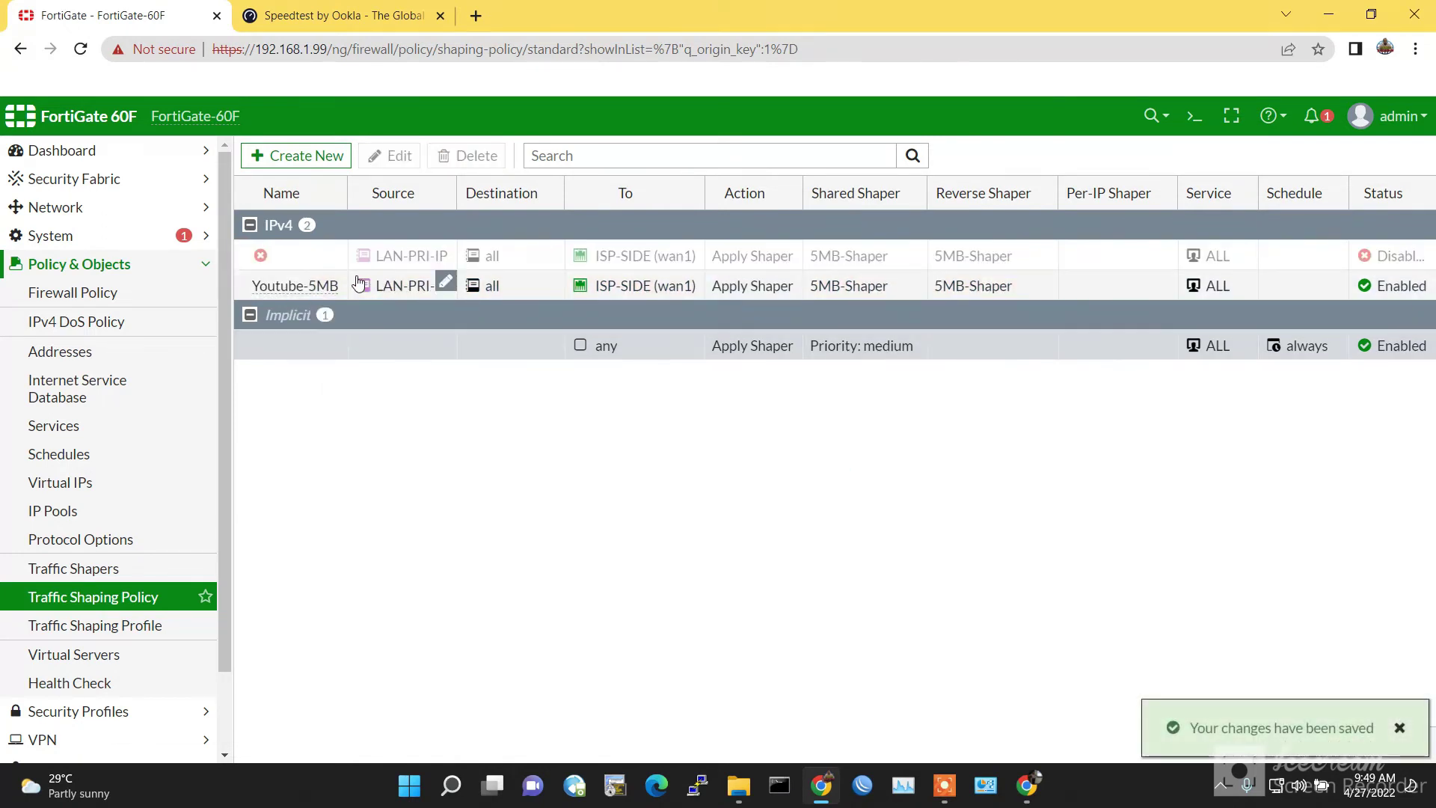
# Name the duplicated, disabled traffic shaping policy Traffic Limit
pyautogui.click(336, 254)
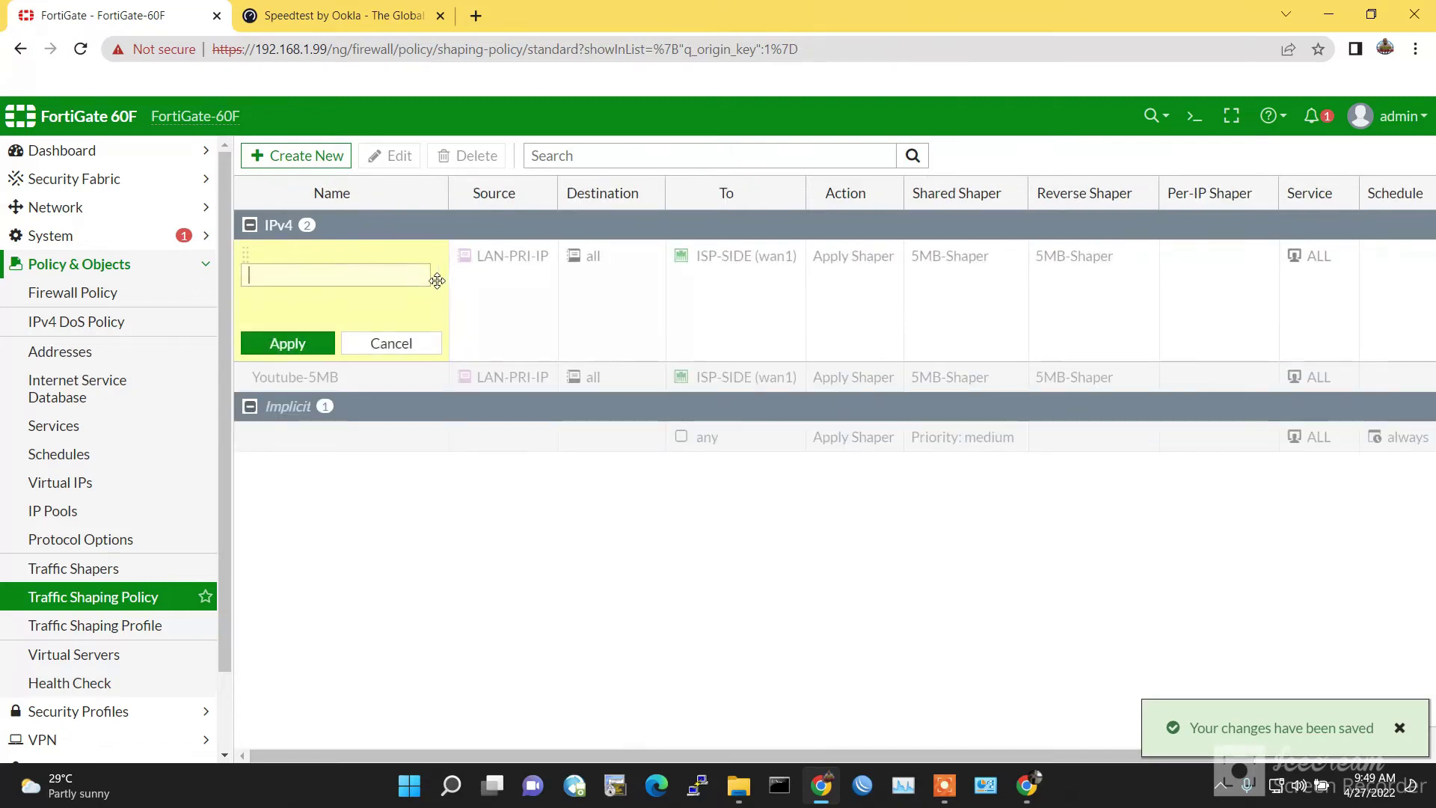
pyautogui.write('Traffic Limit')
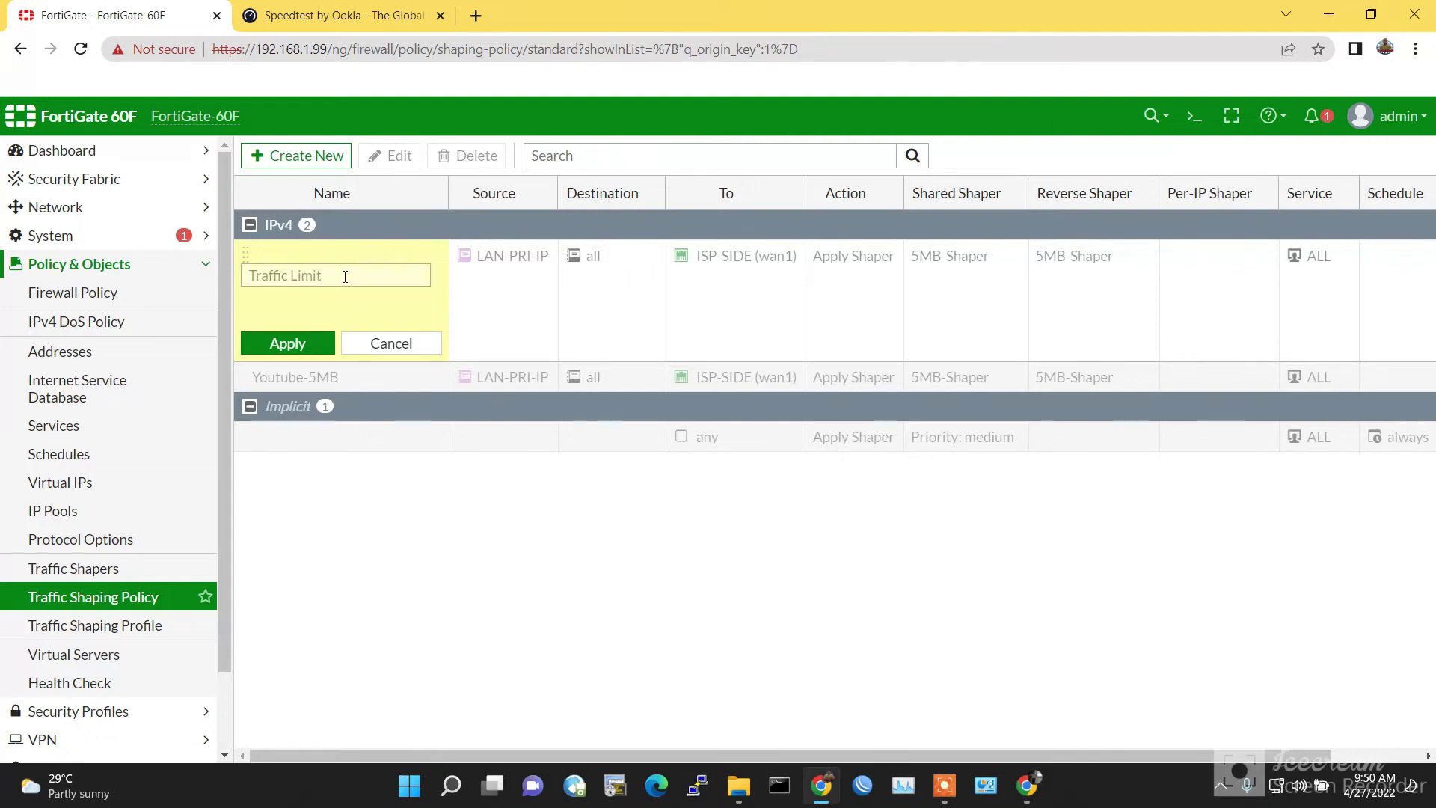
pyautogui.click(287, 343)
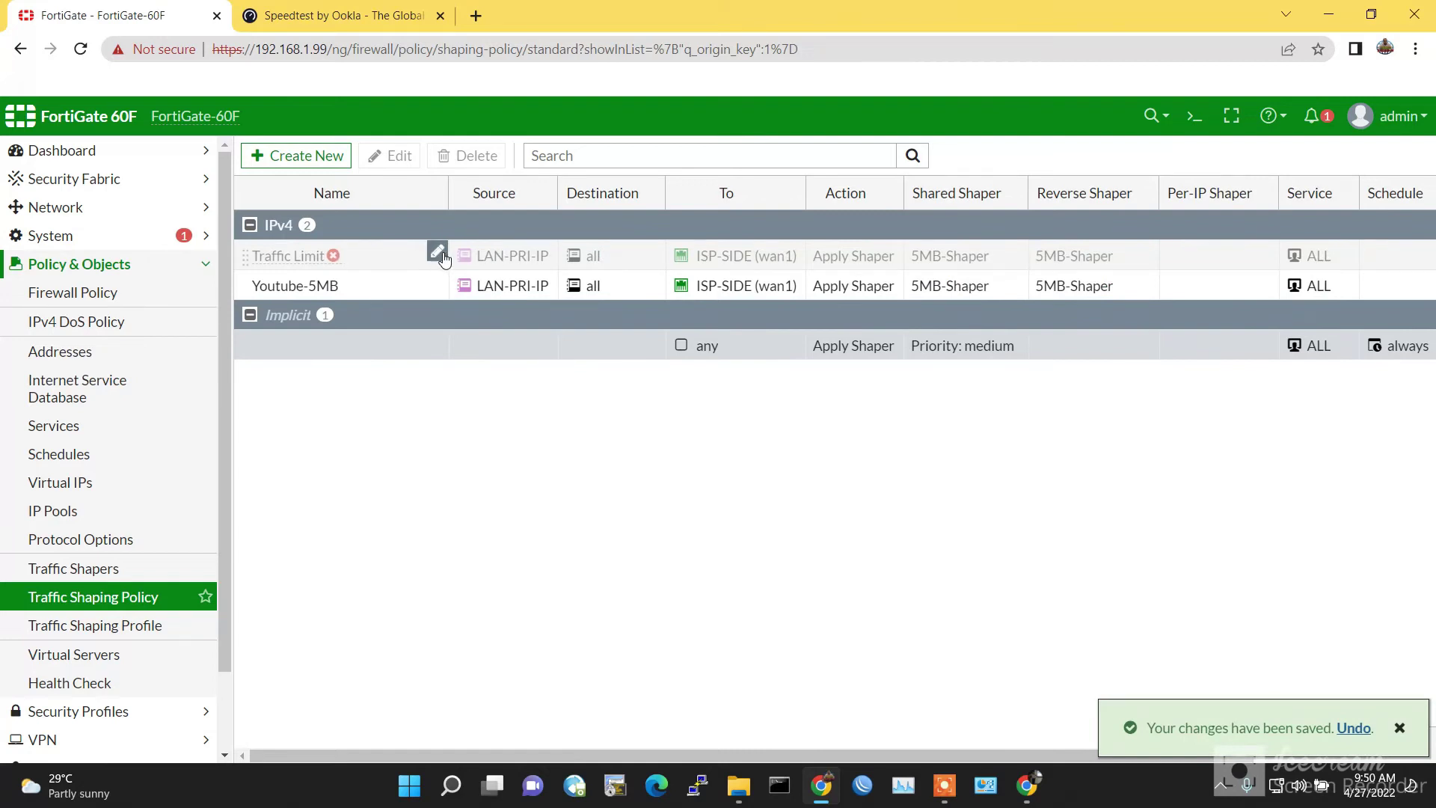
pyautogui.click(437, 258)
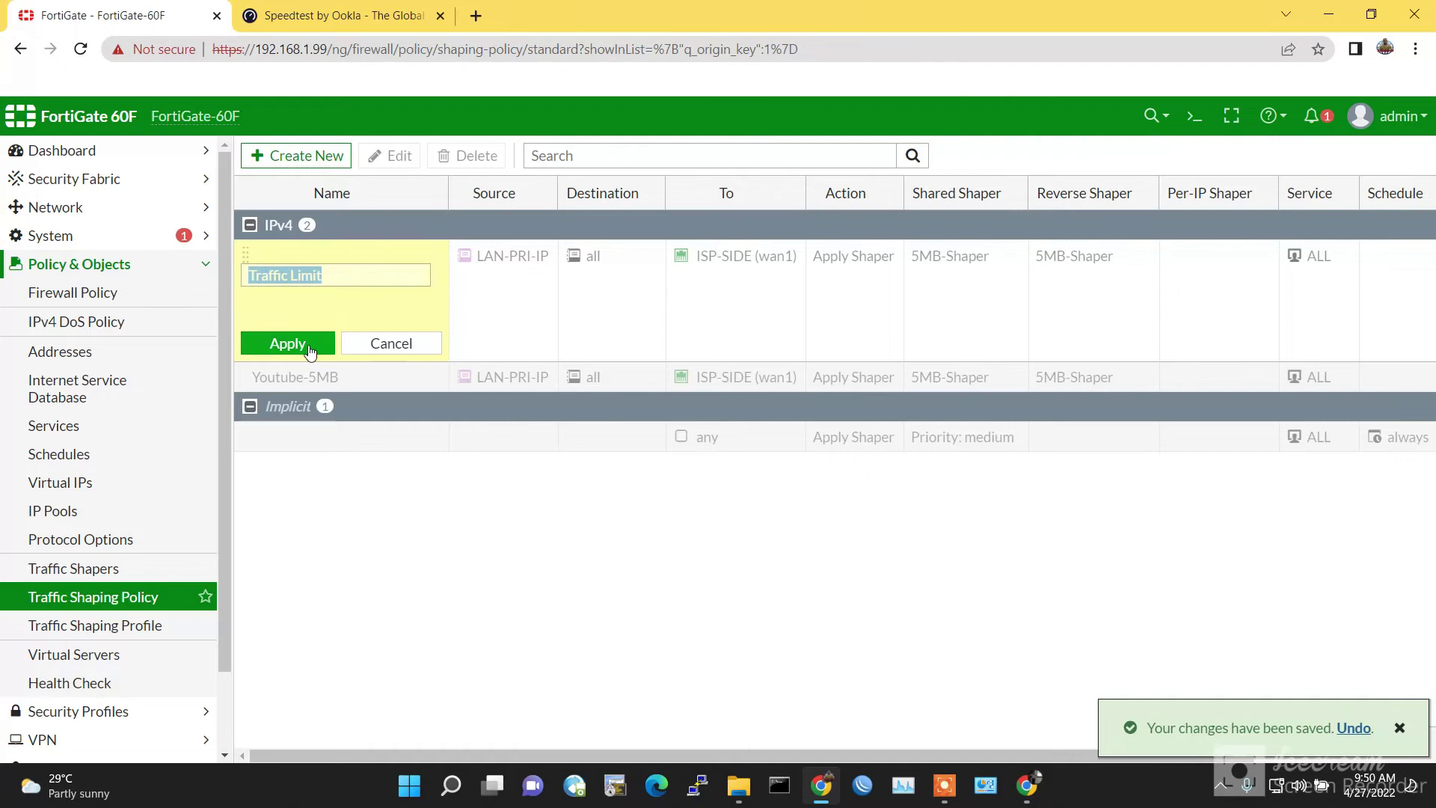
pyautogui.click(391, 344)
# Open the Traffic Limit shaping policy for editing and remove YOUTUBEGROUP from its application match
pyautogui.click(248, 255)
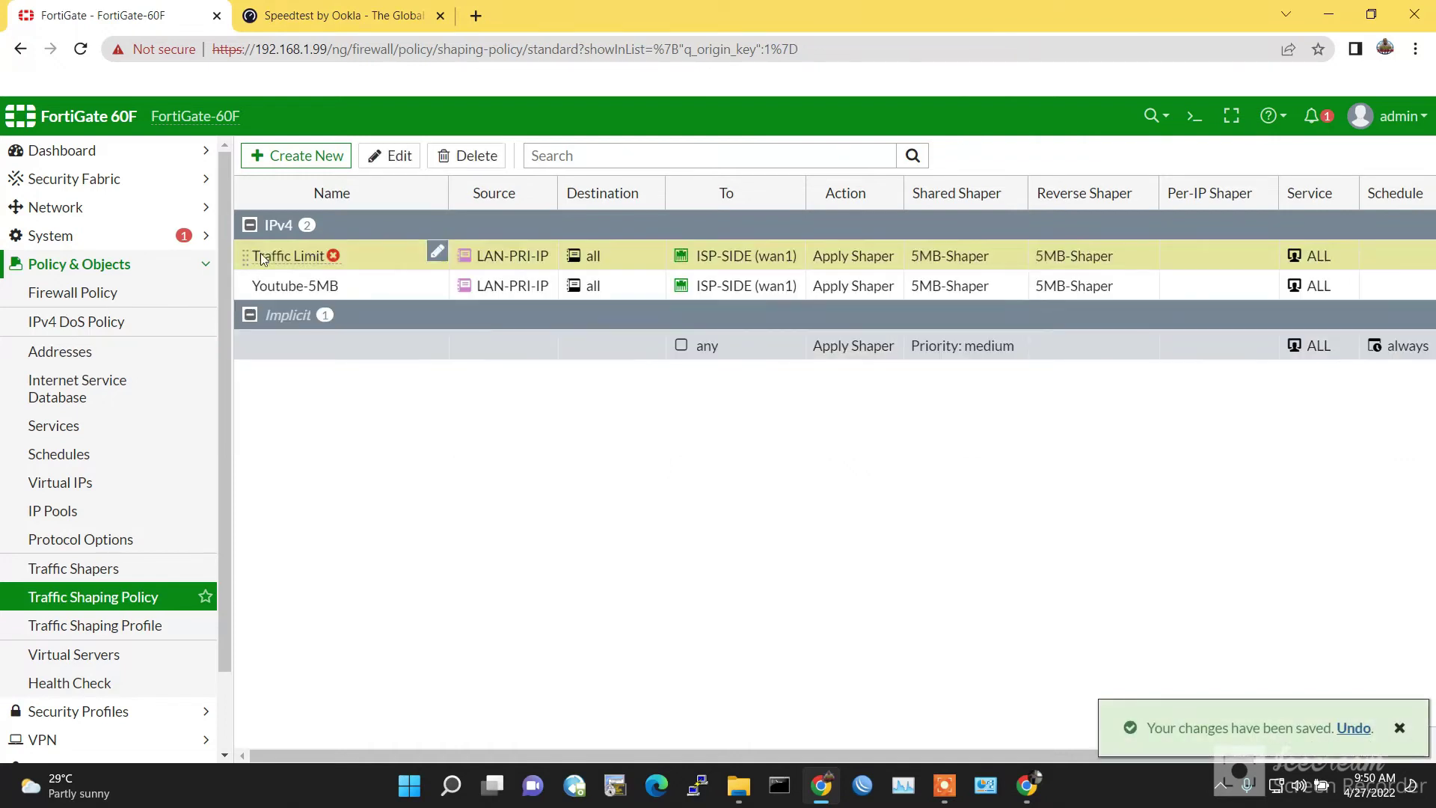
pyautogui.click(410, 161)
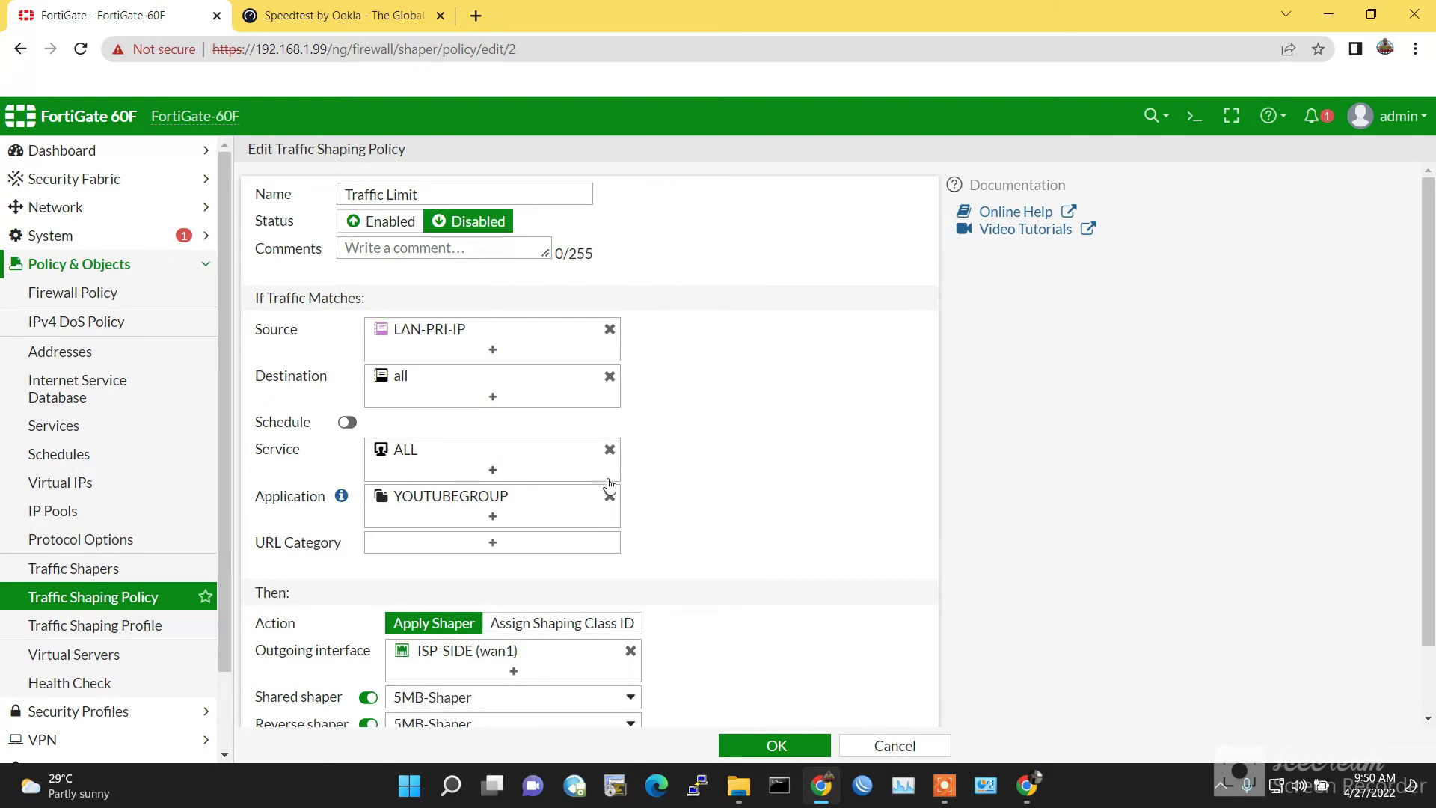
pyautogui.click(611, 497)
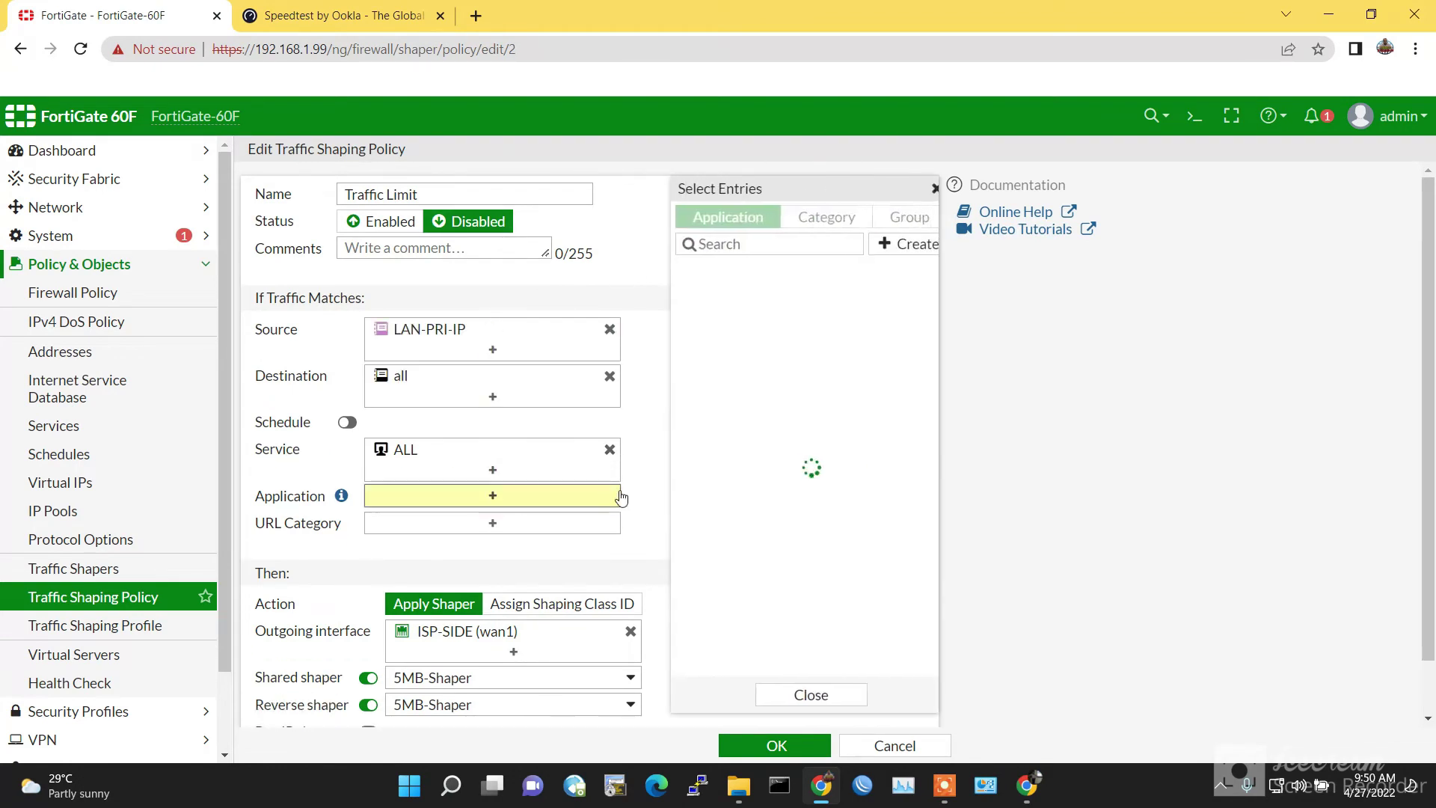
pyautogui.click(634, 485)
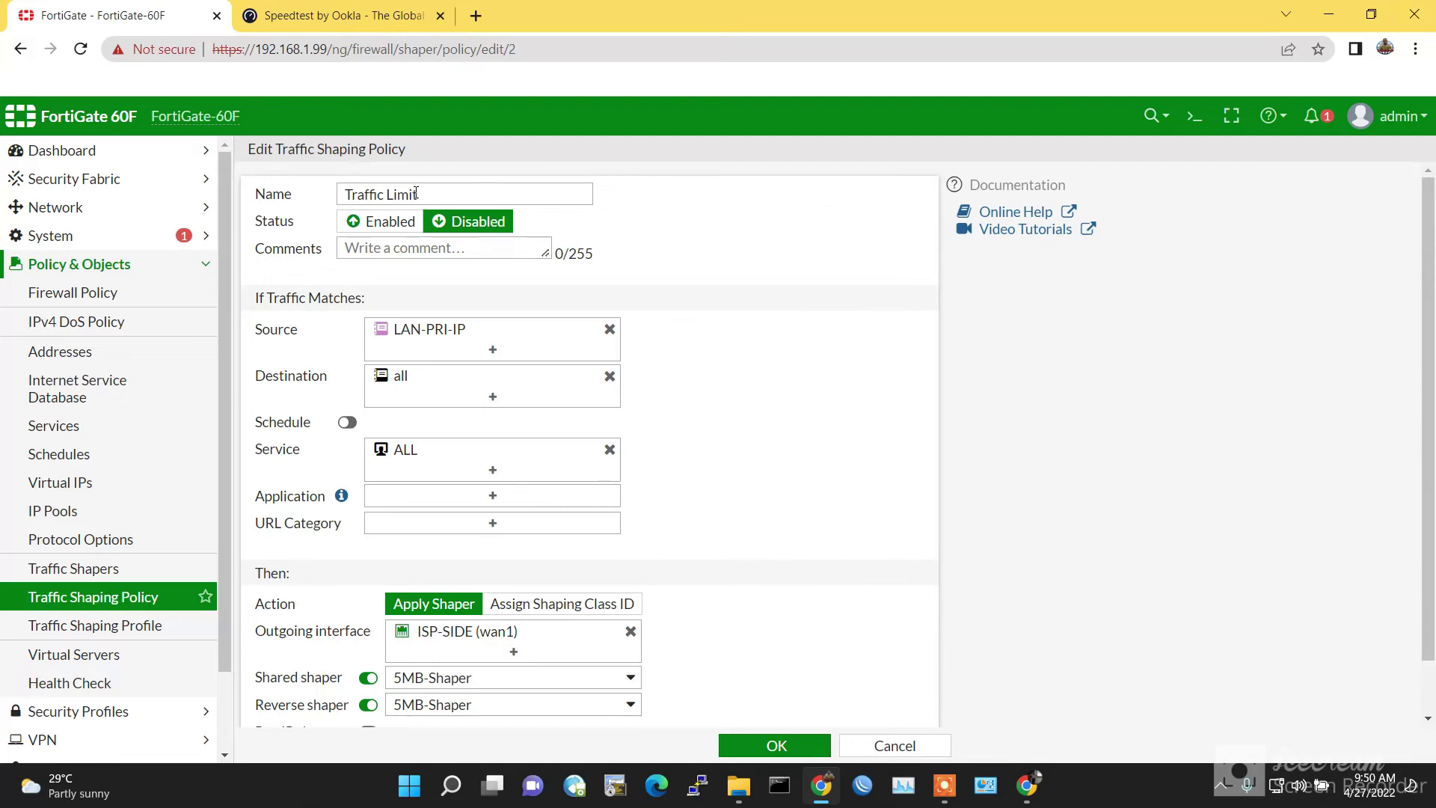
# Rename the policy Traffic-Limit, set its status to Enabled, and save it
pyautogui.moveTo(416, 194); pyautogui.dragTo(290, 200)
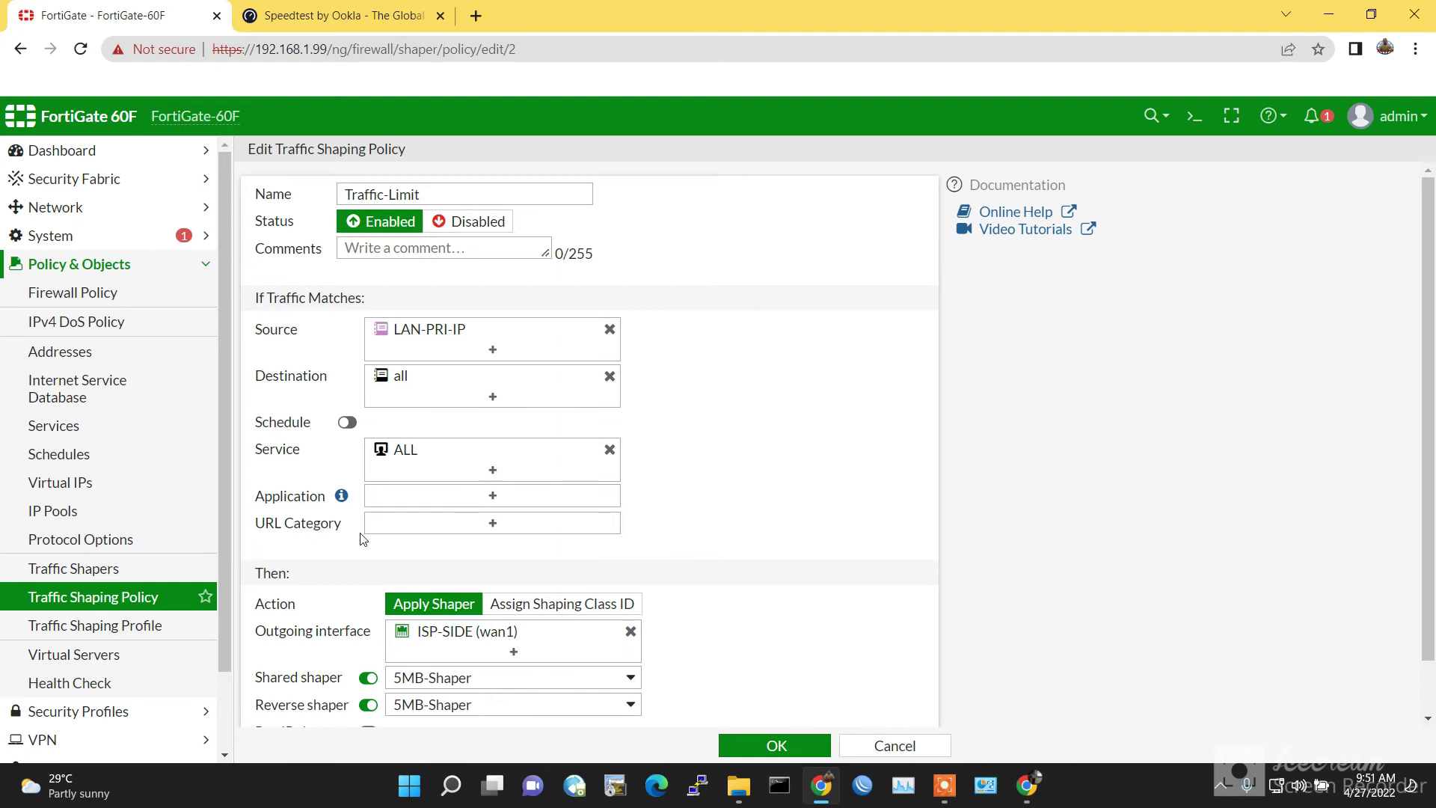
pyautogui.scroll(-1, 630, 589)
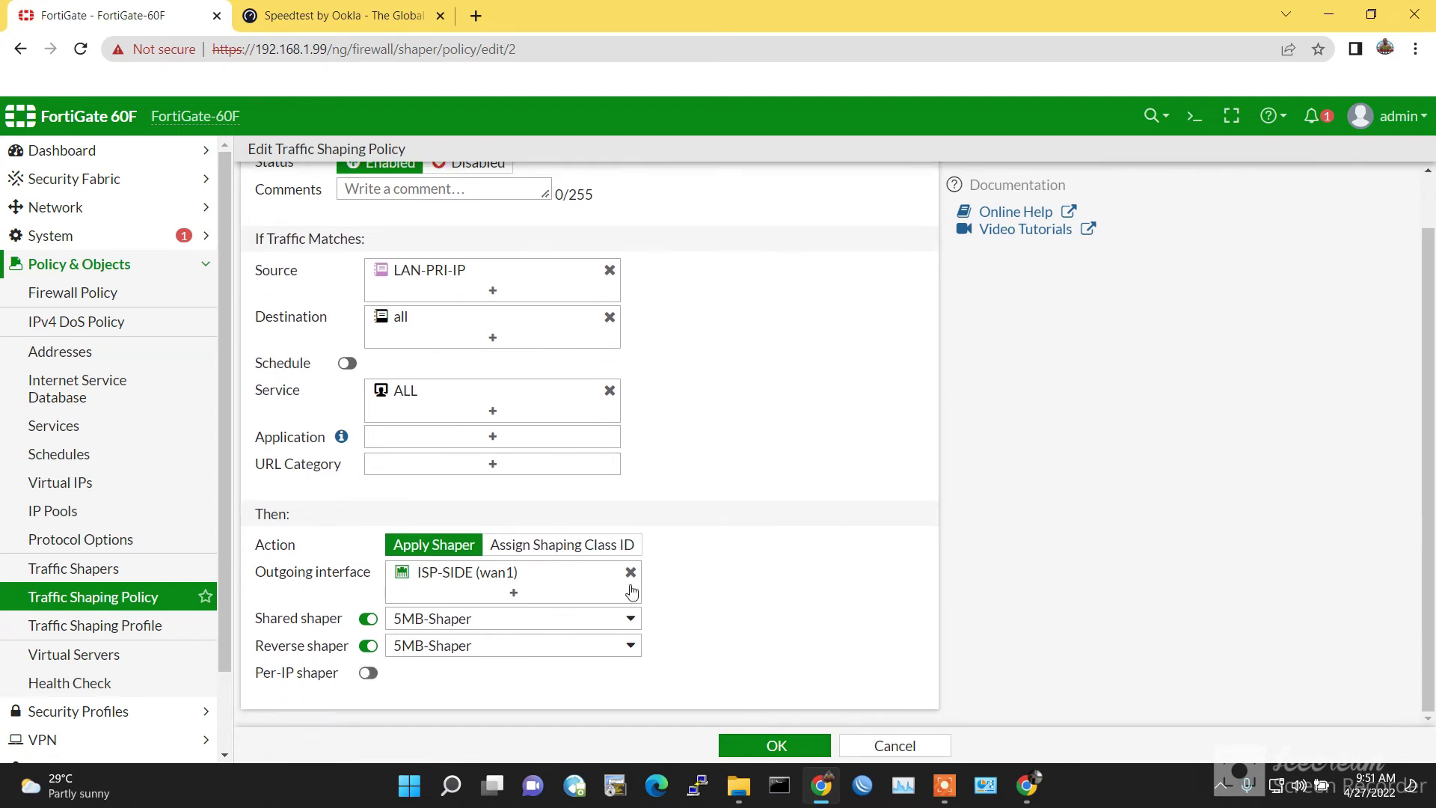
pyautogui.scroll(1, 725, 577)
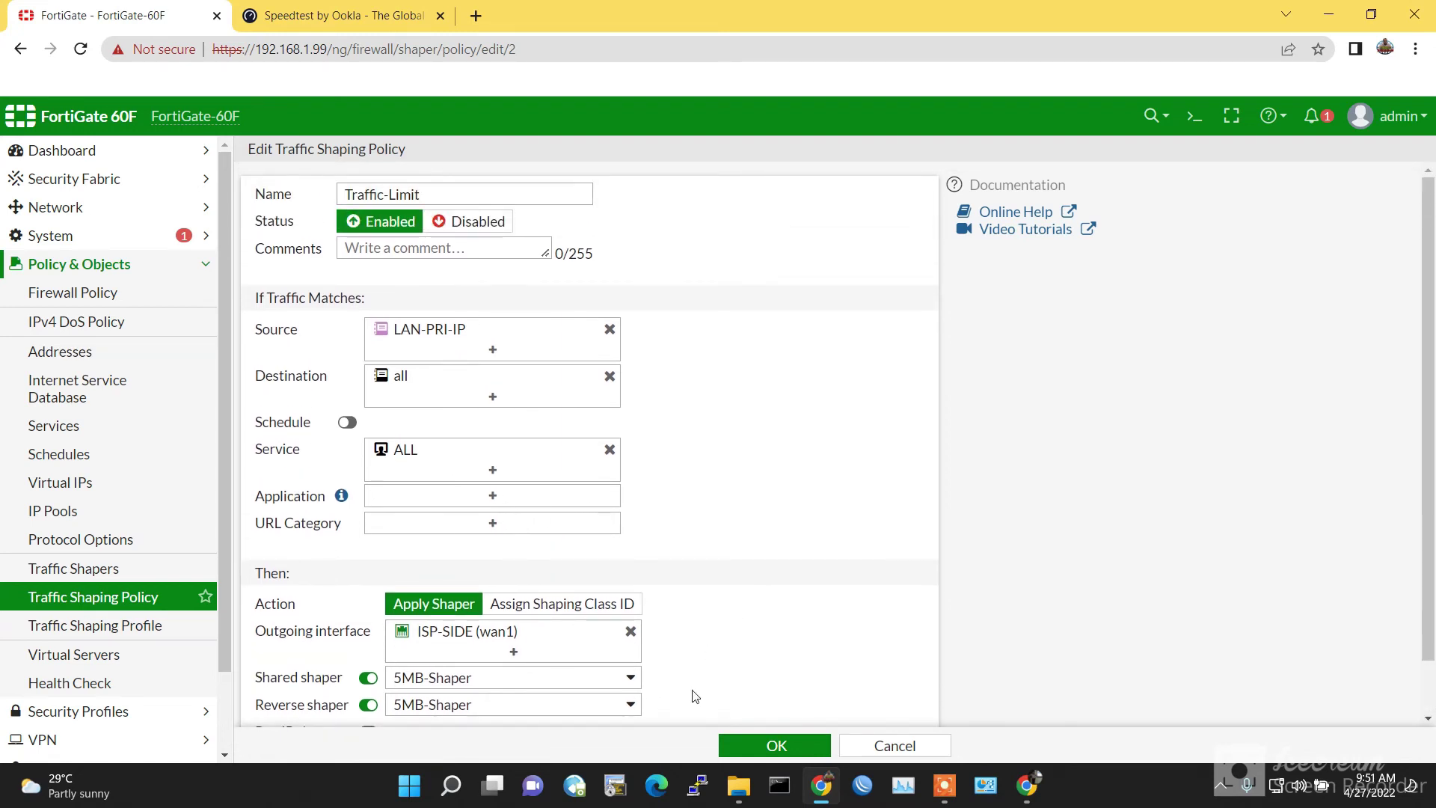
pyautogui.click(794, 744)
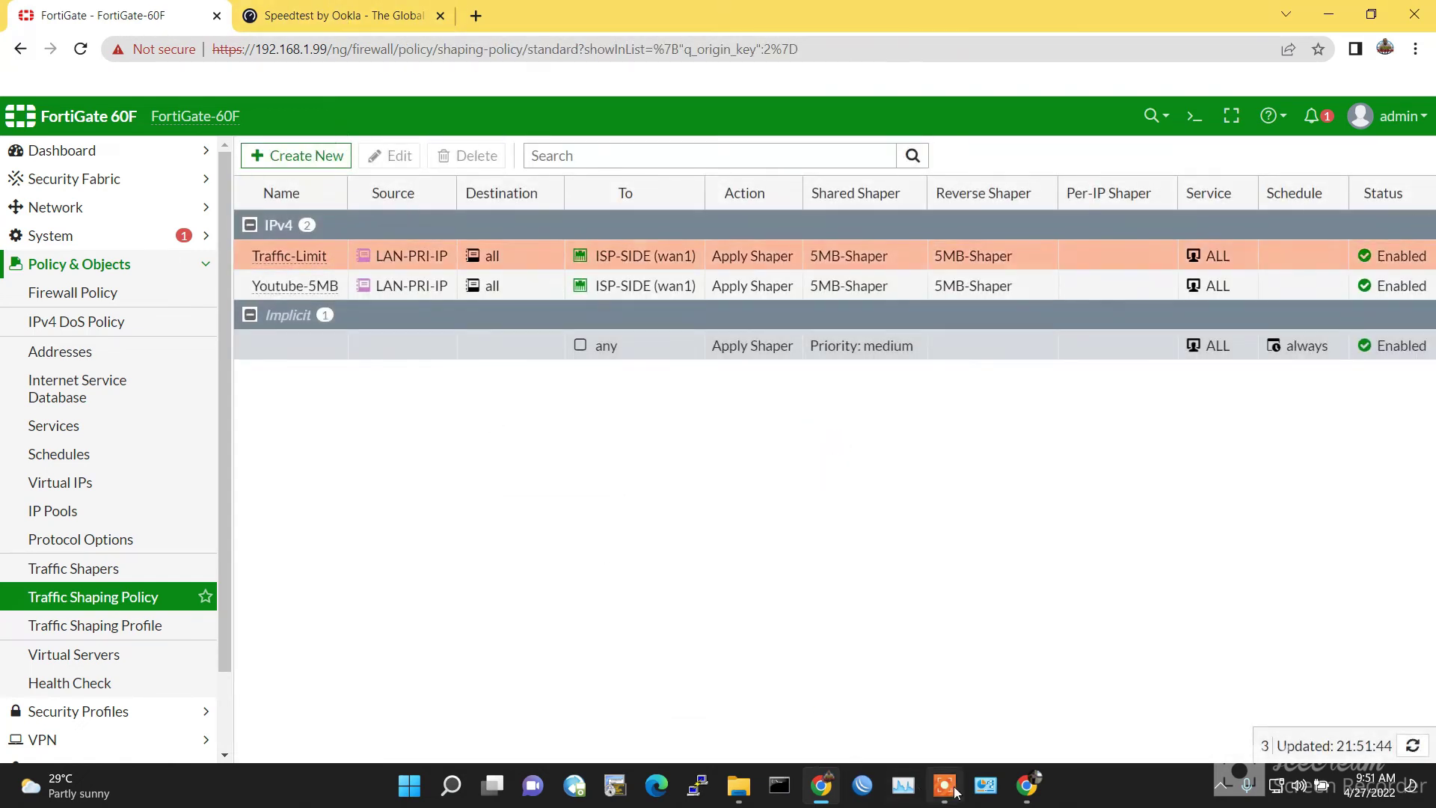
# Switch to Speedtest by Ookla, run a speed test with both shapers applied, and return to FortiGate
pyautogui.click(322, 16)
pyautogui.click(361, 495)
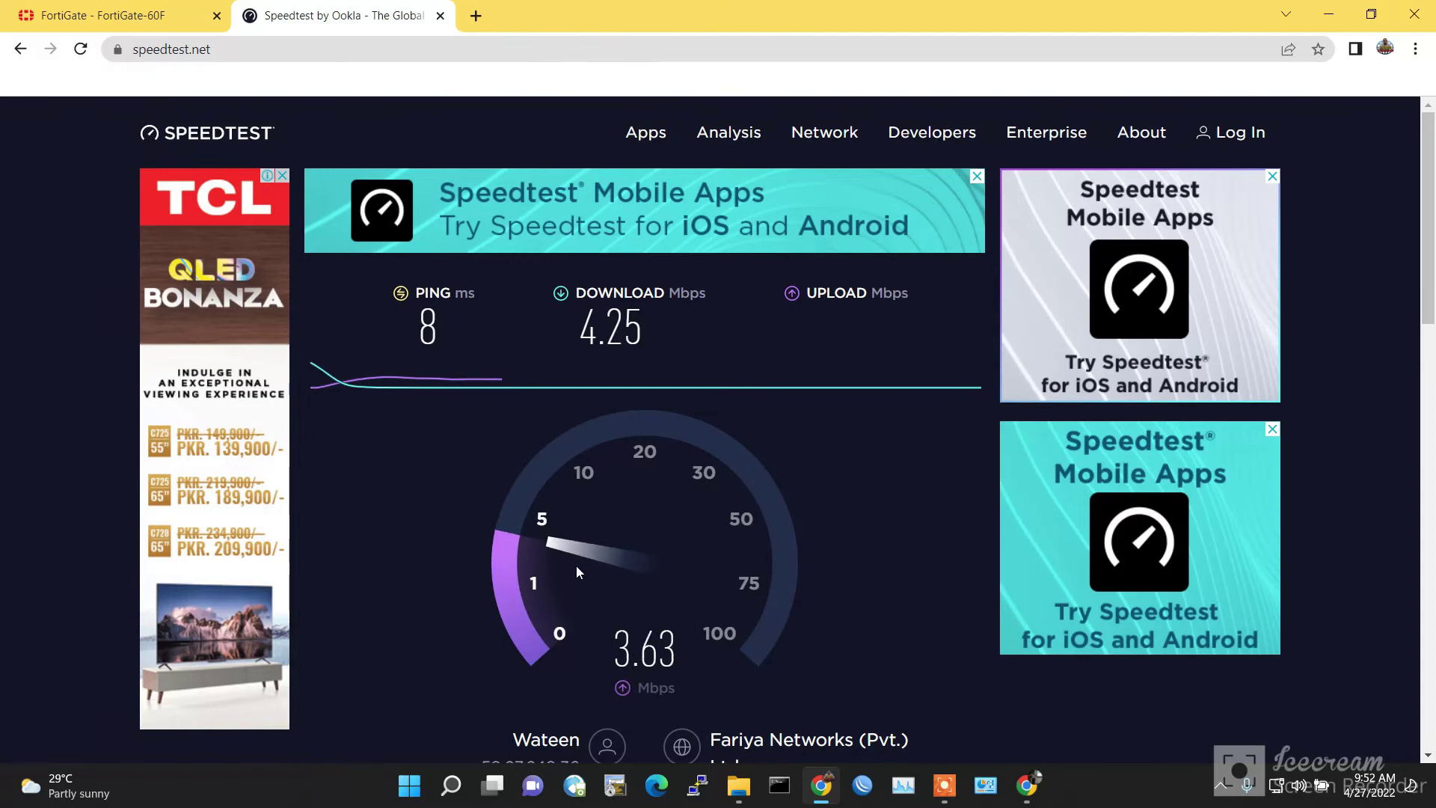
pyautogui.click(124, 6)
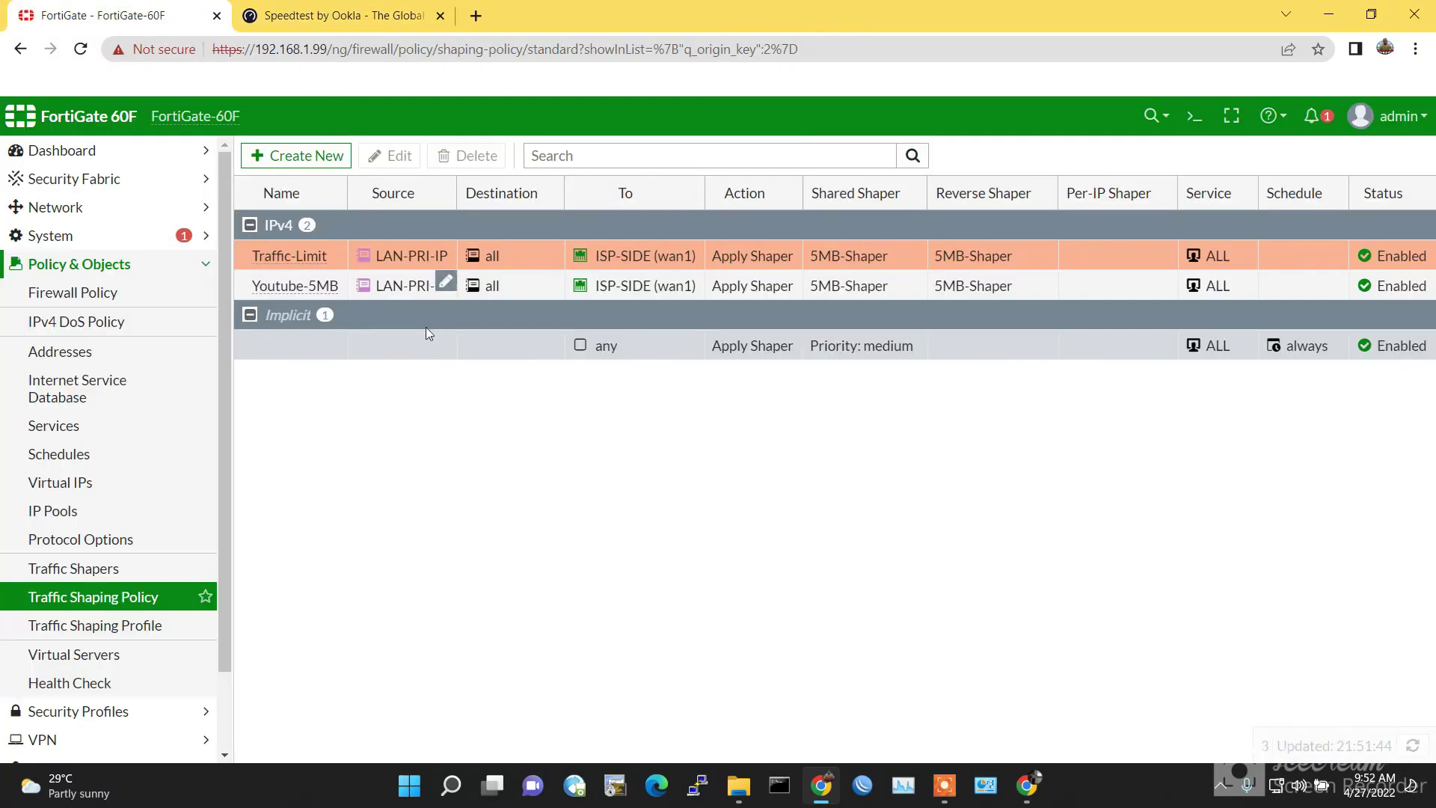
# Disable the reverse shaper in the Traffic-Limit shaping policy and save the policy
pyautogui.doubleClick(299, 254)
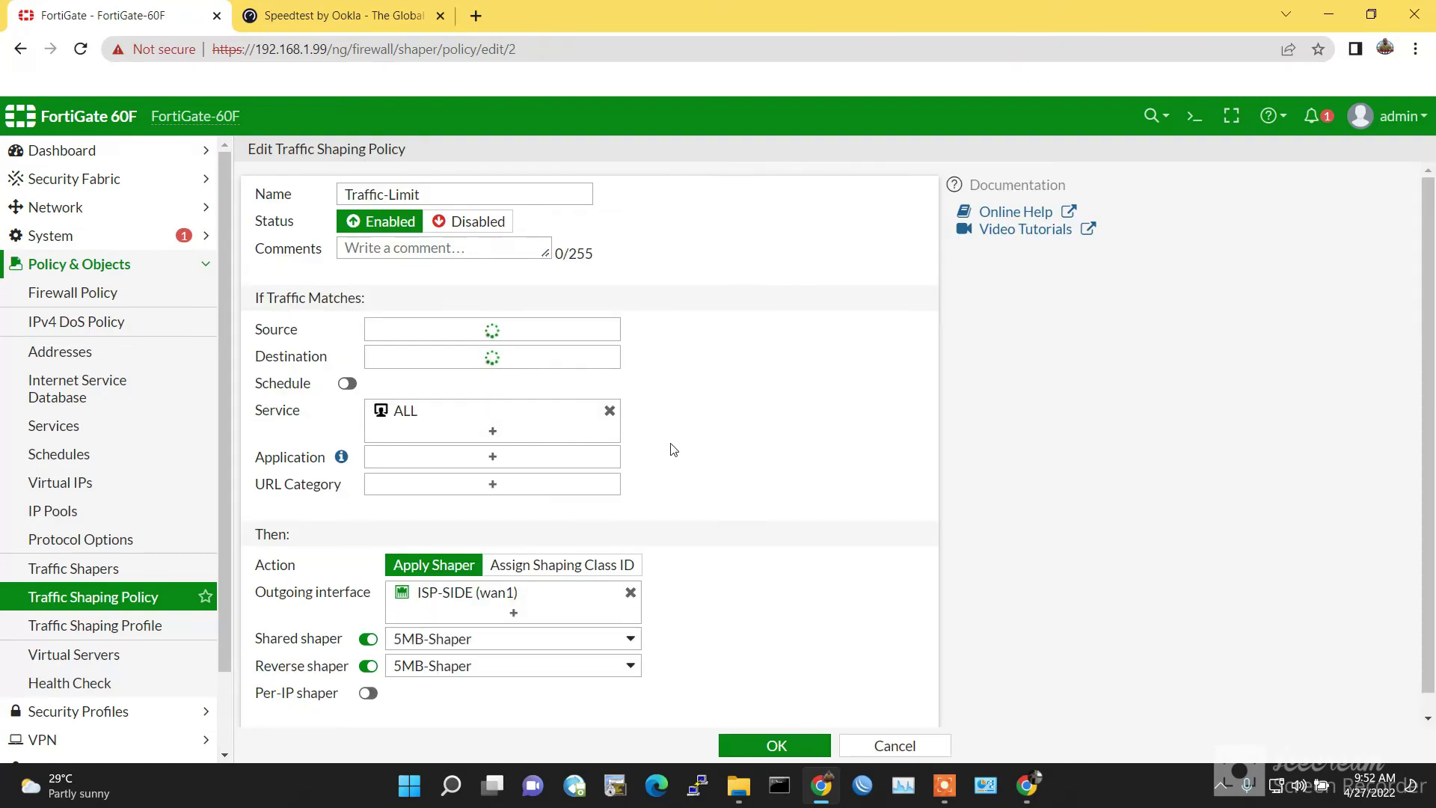
pyautogui.scroll(-1, 678, 453)
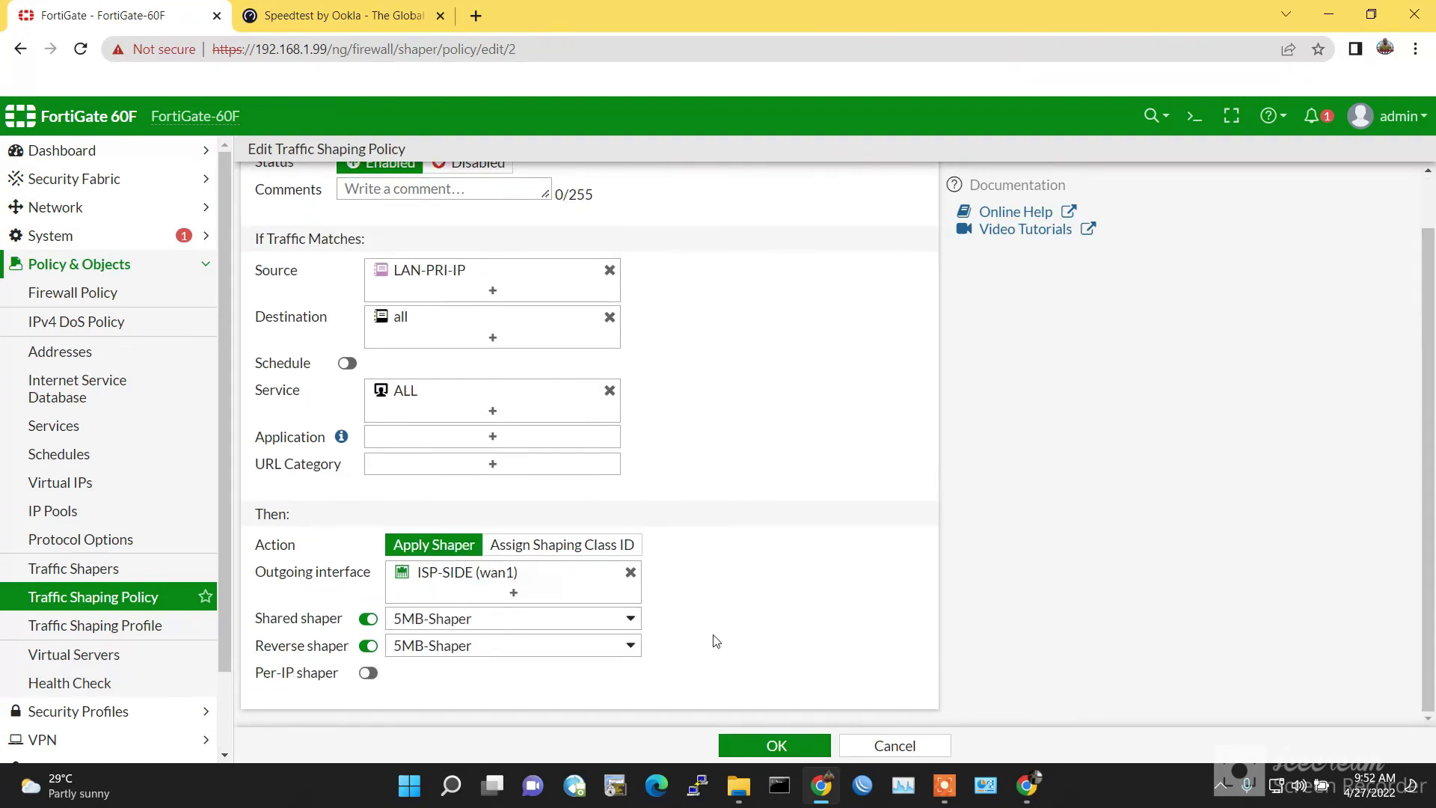
pyautogui.click(368, 646)
pyautogui.click(777, 746)
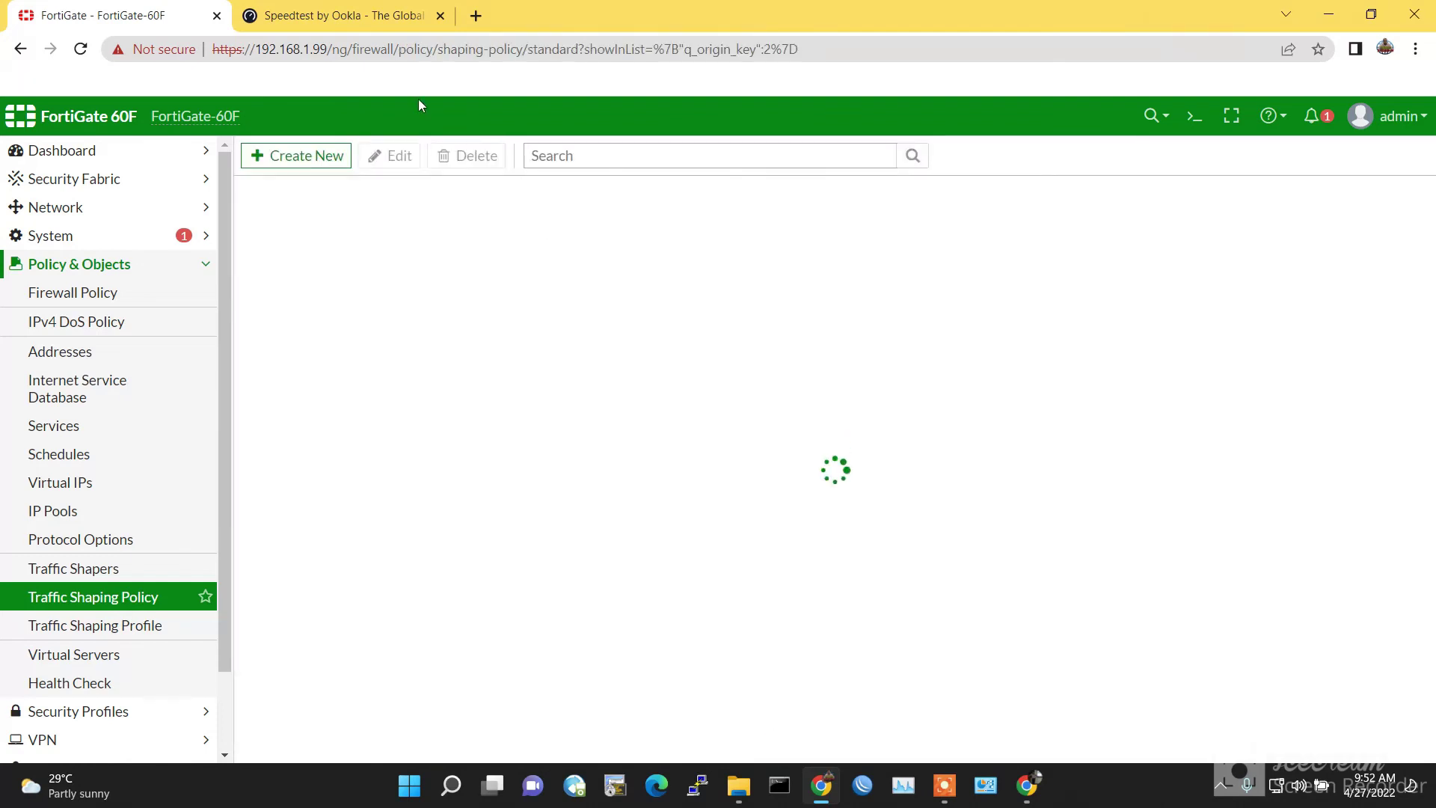
# Rerun the test in Speedtest by Ookla with only the shared shaper applied, and return to FortiGate
pyautogui.click(344, 15)
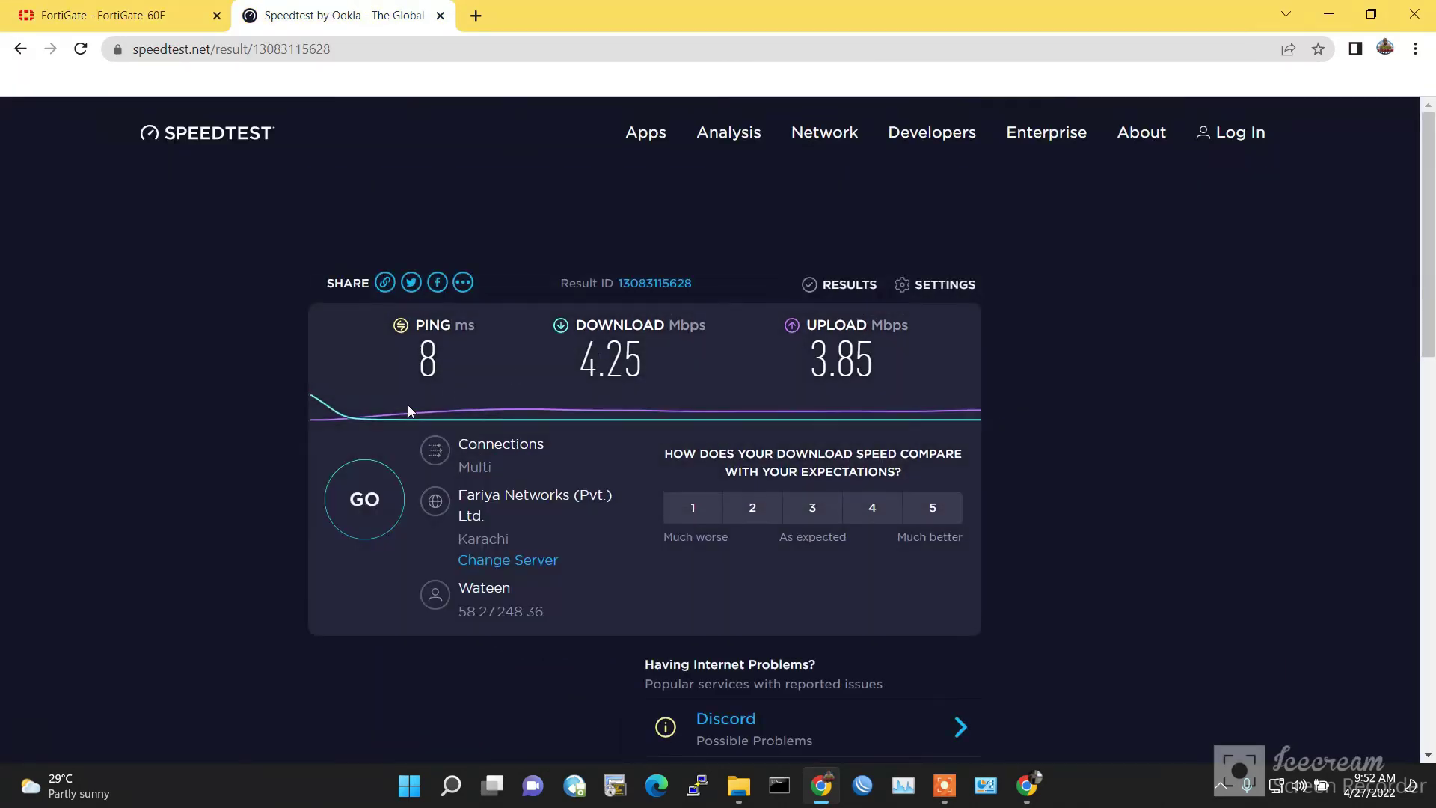
pyautogui.click(371, 499)
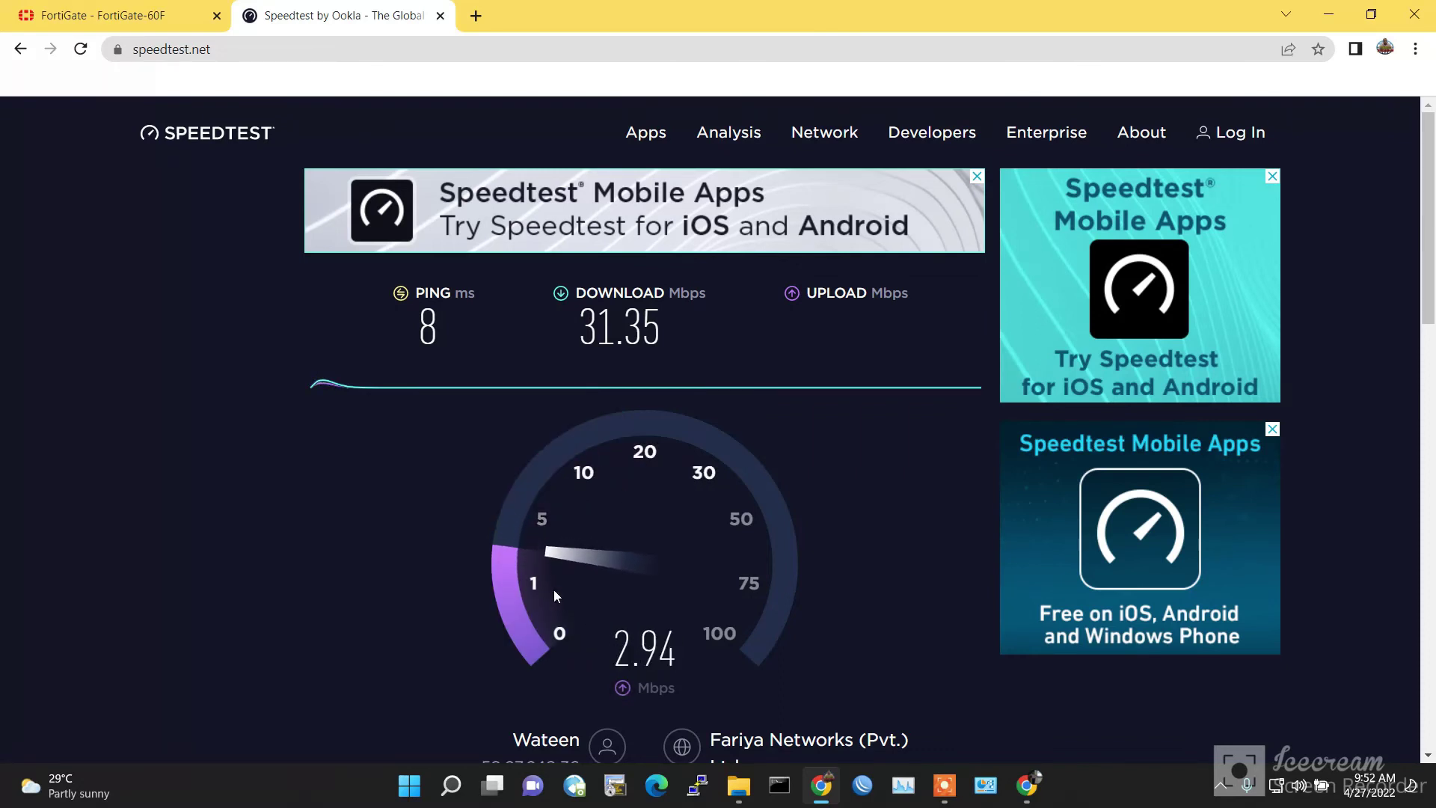
pyautogui.click(127, 15)
# In the Traffic-Limit policy, enable the reverse shaper with 5MB-Shaper, disable the shared shaper, and save the policy
pyautogui.moveTo(253, 256); pyautogui.dragTo(284, 256)
pyautogui.doubleClick(284, 256)
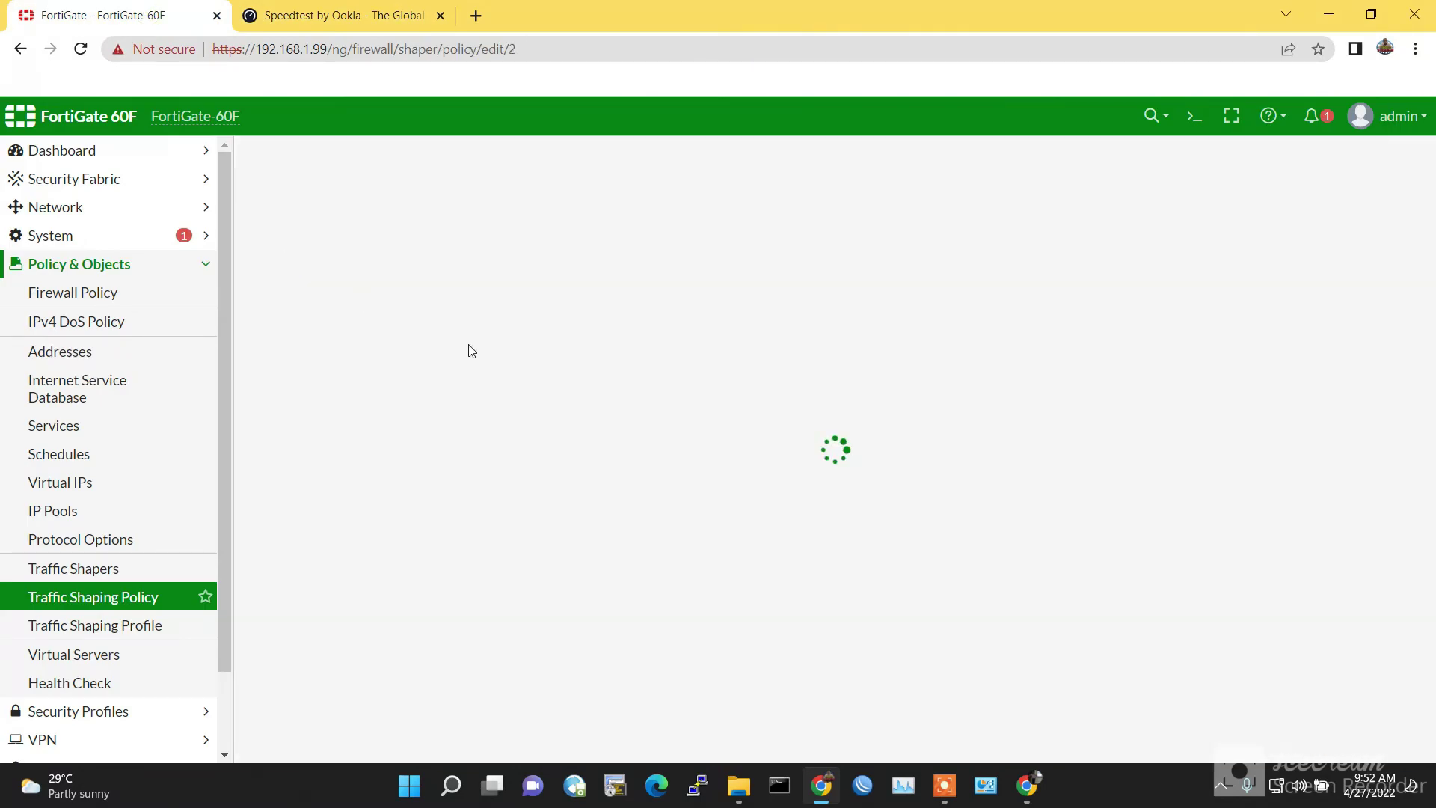
pyautogui.scroll(-1, 730, 513)
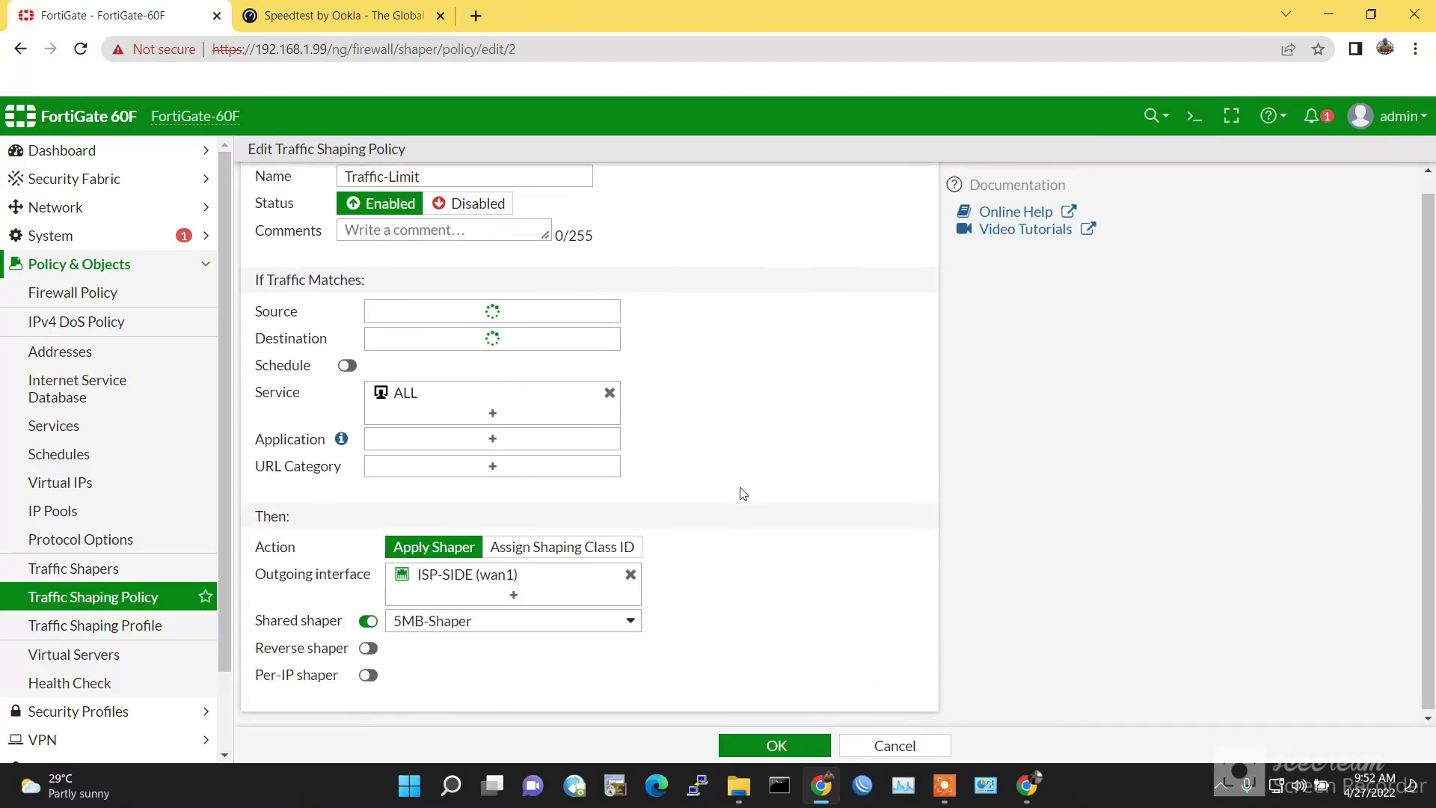
pyautogui.click(368, 685)
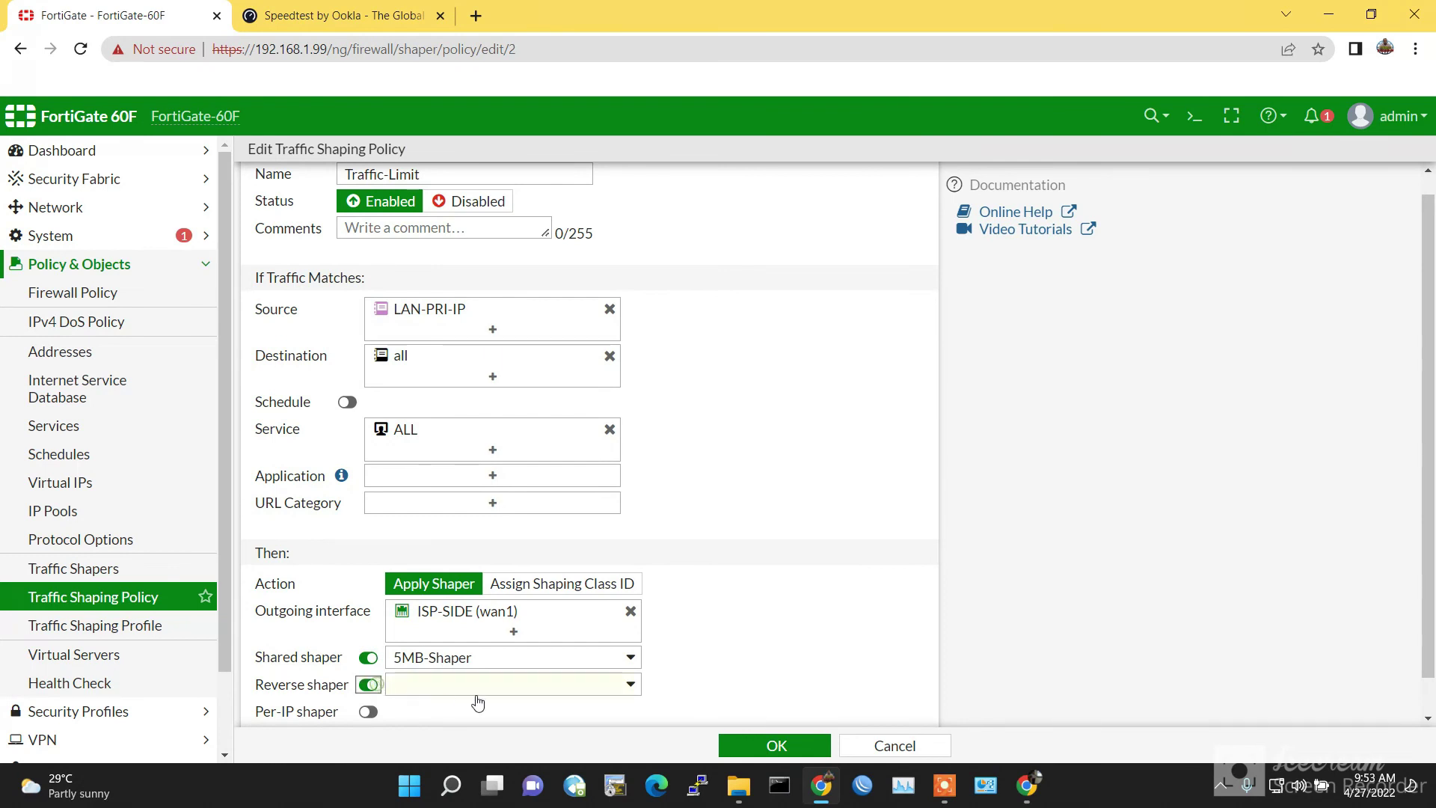
pyautogui.click(476, 685)
pyautogui.click(463, 734)
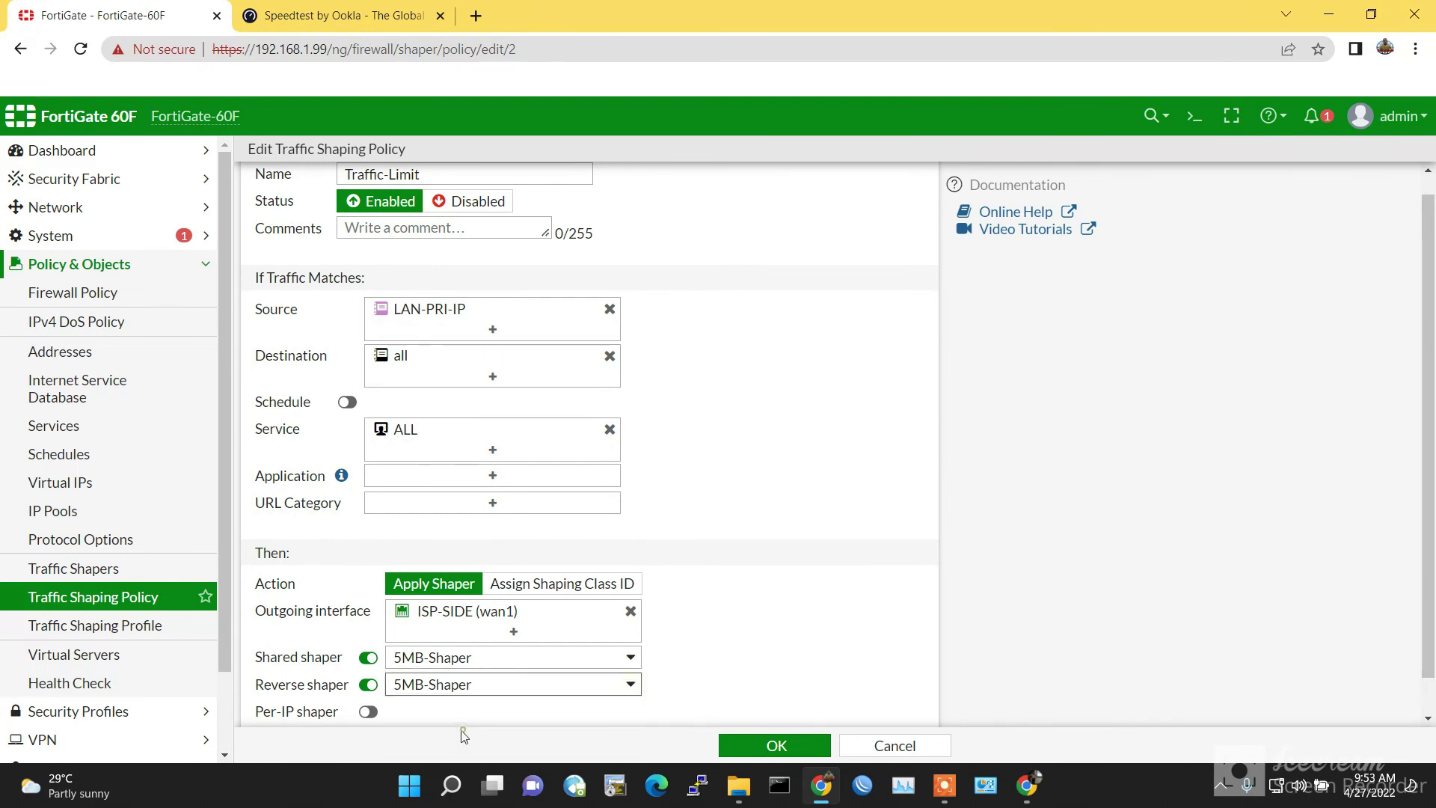
pyautogui.click(368, 658)
pyautogui.click(778, 745)
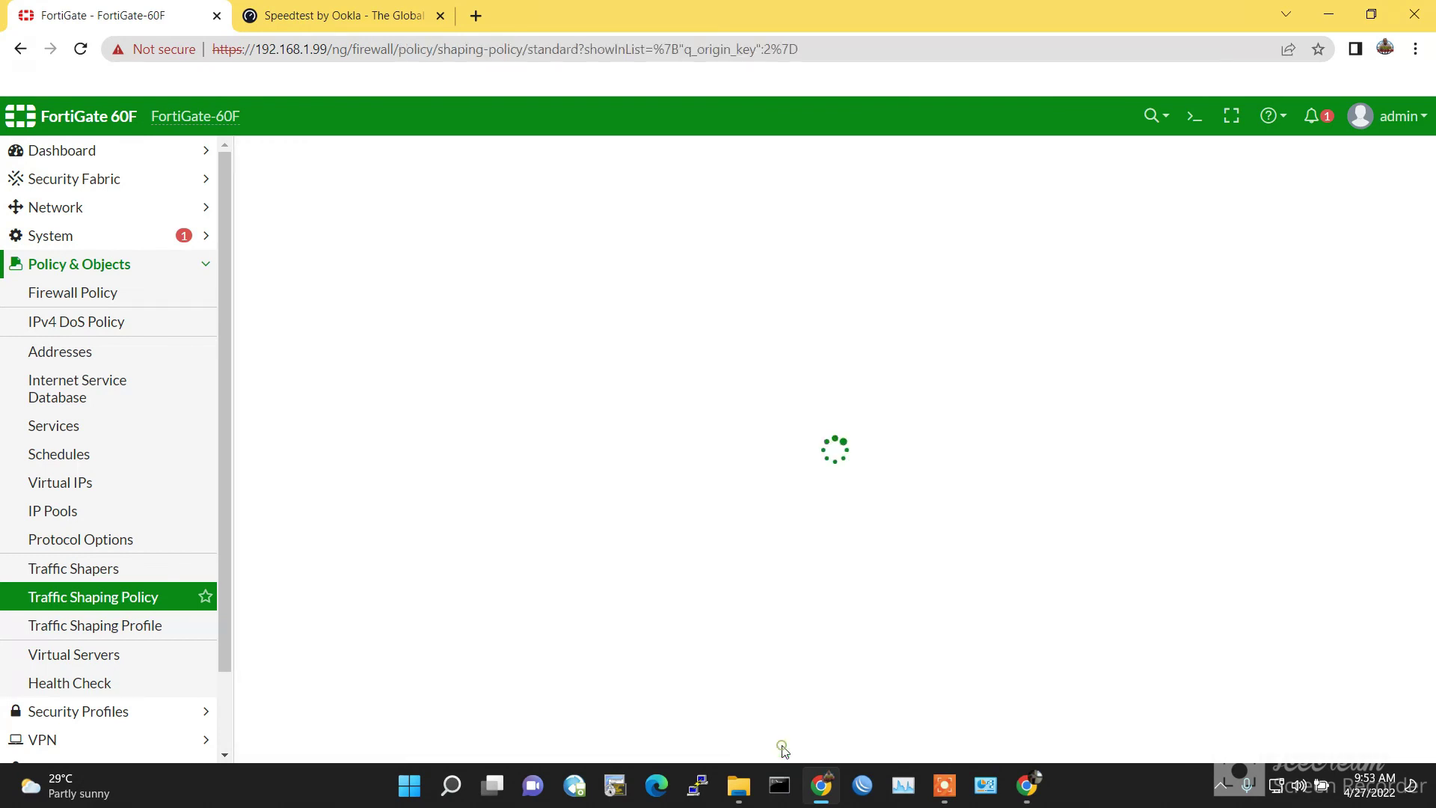
# Run another test in Speedtest by Ookla with only the reverse shaper applied, and return to FortiGate
pyautogui.click(366, 17)
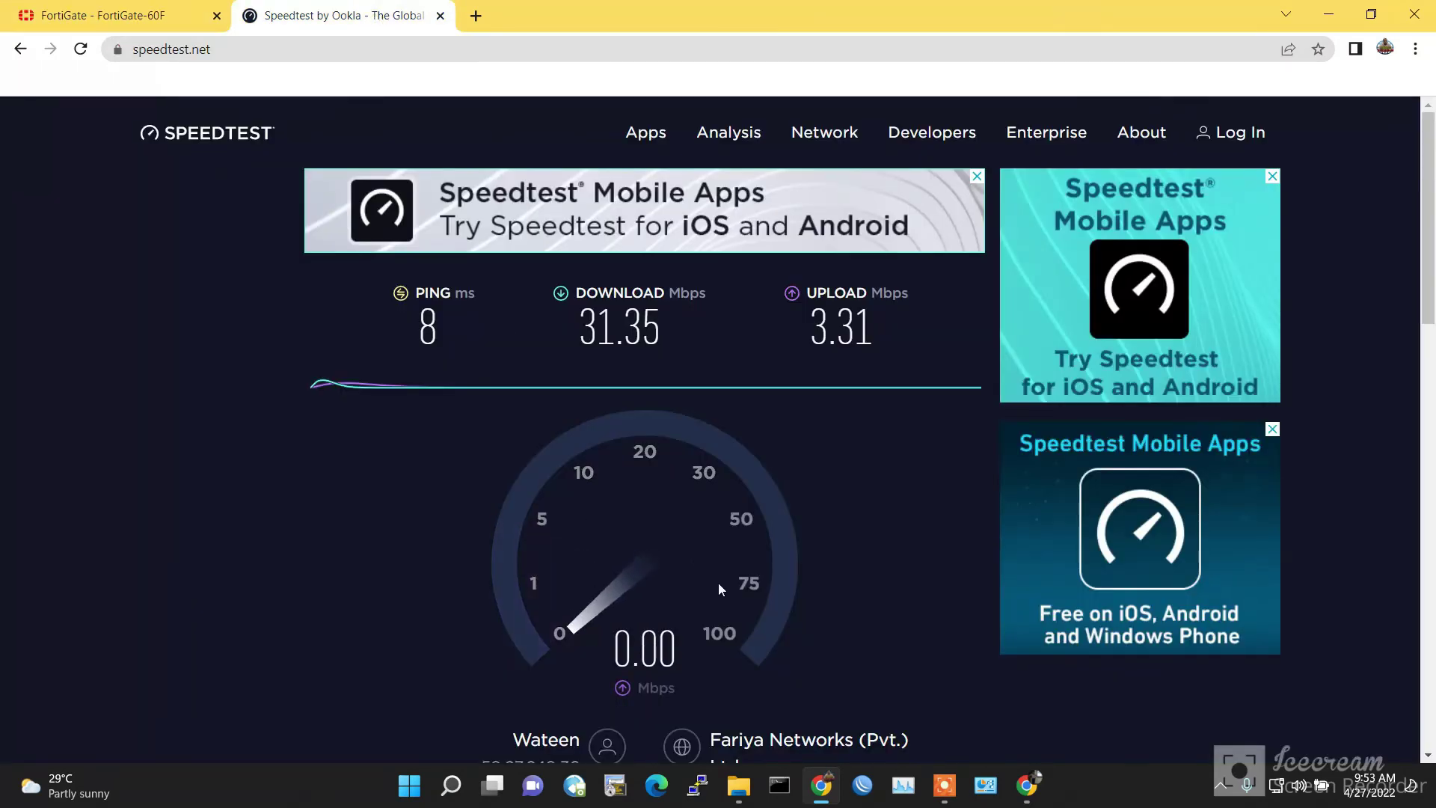
pyautogui.click(371, 512)
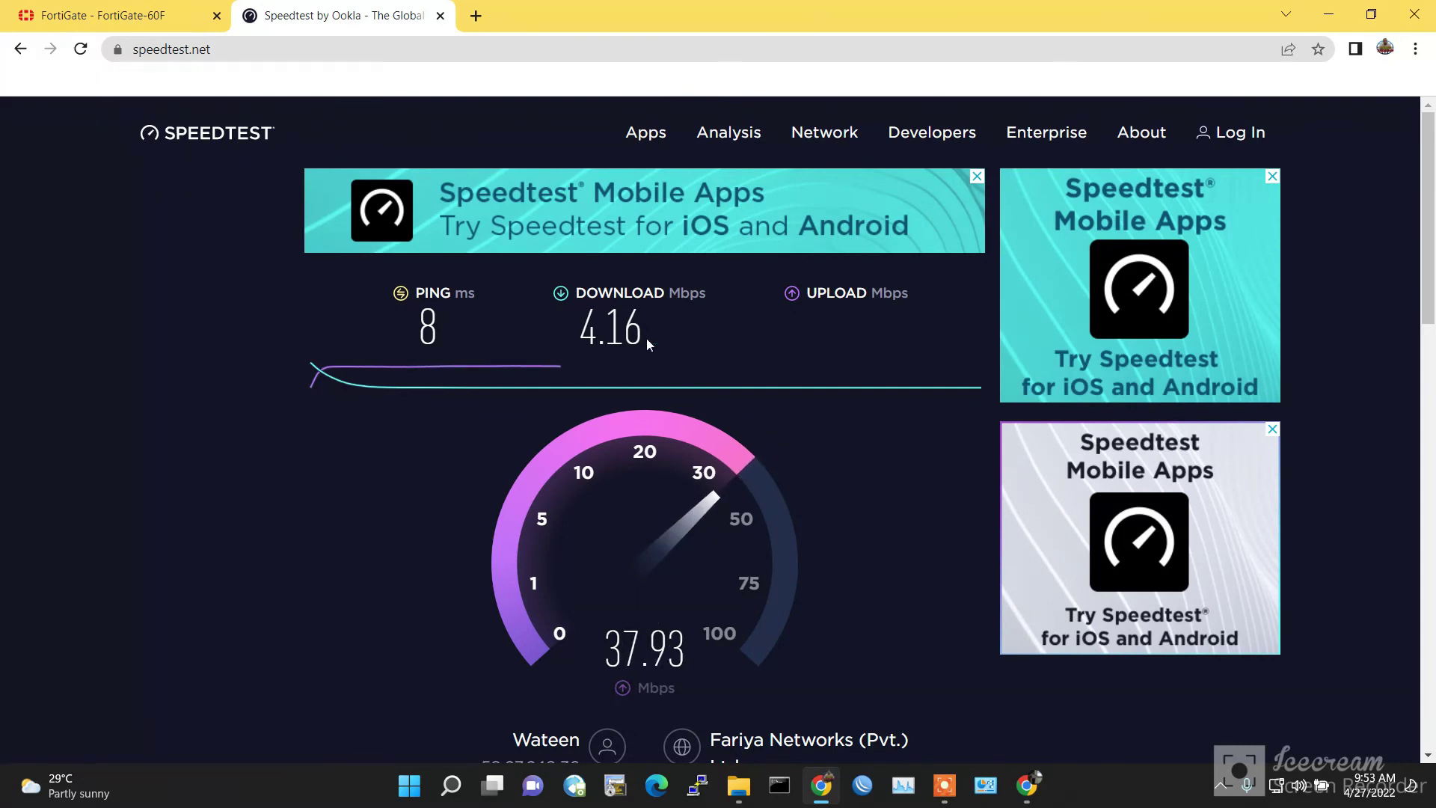
pyautogui.click(93, 13)
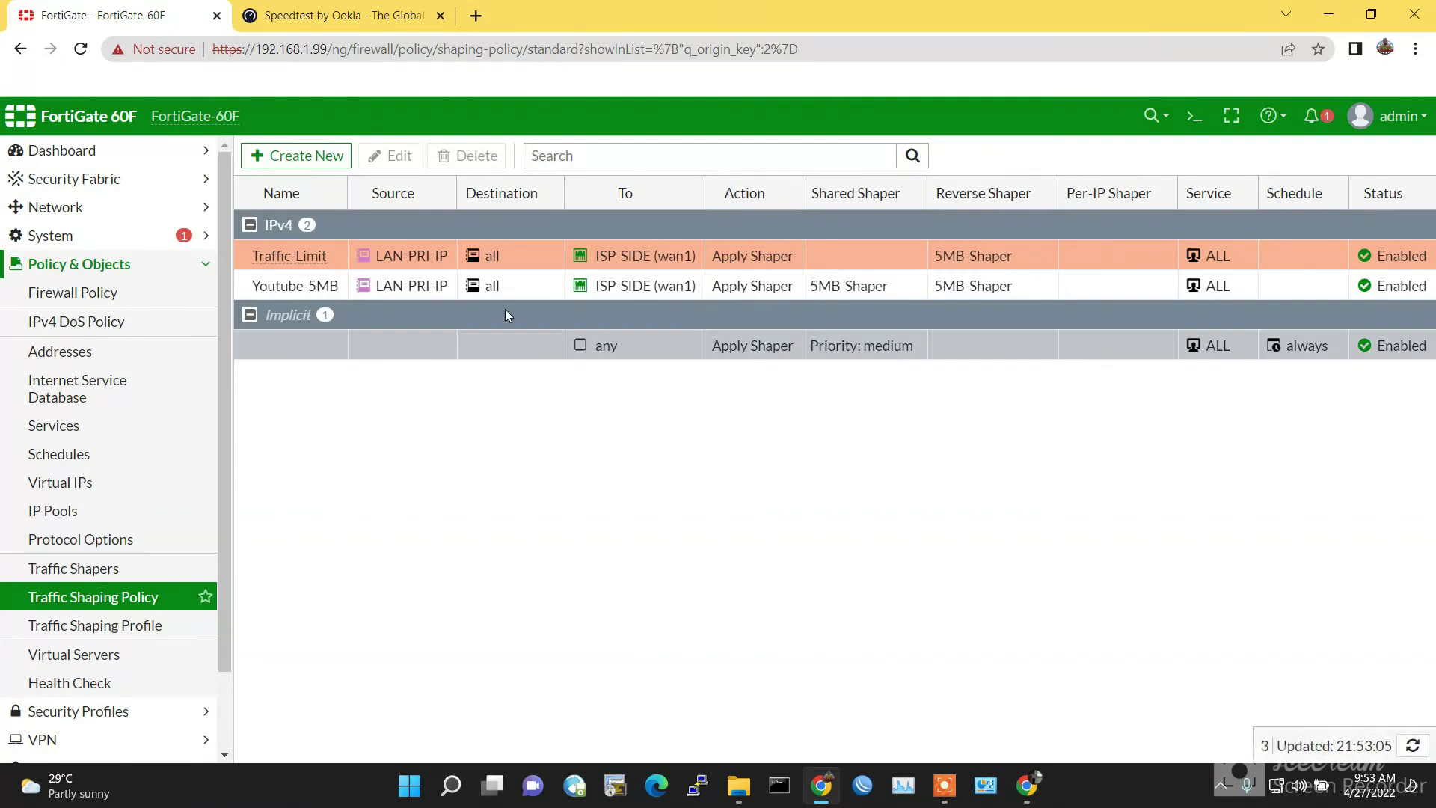